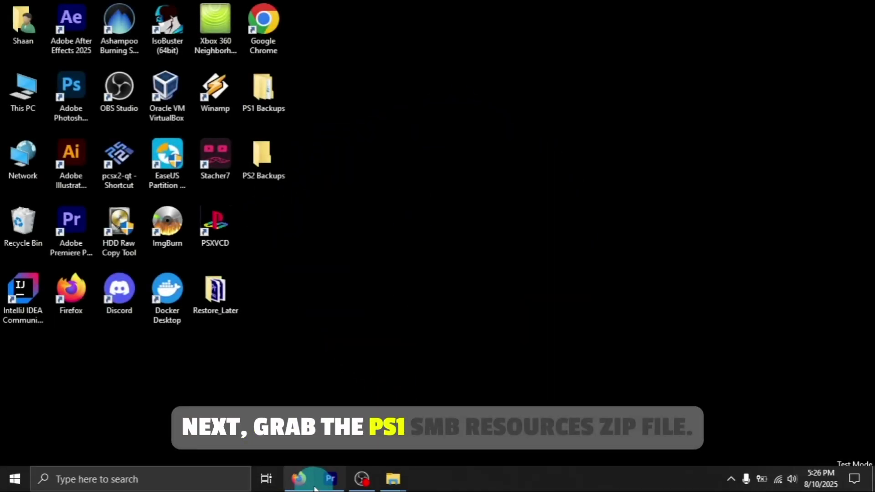
Step: Download PS1 SMB Resource.rar (12.09MB) from the MediaFire page in Firefox
left_click(301, 481)
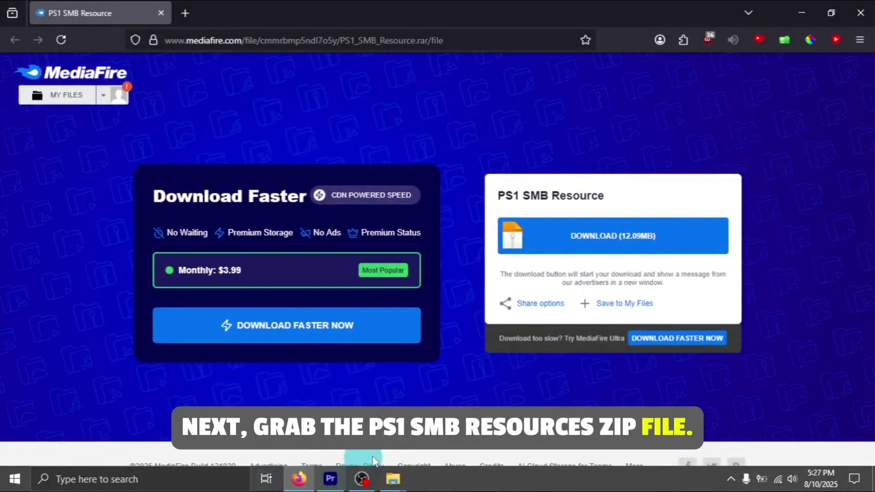
left_click(626, 234)
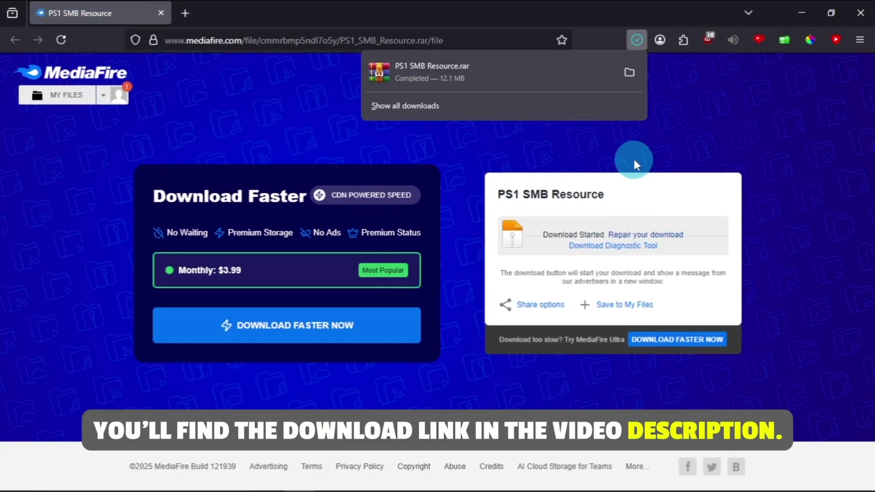
Step: Extract PS1 SMB Resource.rar onto the desktop with Extract Here
left_click(802, 13)
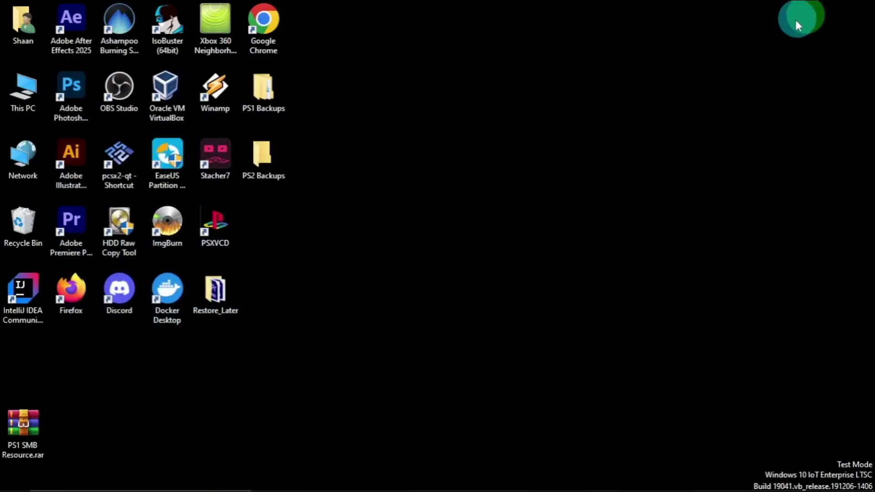
left_click_drag(31, 419, 405, 246)
left_click_drag(461, 126, 460, 151)
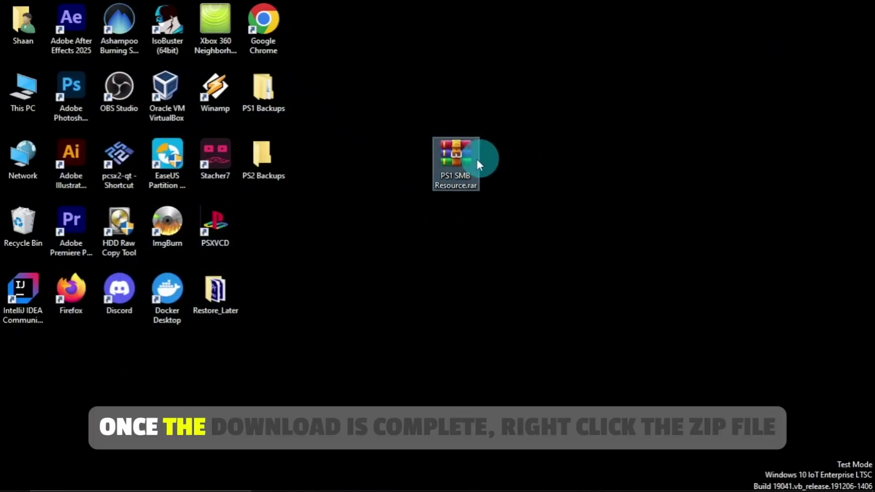
right_click(467, 164)
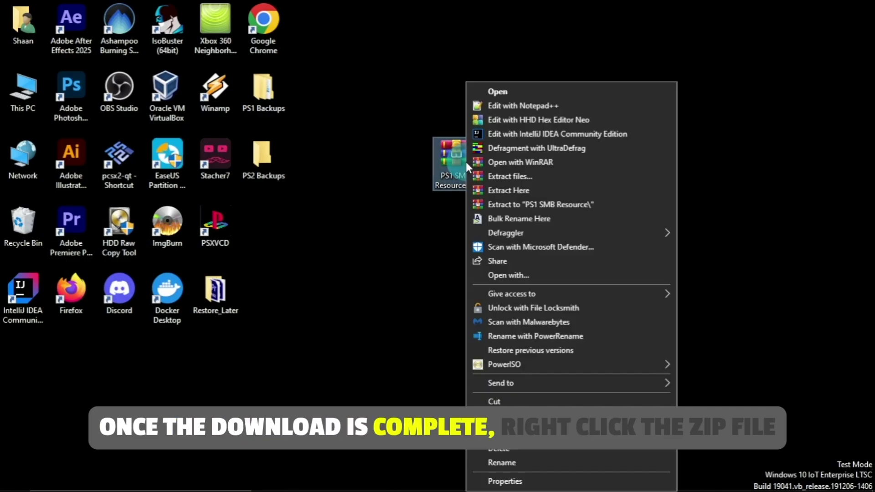
left_click(496, 190)
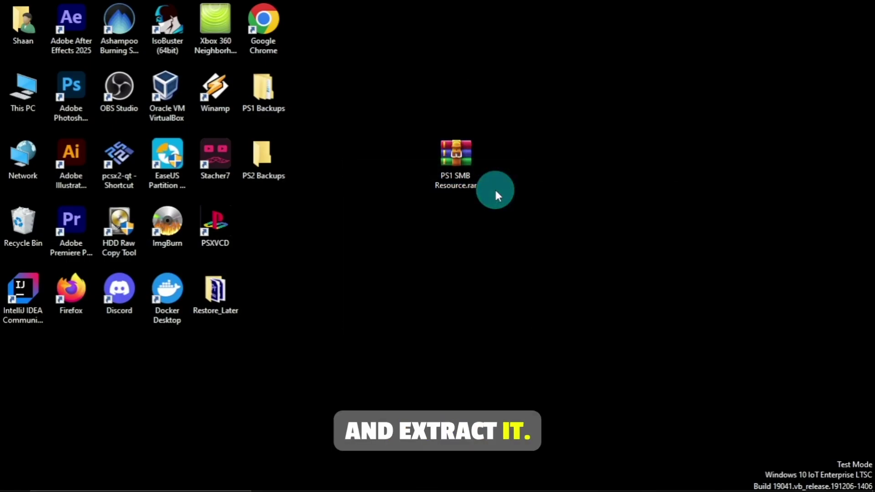
Step: Delete the .rar archive and move the extracted PS1 SMB Resource folder to mid-screen
left_click(460, 179)
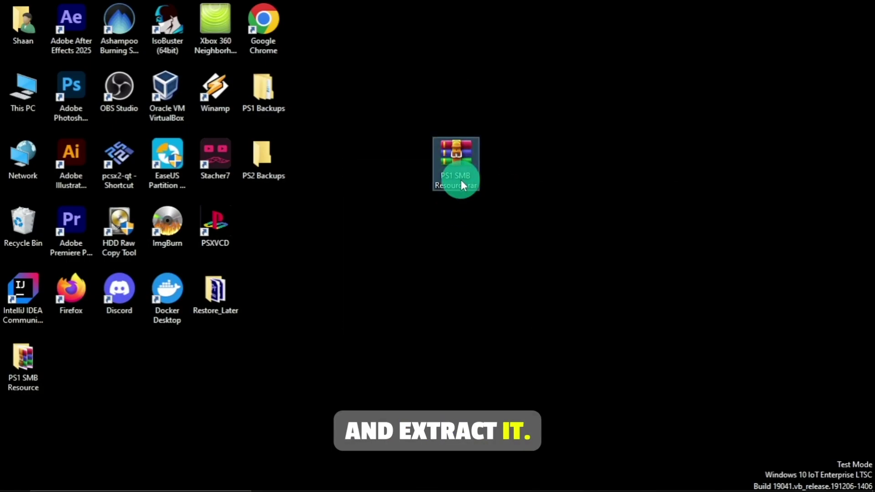
key("Delete")
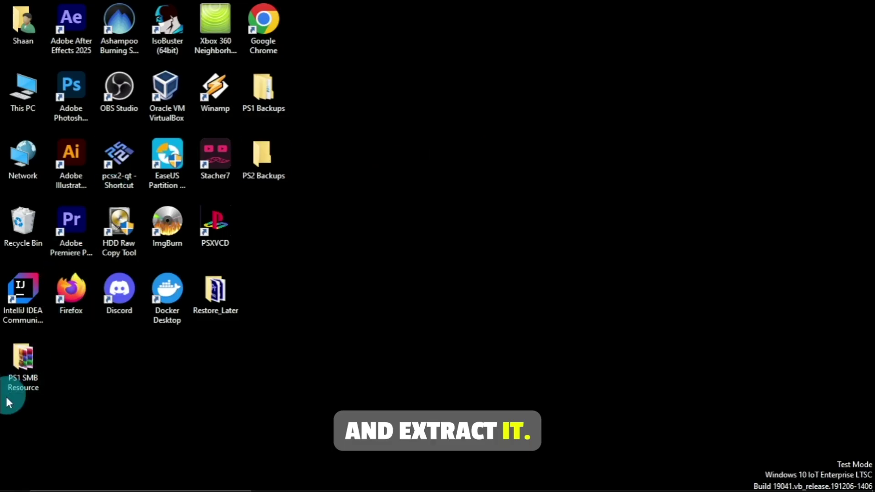
left_click(12, 378)
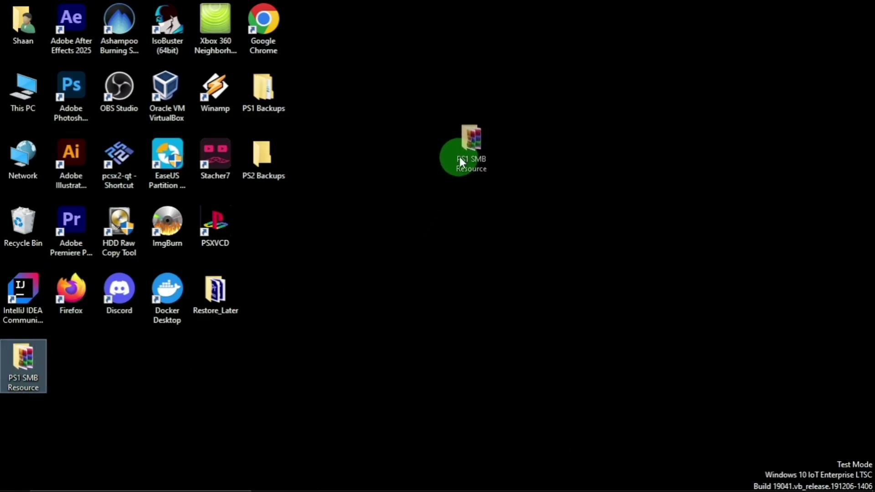
left_click_drag(459, 157, 458, 163)
left_click(321, 49)
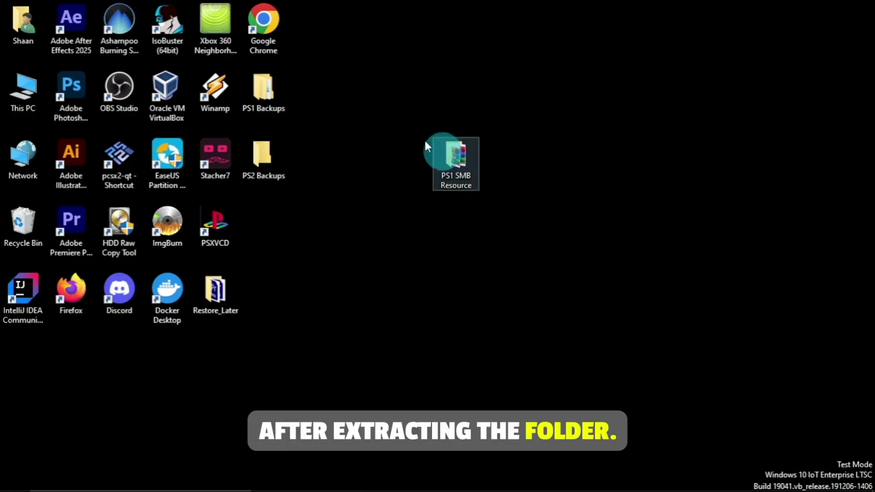
Step: Launch Chrome and go to the router address 192.168.0.1
double_click(277, 28)
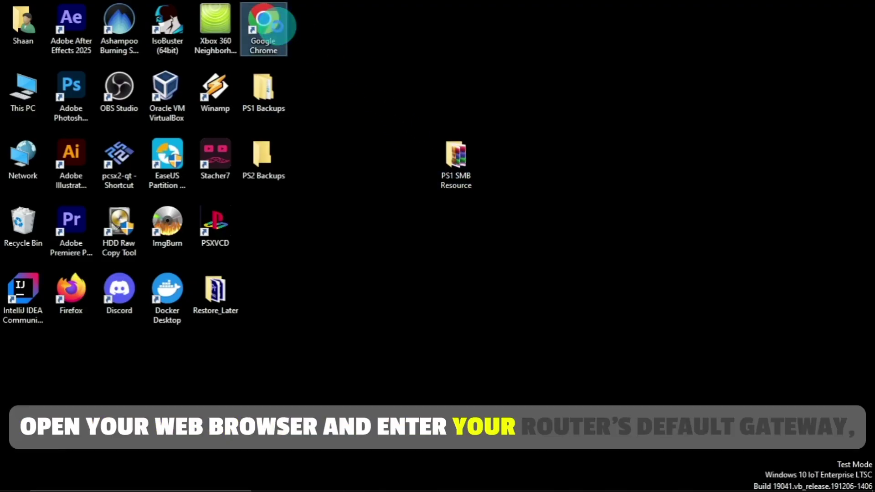
type("19")
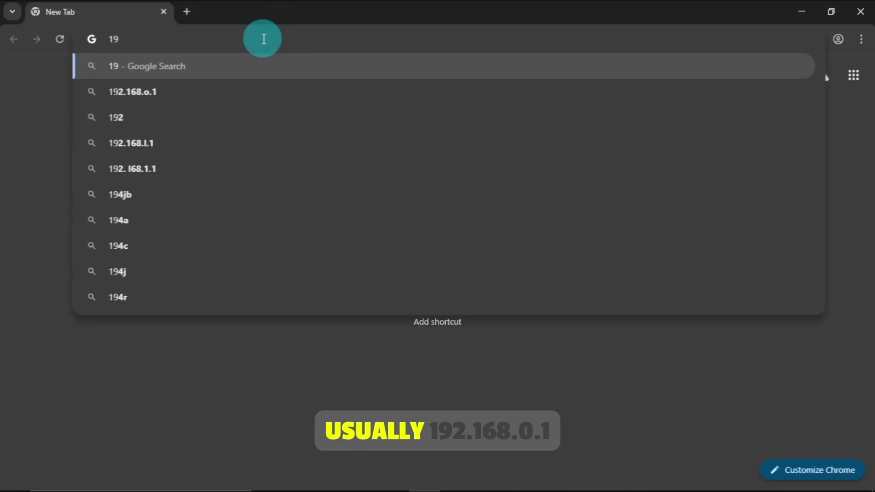
type("2.168.0")
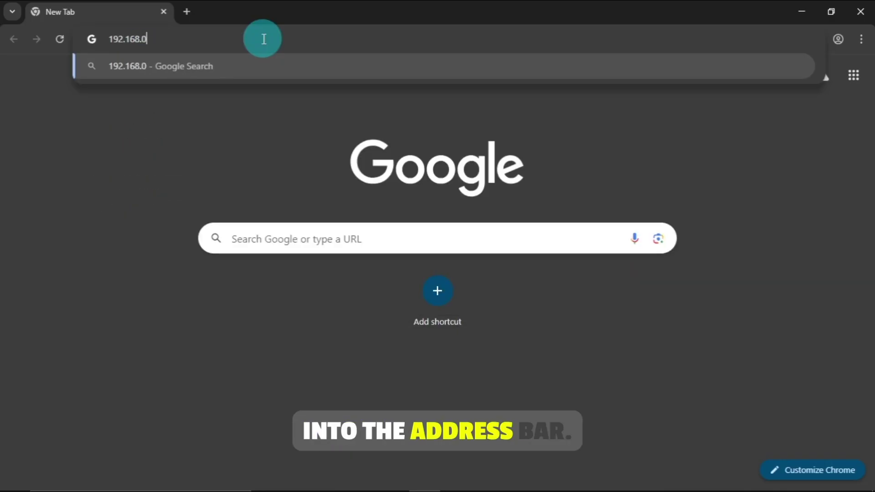
type(".1")
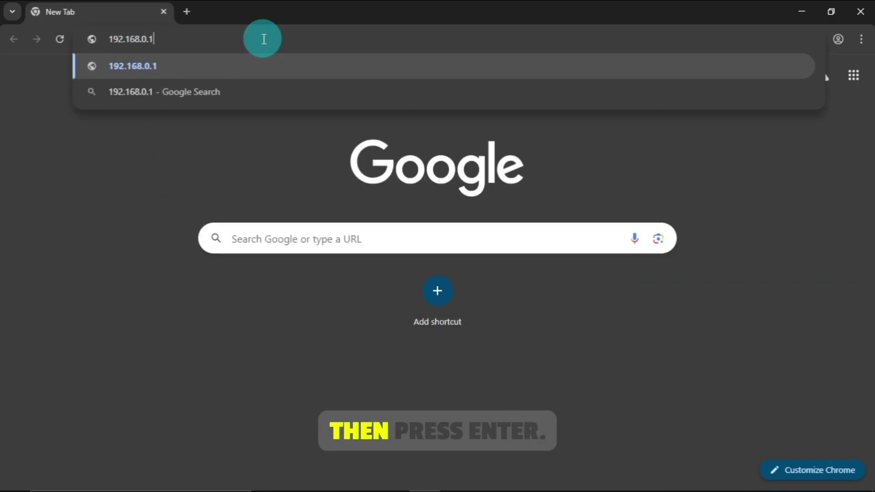
key("Return")
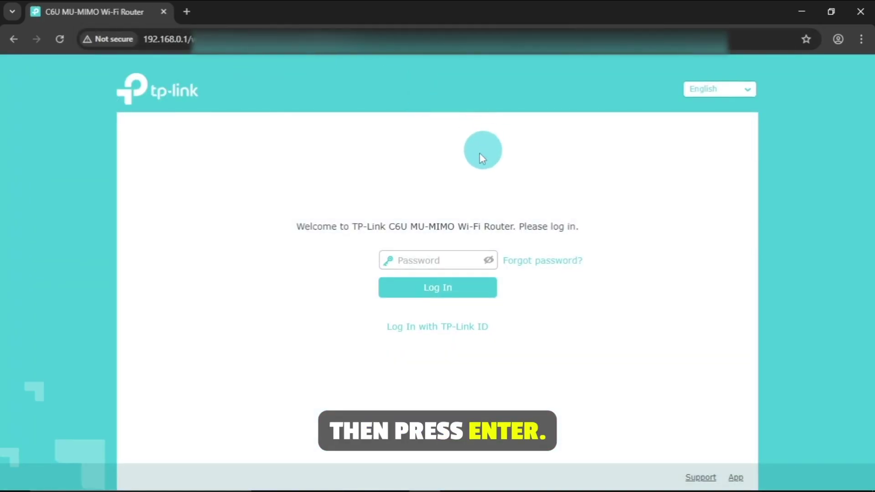
Step: Log in to the router with its admin password and dismiss the save-password prompt
type("•••••••••••")
key("Return")
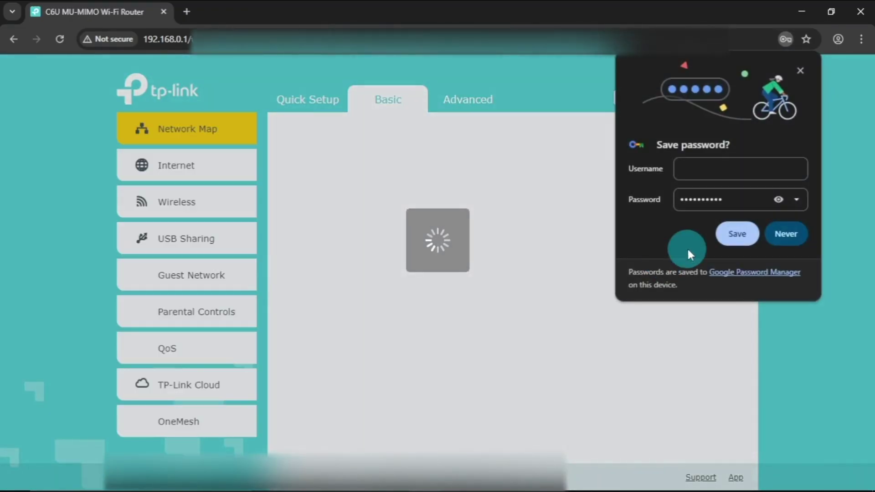
left_click(717, 311)
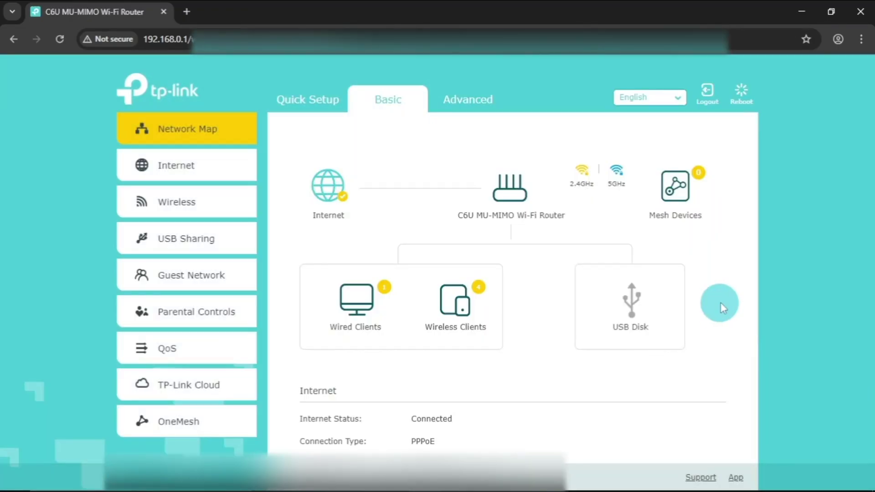
Step: Note the PS2's IP 192.168.0.188 under Wired Clients, then log out
left_click(355, 300)
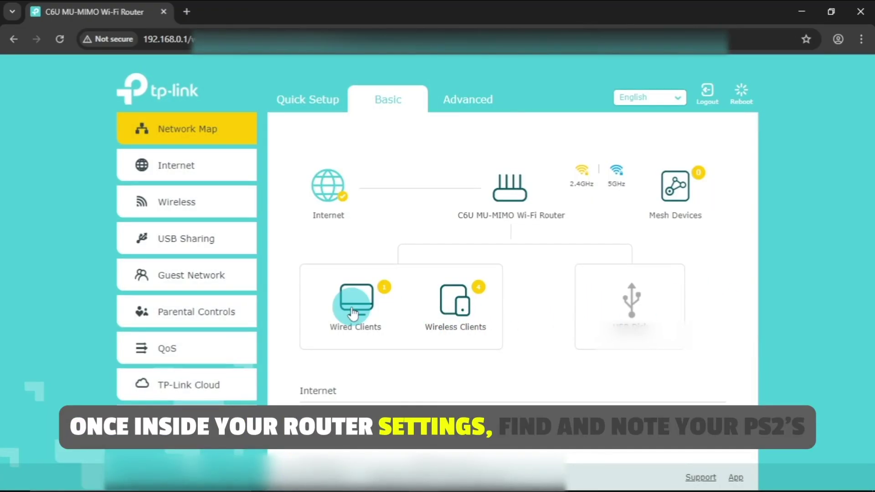
double_click(528, 338)
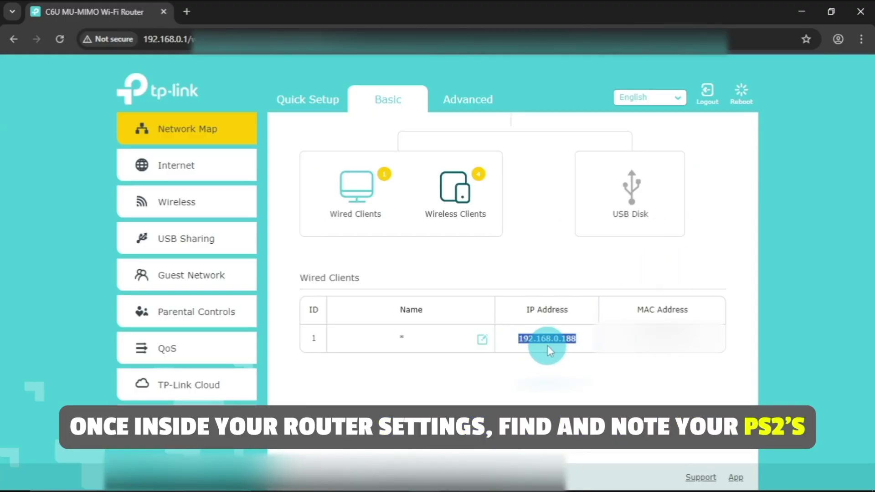
left_click(665, 341)
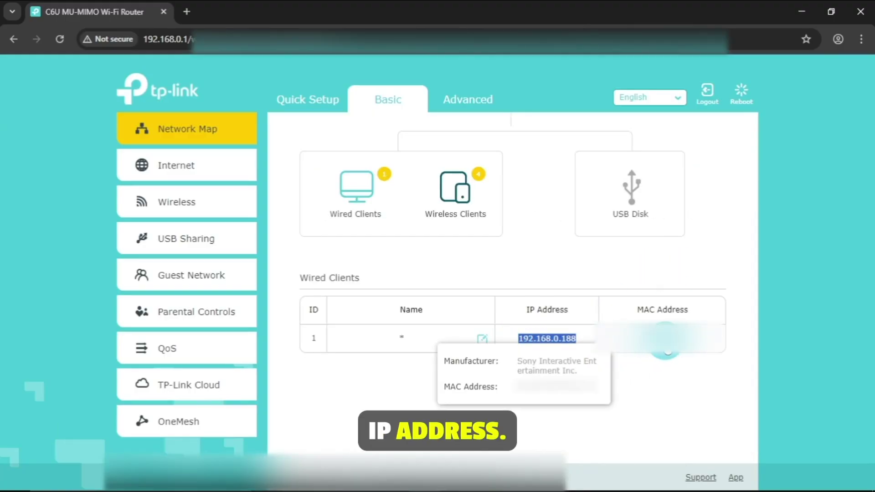
left_click(718, 109)
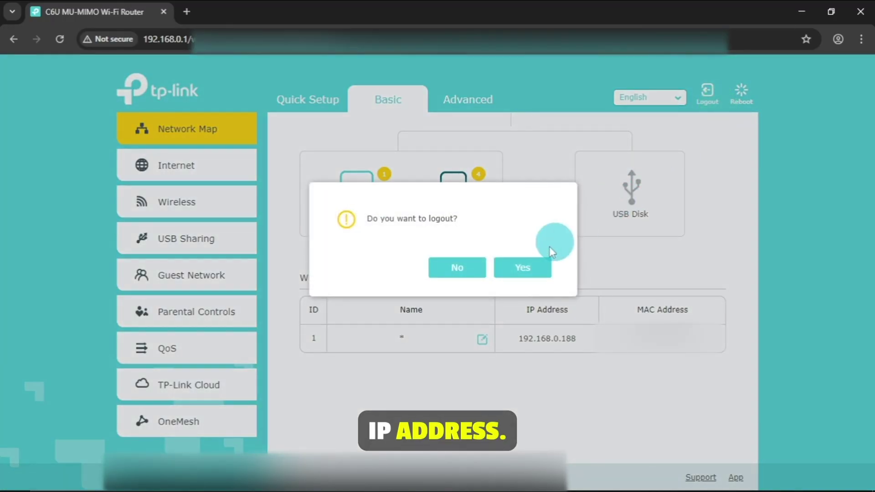
left_click(521, 265)
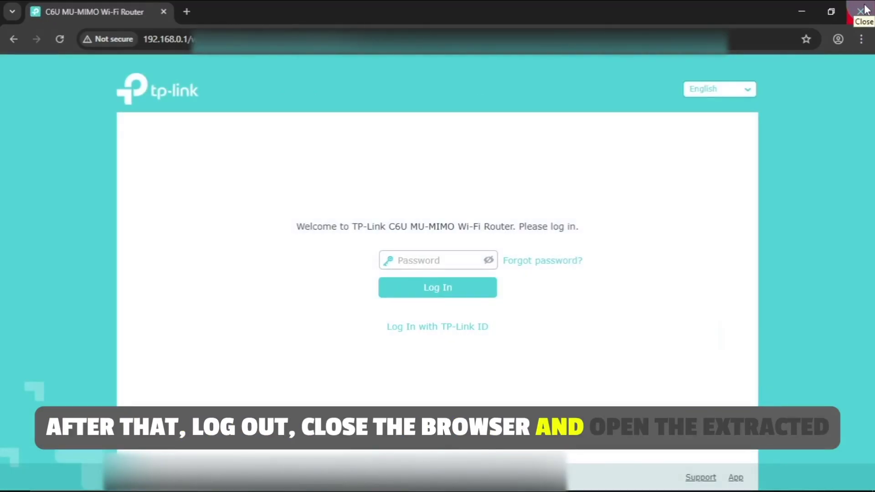
Step: Close Chrome and open the PS1 SMB Resource folder in a maximized window
left_click(861, 10)
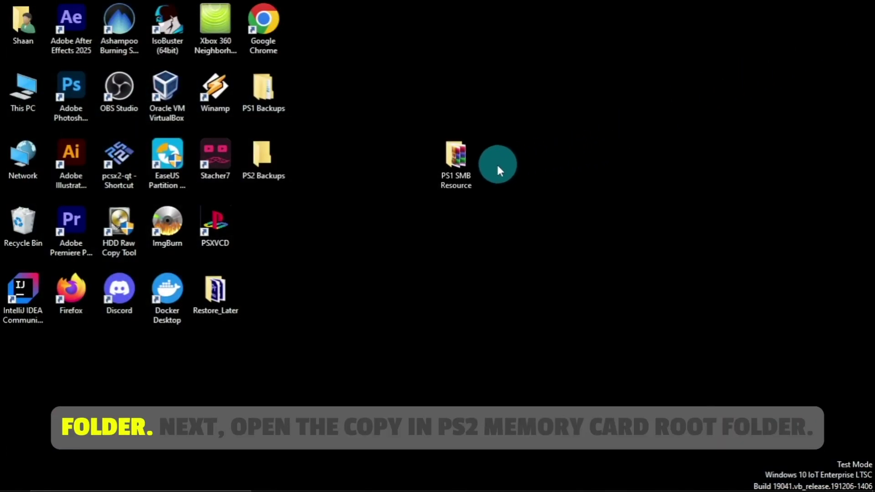
double_click(451, 168)
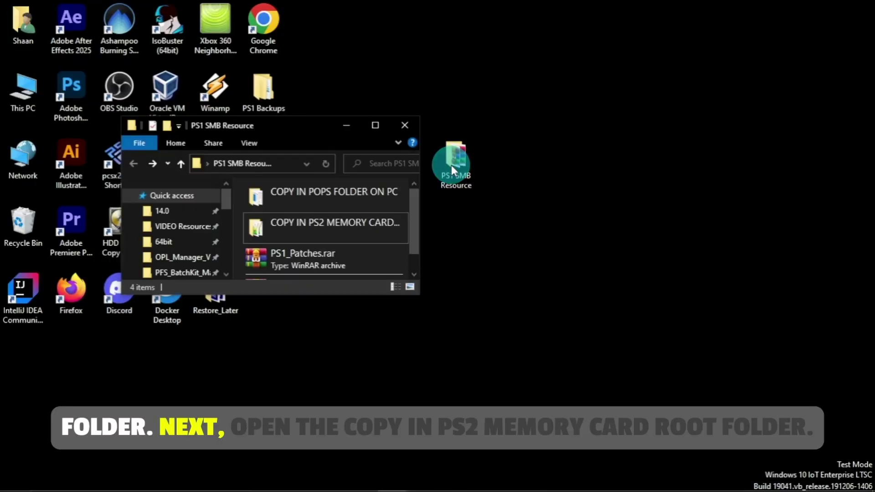
left_click(383, 144)
left_click(376, 126)
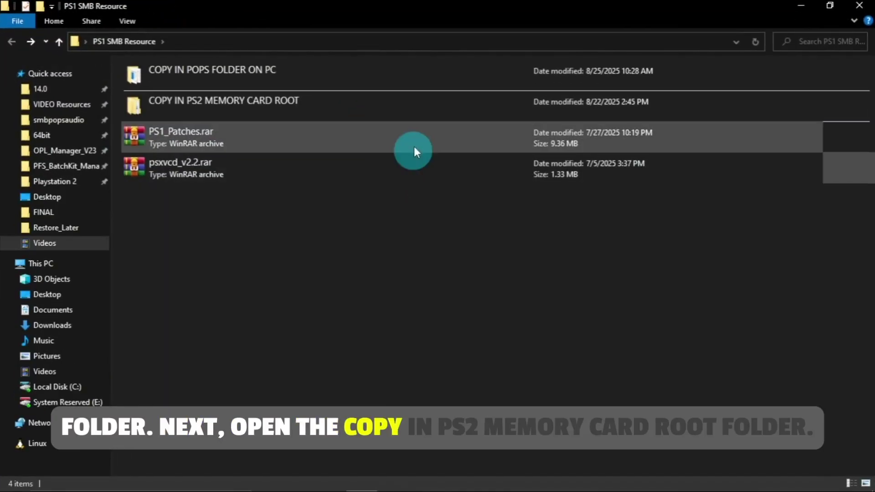
Step: Open IPCONFIG.DAT from COPY IN PS2 MEMORY CARD ROOT > POPSTARTER in Notepad
left_click(415, 114)
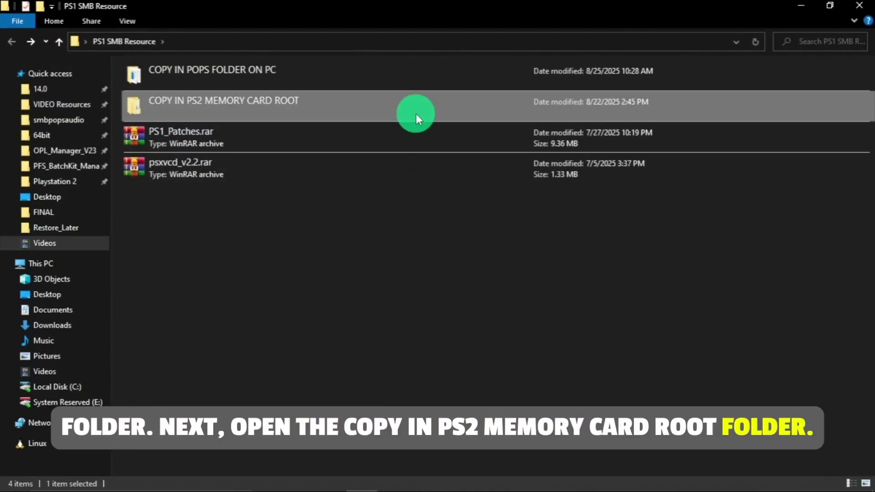
double_click(415, 113)
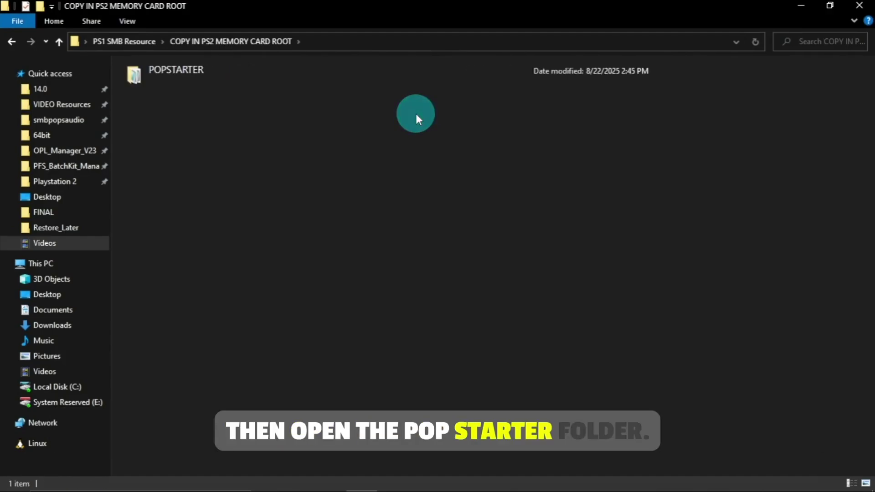
double_click(412, 81)
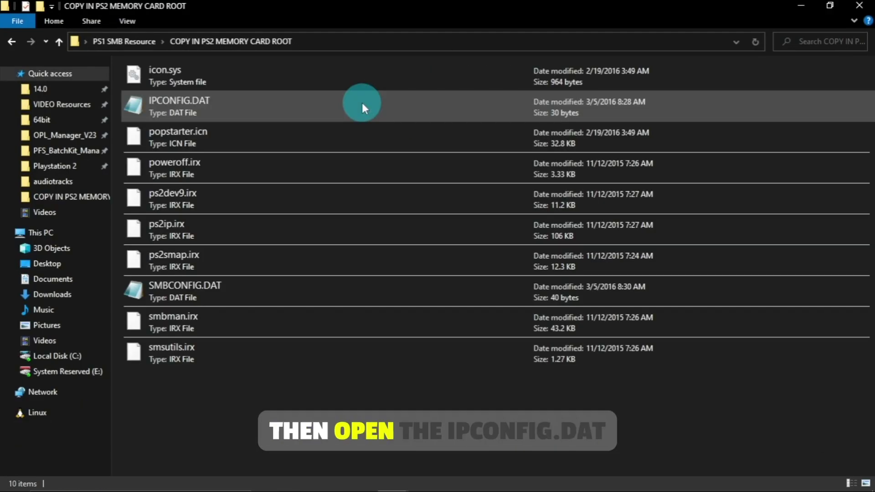
double_click(361, 103)
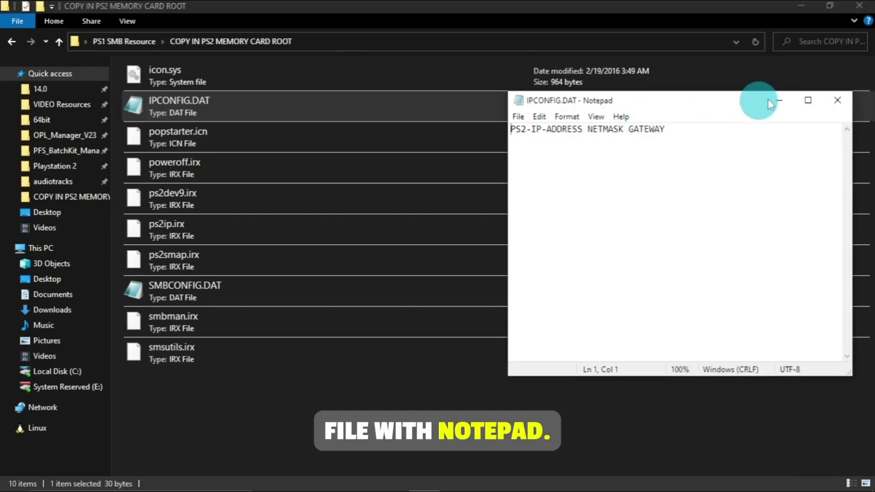
Step: Replace the IPCONFIG.DAT placeholders with 192.168.0.188, 255.255.255.0 and 192.168.0.105
left_click(807, 100)
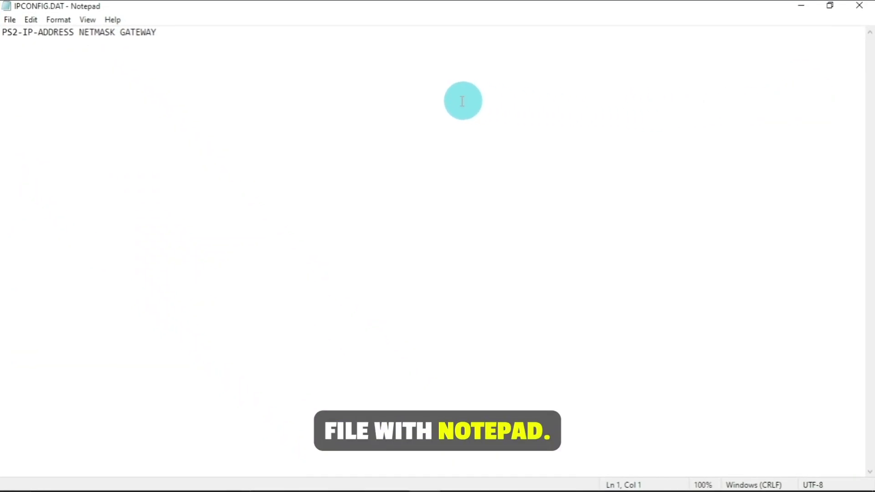
key("End")
scroll(54, 67, "up", 11)
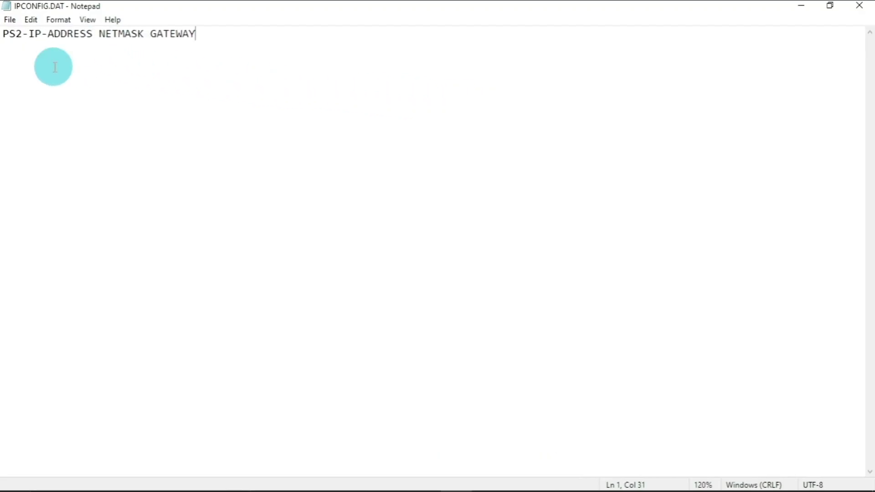
scroll(54, 67, "up", 3)
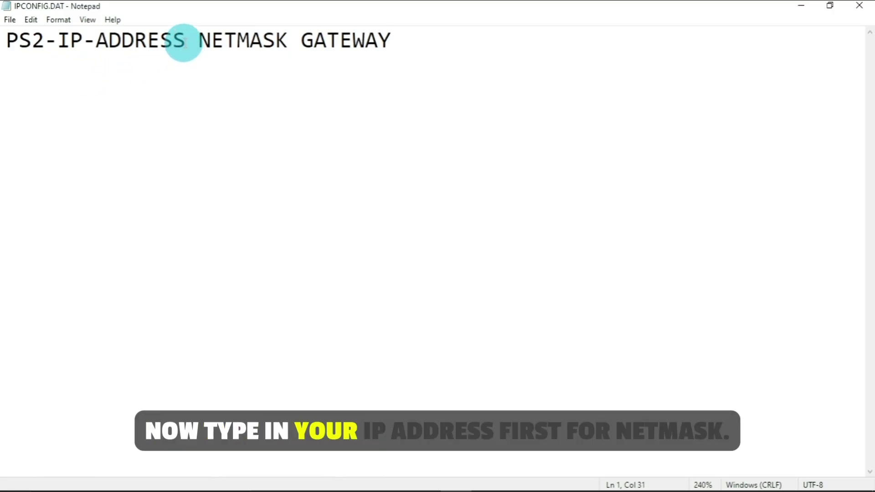
left_click_drag(186, 42, 6, 40)
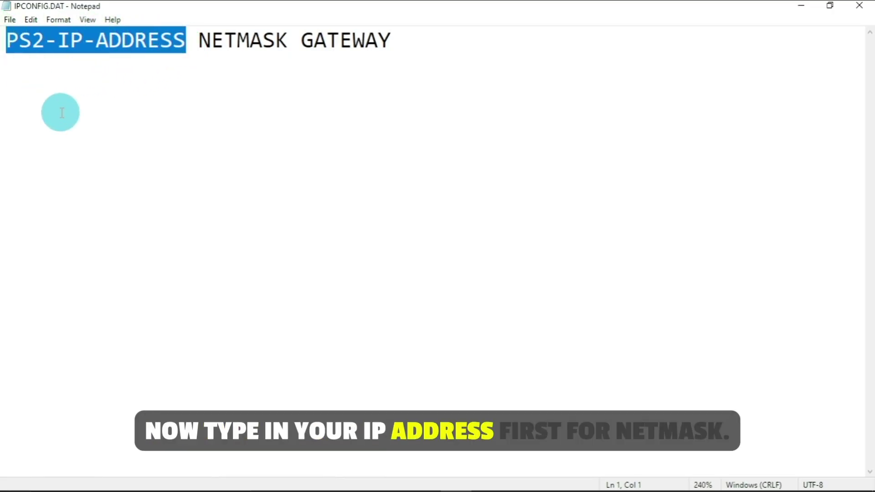
type("192.16")
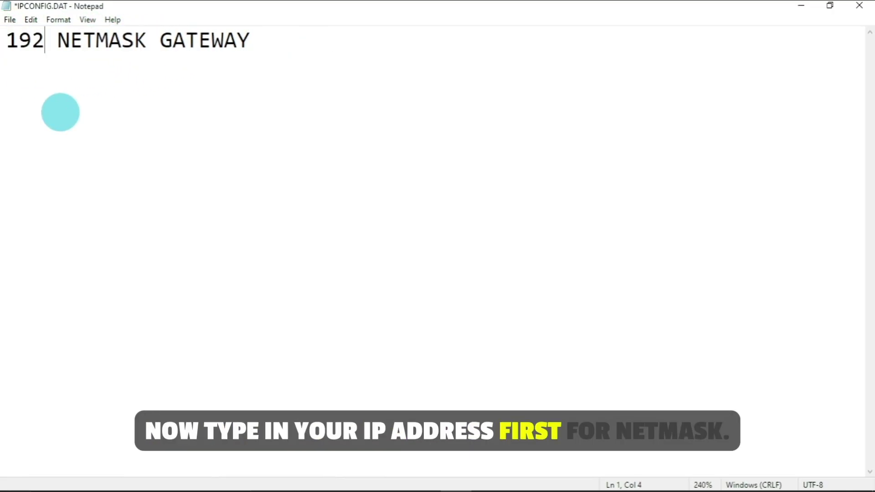
type("8.0.")
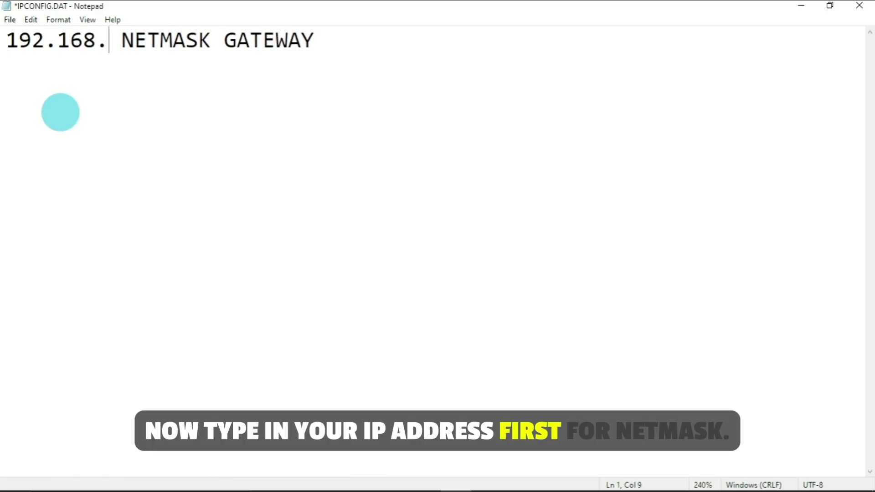
type("188")
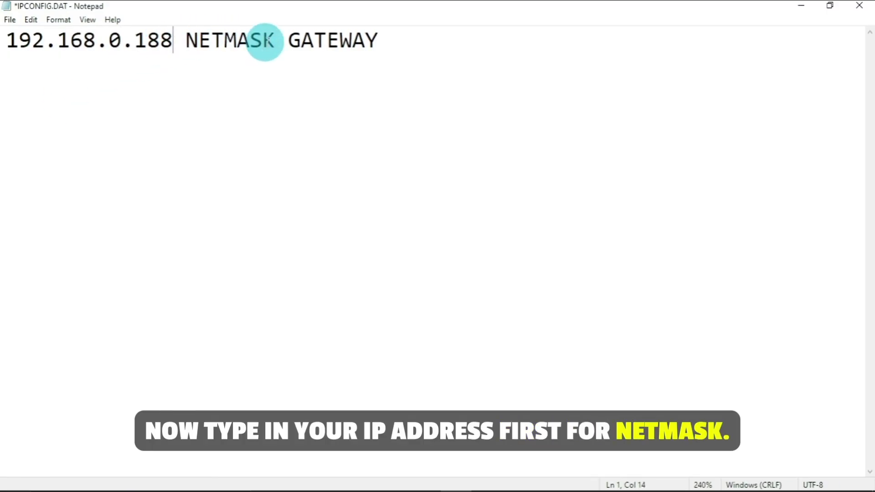
left_click_drag(275, 41, 187, 41)
type("255.255.")
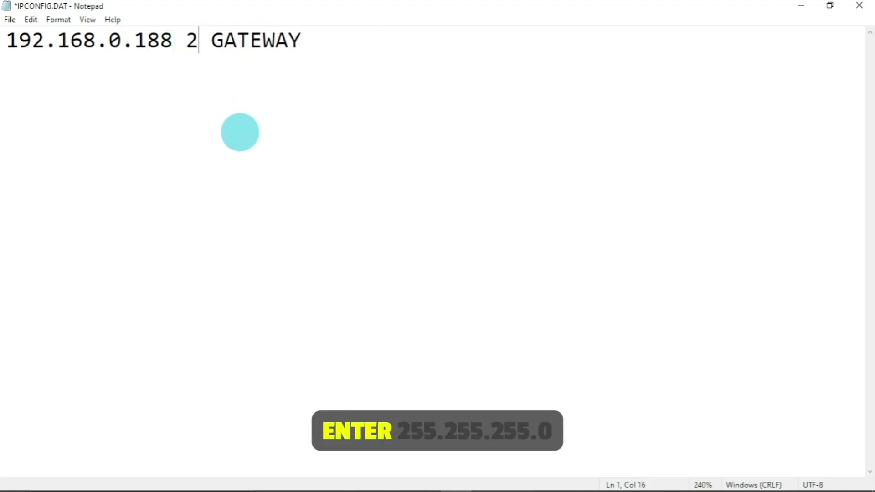
type("255")
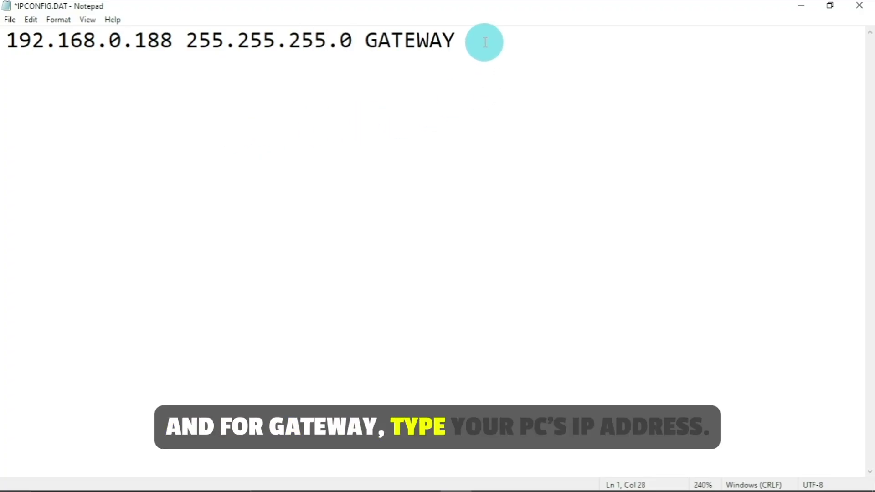
left_click_drag(458, 41, 371, 40)
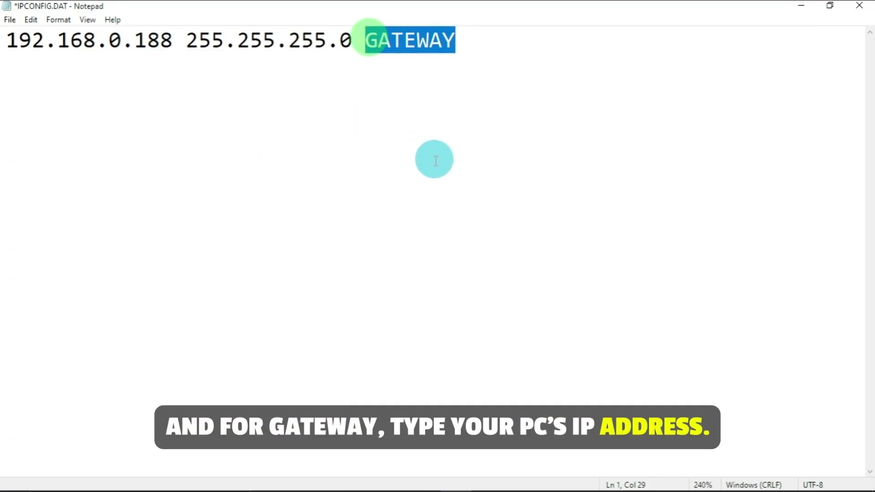
type("192")
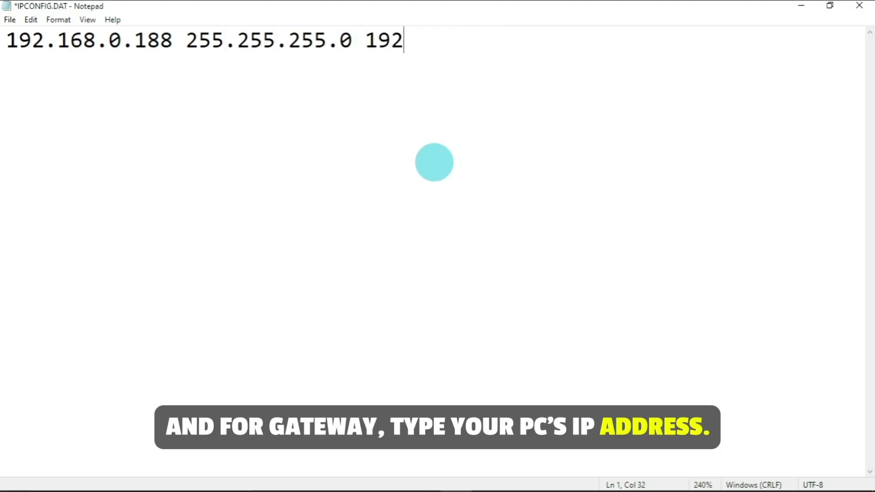
type(".168.0.105")
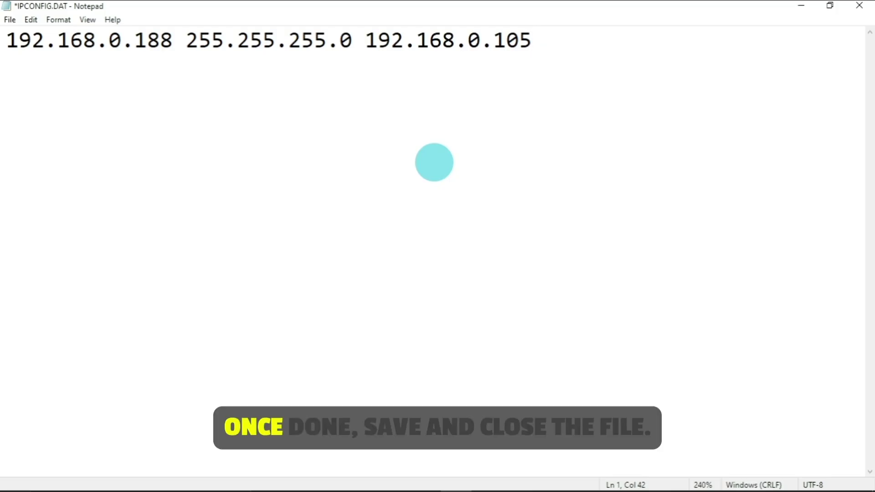
Step: Save IPCONFIG.DAT and close Notepad
left_click(11, 20)
left_click(40, 78)
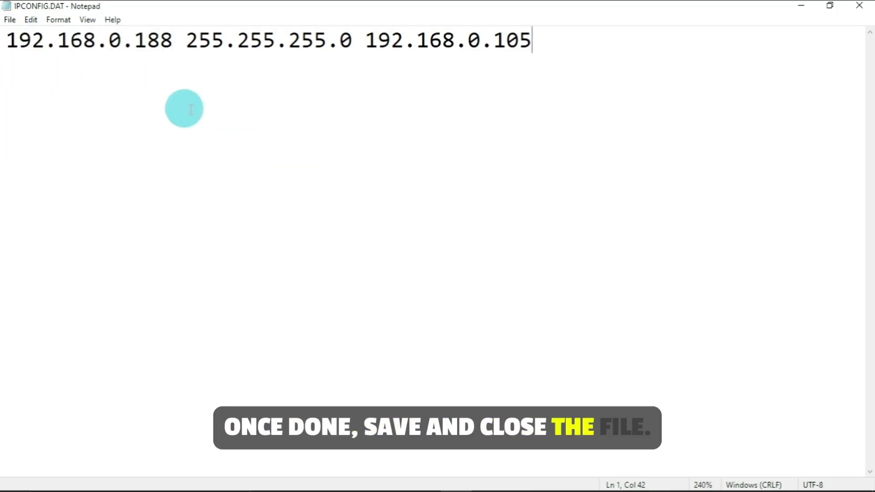
left_click(859, 5)
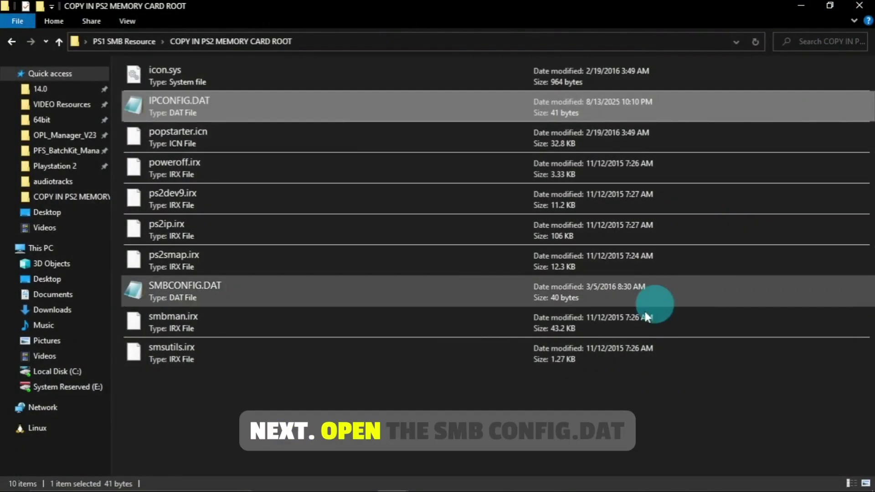
Step: Open SMBCONFIG.DAT in a maximized Notepad window
left_click(433, 401)
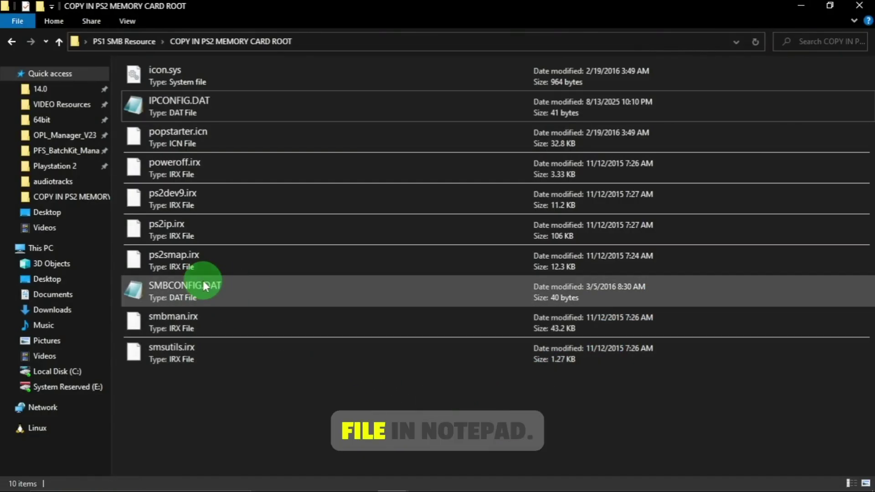
left_click(214, 287)
double_click(259, 289)
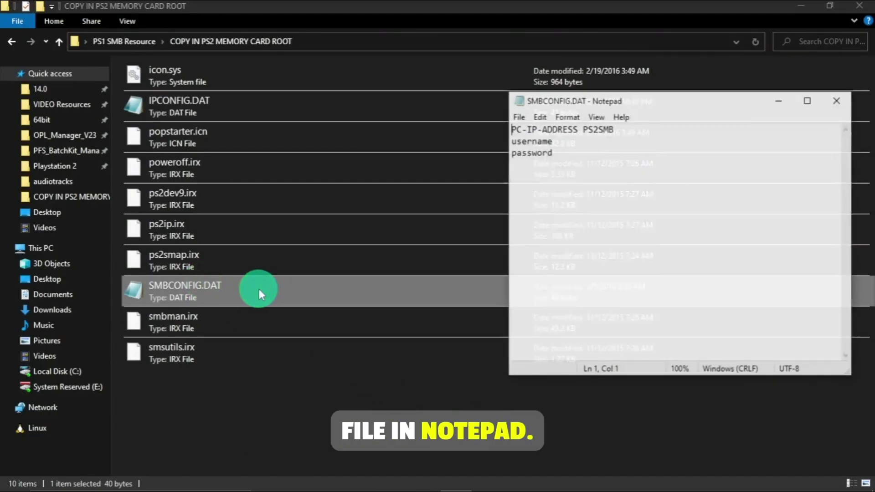
left_click(807, 102)
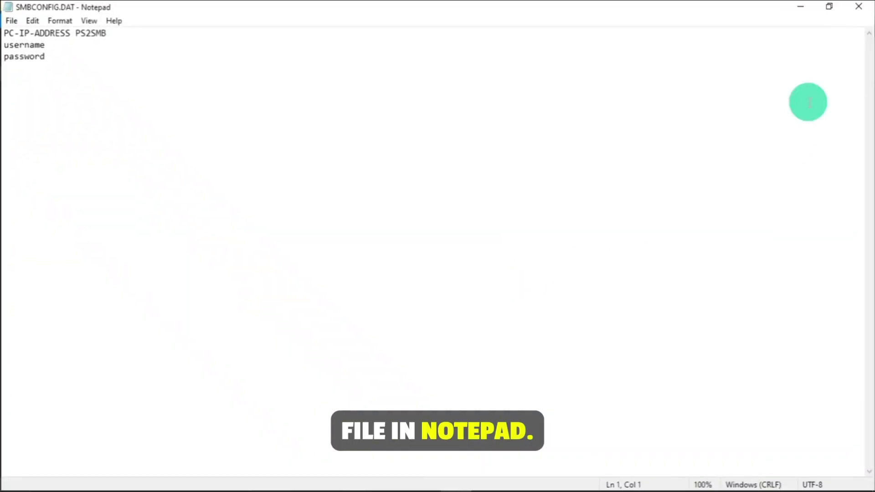
Step: Set the PC address to 192.168.0.105 and the share name to SMB
scroll(227, 102, "up", 12)
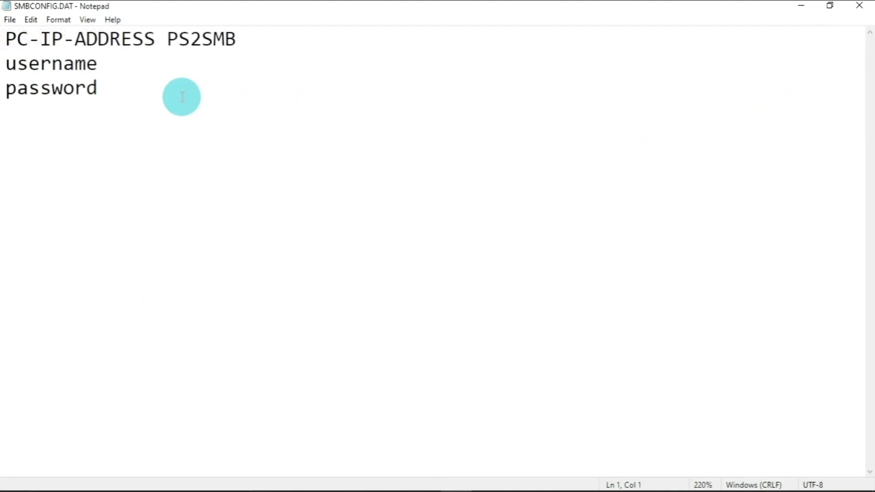
left_click_drag(155, 41, 10, 41)
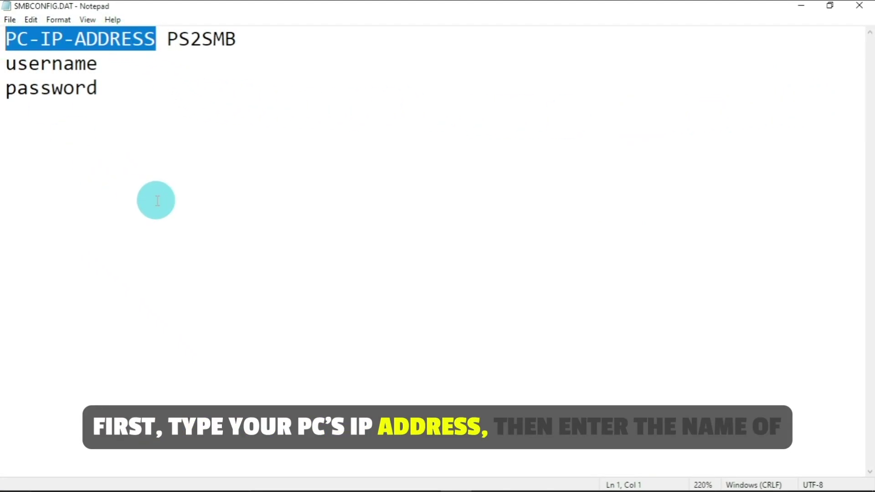
type("192")
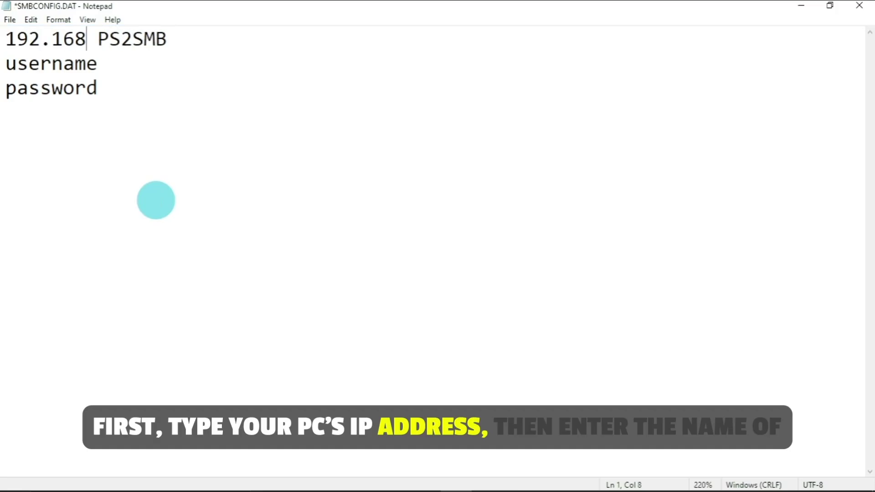
type(".168.0.105")
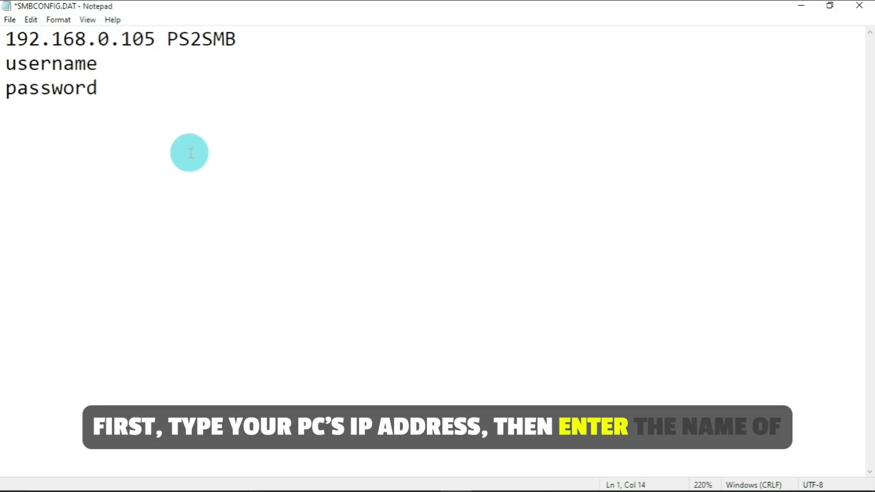
left_click_drag(235, 39, 168, 39)
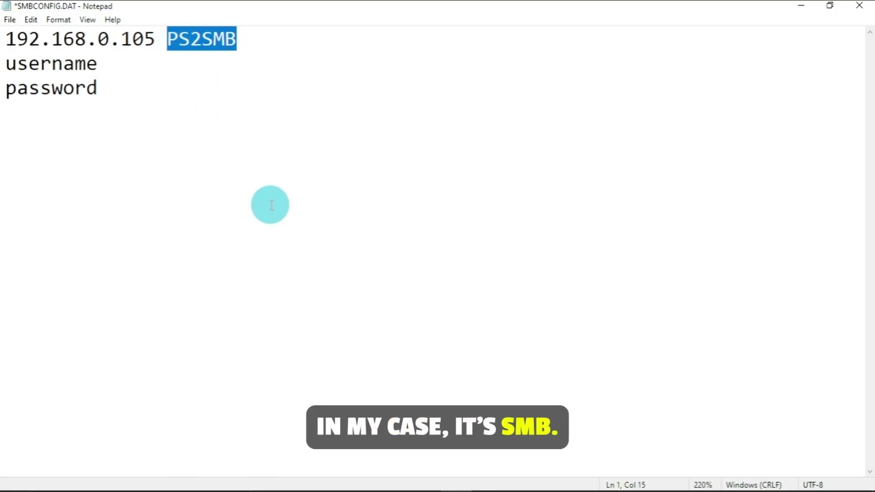
type("S")
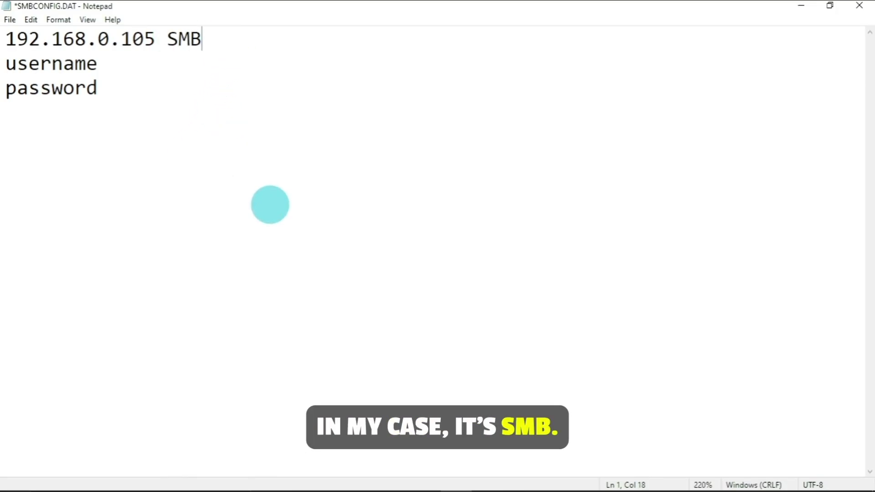
Step: Replace the username and password placeholders with the PC's account credentials, then save
left_click(98, 63)
left_click_drag(98, 62, 3, 64)
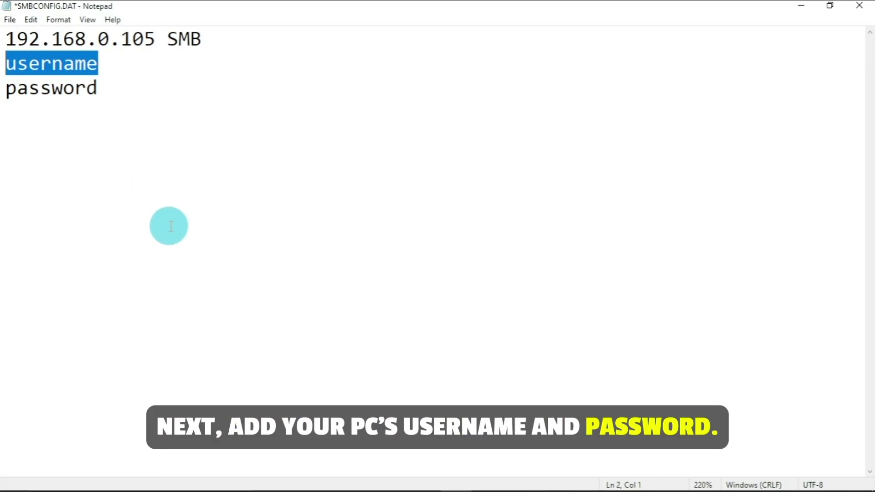
key("BackSpace")
type("Shaan")
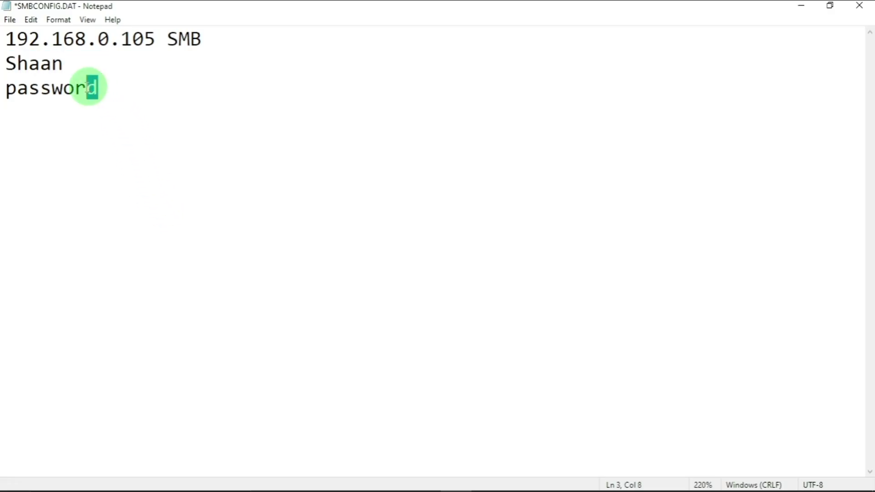
left_click_drag(90, 87, 18, 87)
key("BackSpace")
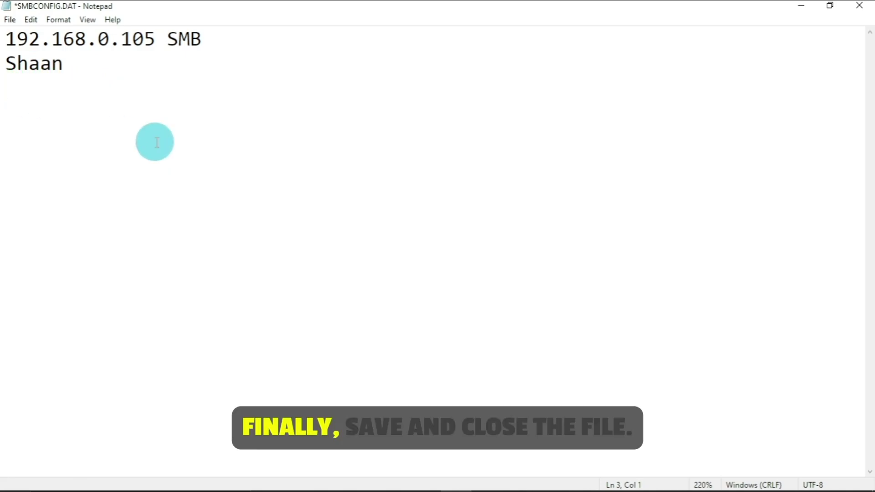
left_click(10, 19)
left_click(27, 72)
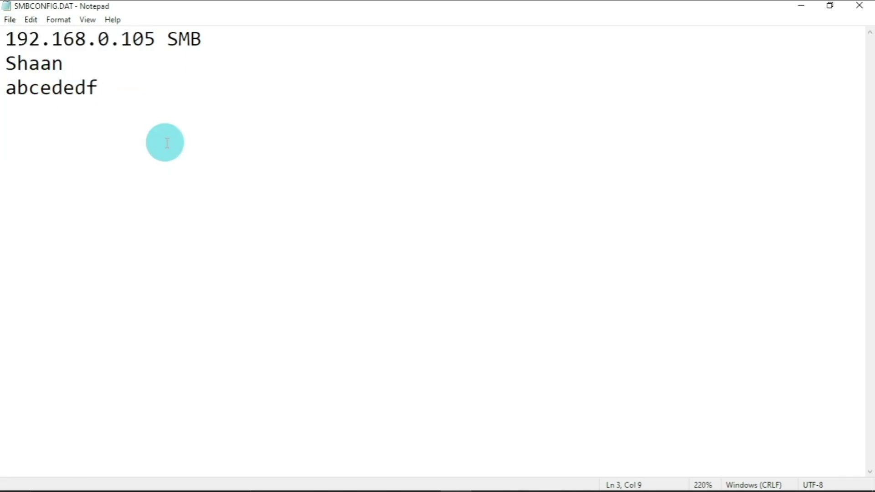
Step: Close Notepad, extract psxvcd_v2.2.rar in the PS1 SMB Resource folder and open the result
left_click(859, 5)
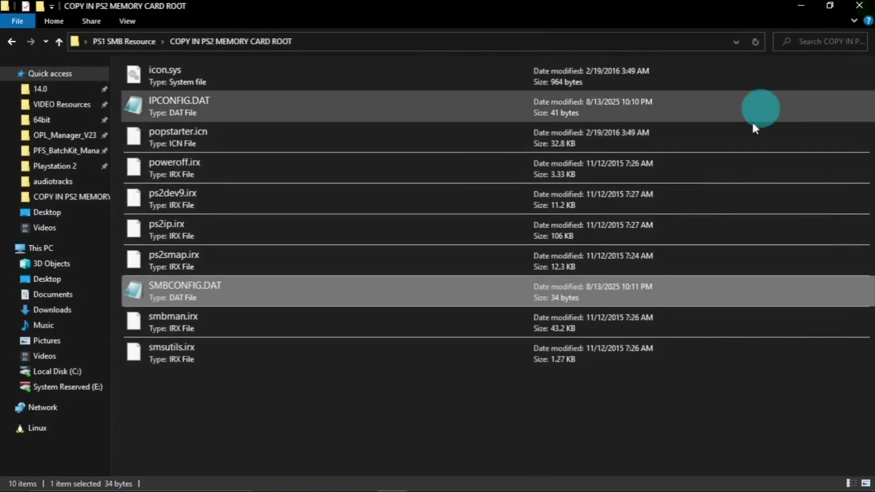
left_click(395, 385)
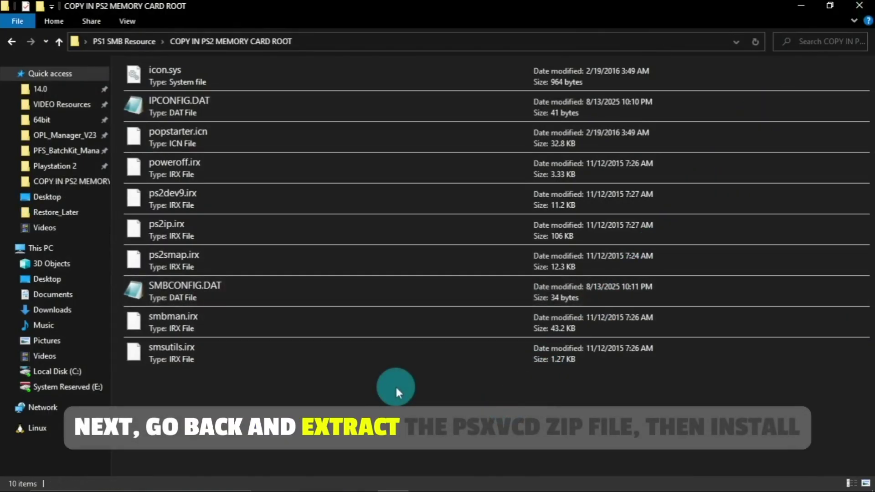
left_click(16, 41)
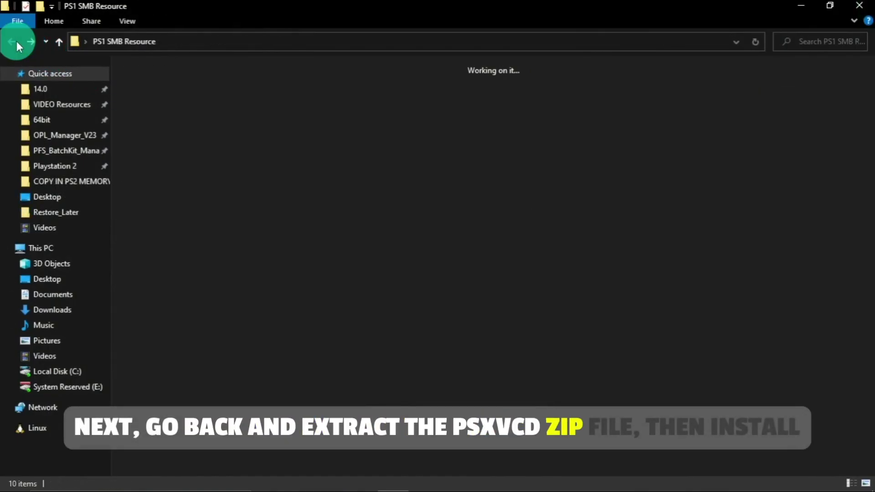
left_click(326, 173)
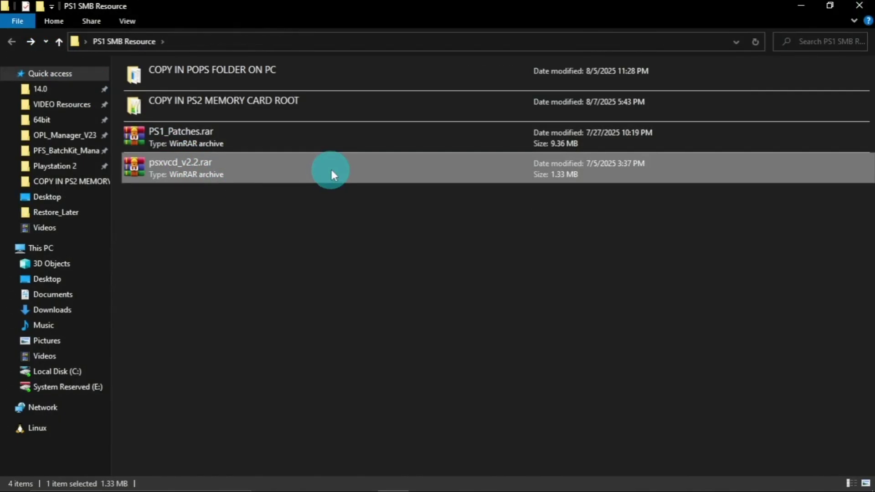
right_click(332, 170)
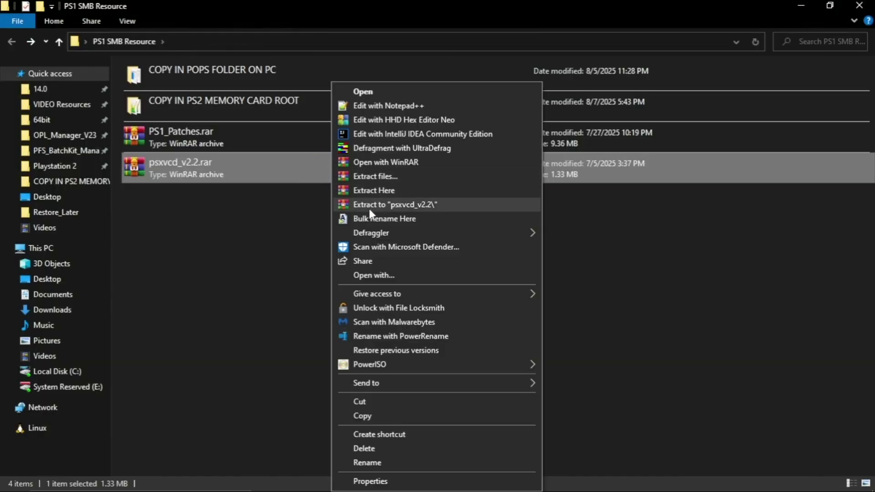
left_click(374, 195)
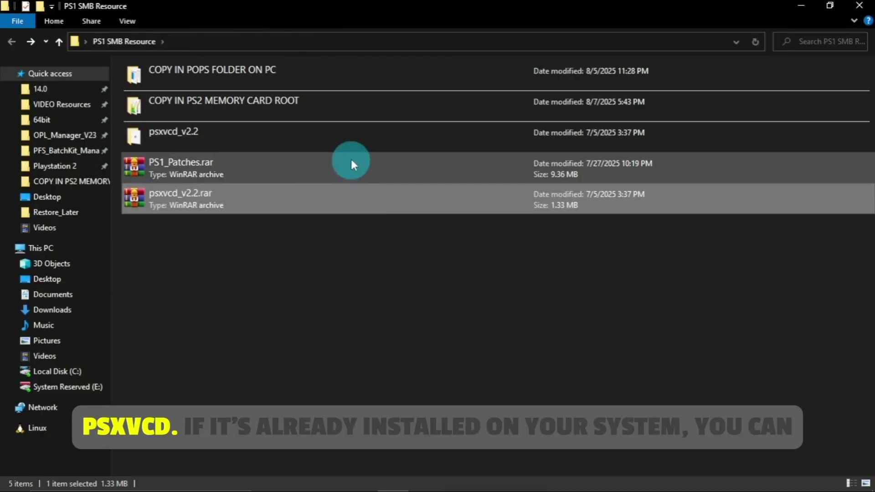
double_click(354, 136)
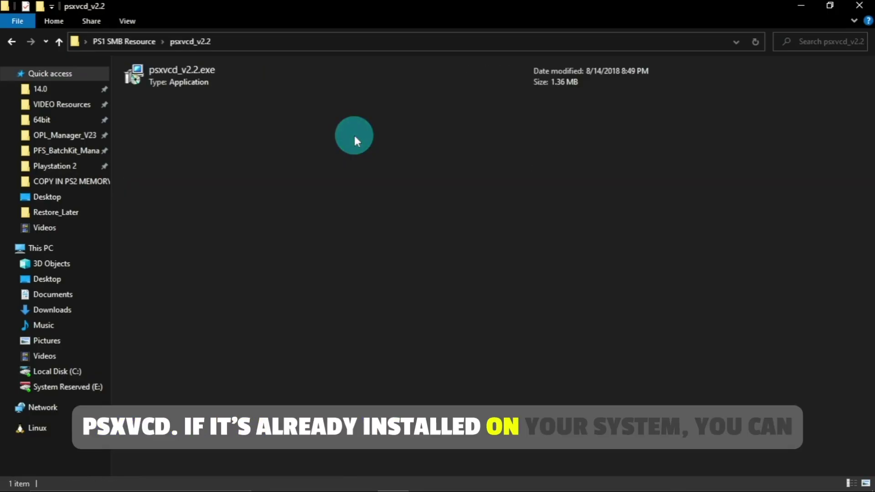
Step: Run the psxvcd_v2.2 installer, accept the licence and click through setup to Finish
left_click(367, 80)
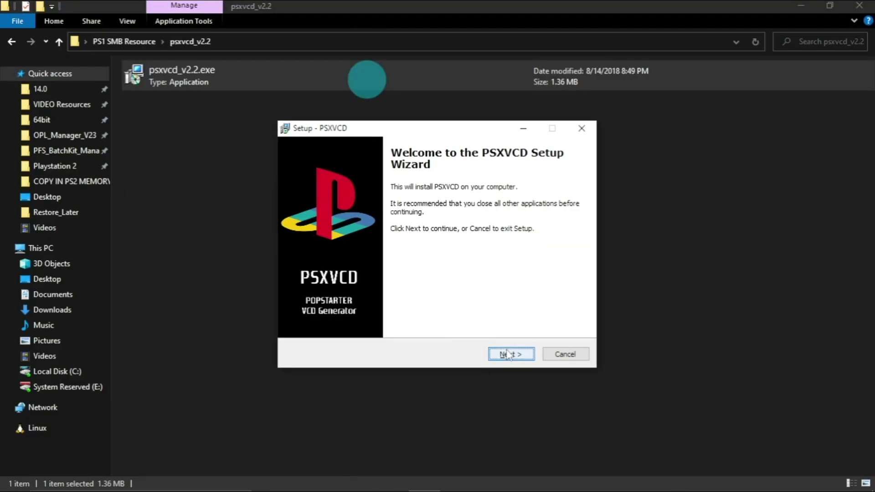
left_click(507, 354)
left_click(361, 315)
left_click(510, 355)
left_click(510, 354)
left_click(510, 355)
left_click(510, 354)
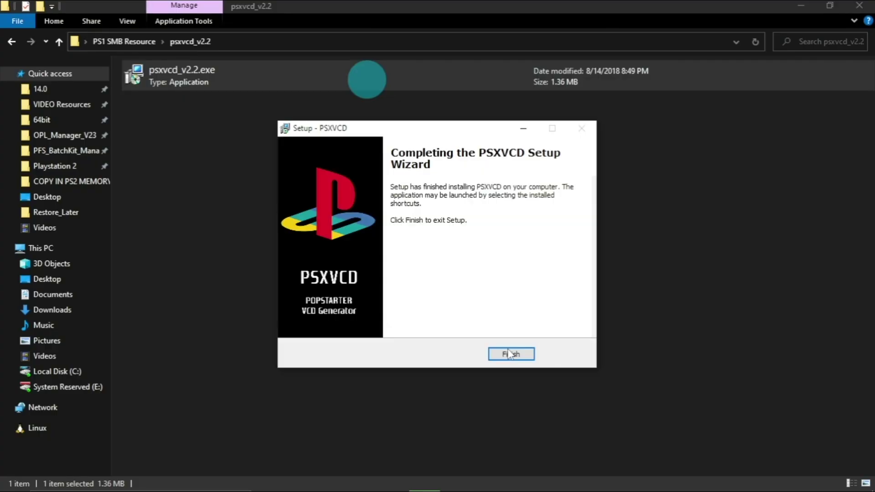
left_click(509, 354)
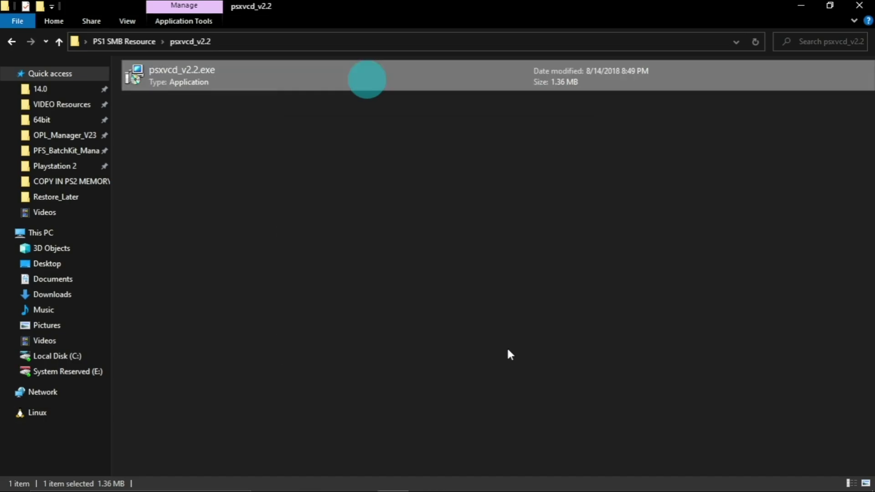
Step: Close the psxvcd_v2.2 window, check the seven game zips in PS1 Backups, then close it
left_click(482, 320)
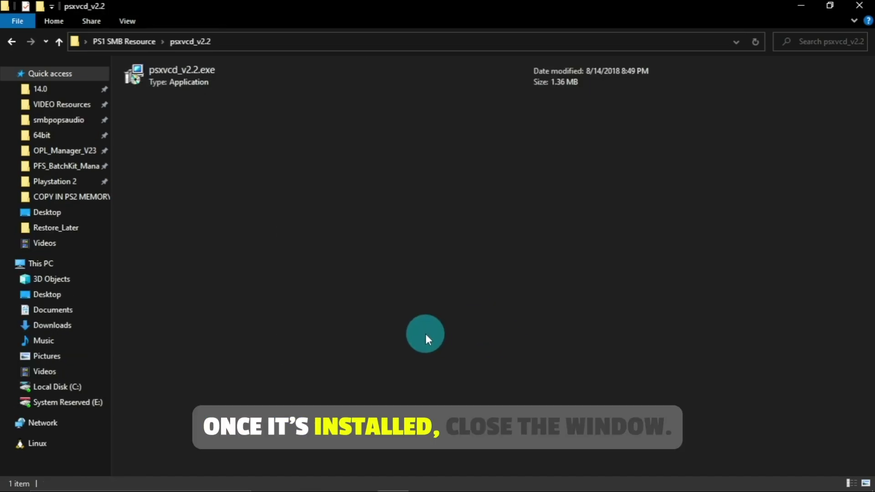
left_click(861, 6)
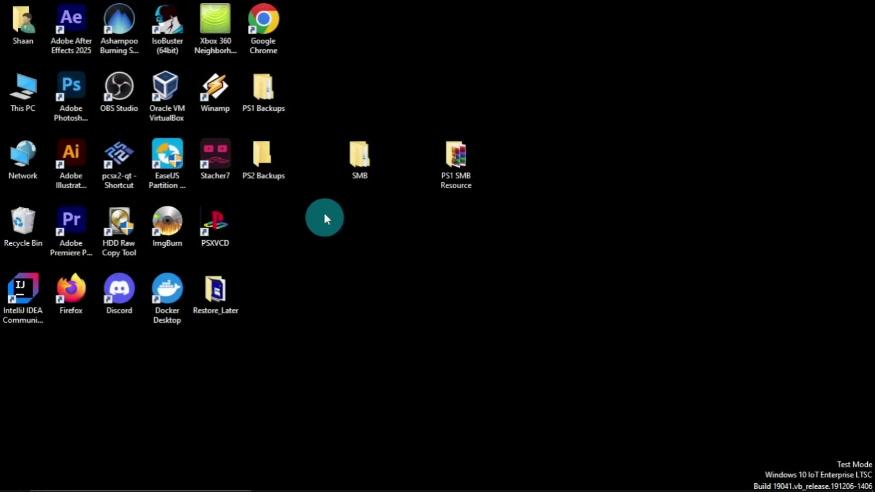
double_click(276, 100)
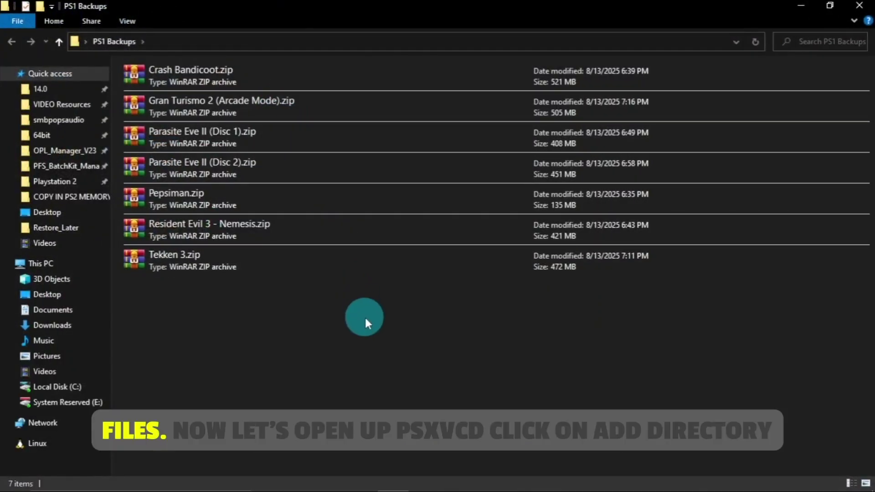
left_click(859, 6)
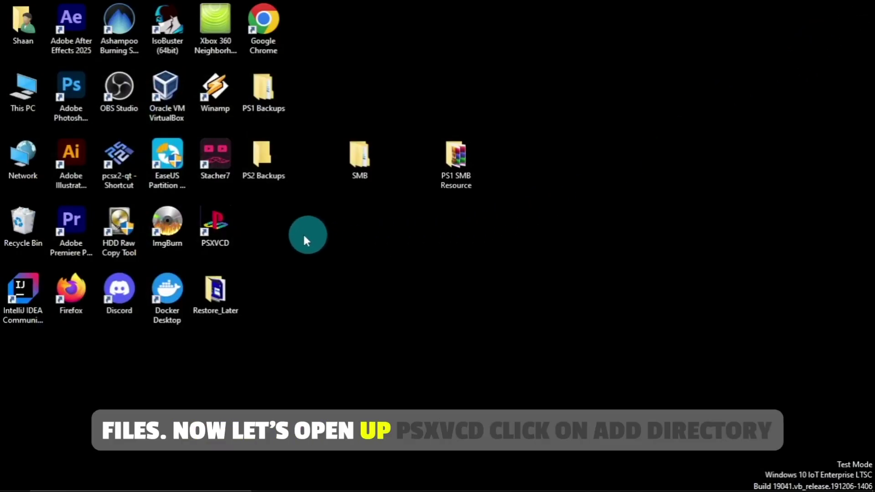
Step: Launch PSXVCD and add the PS1 Backups folder of game zips
double_click(226, 223)
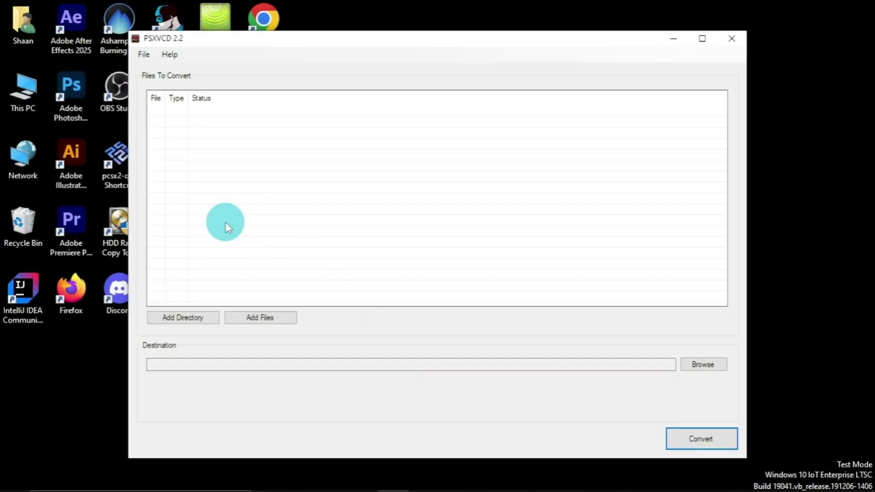
left_click(201, 319)
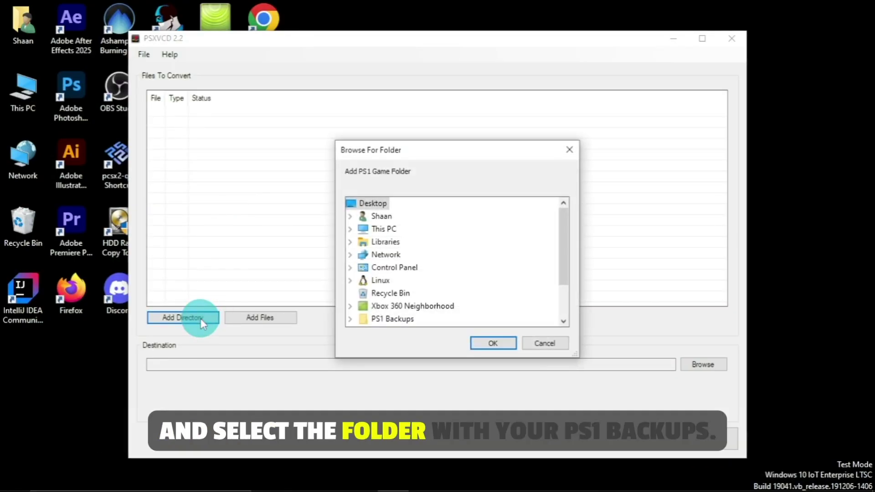
left_click(398, 321)
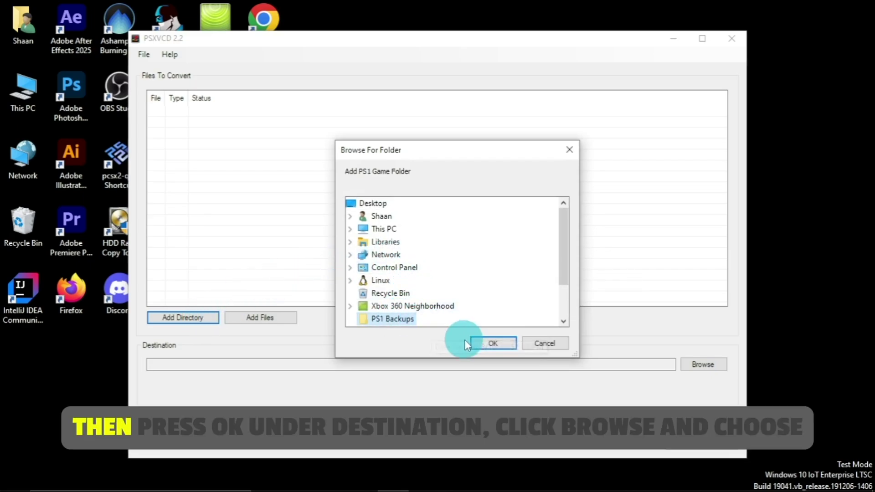
left_click(482, 343)
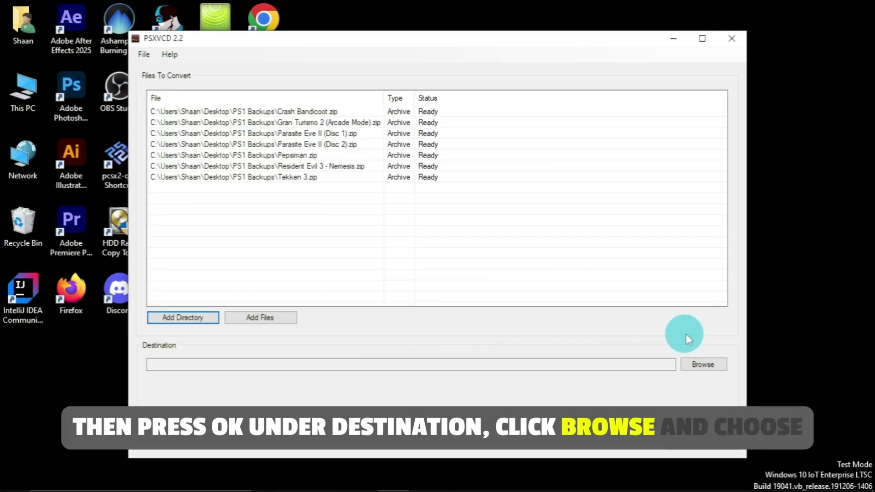
Step: Set the output destination to the SMB folder on the desktop
left_click(706, 364)
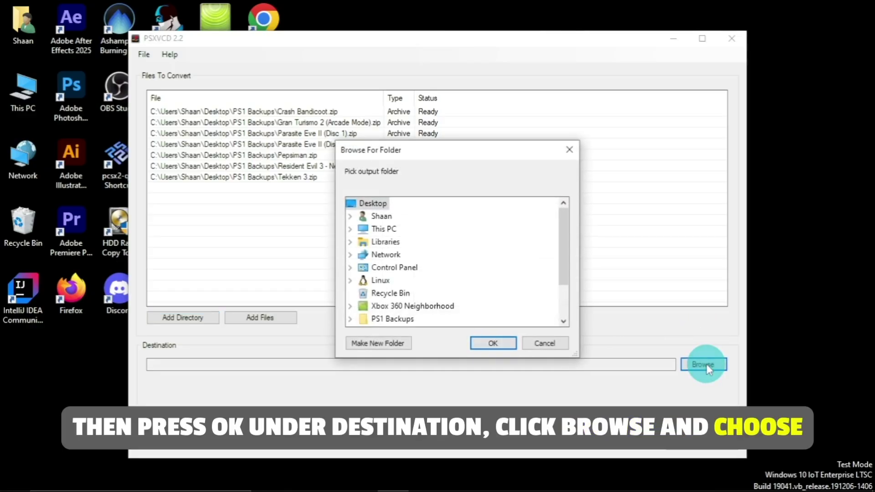
scroll(485, 313, "down", 2)
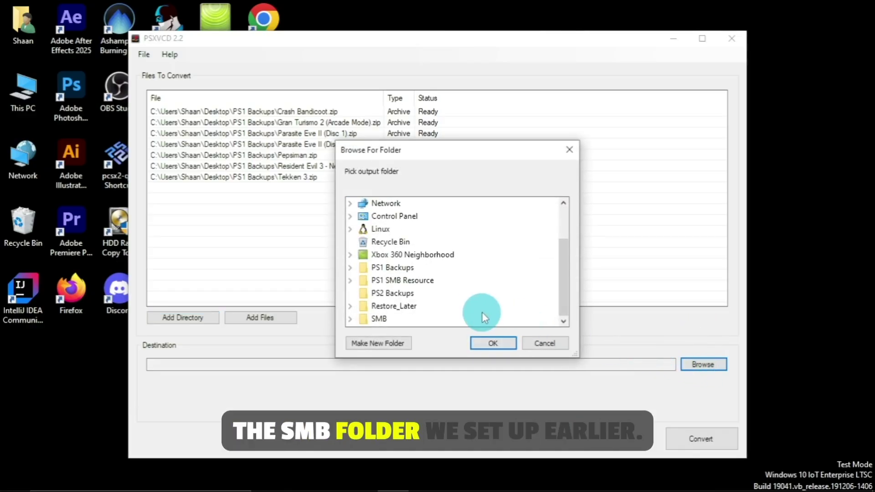
double_click(379, 320)
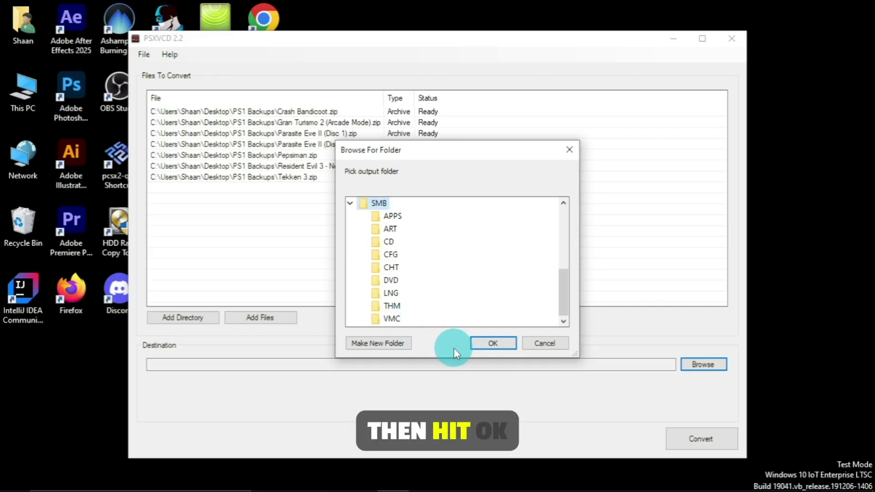
left_click(476, 345)
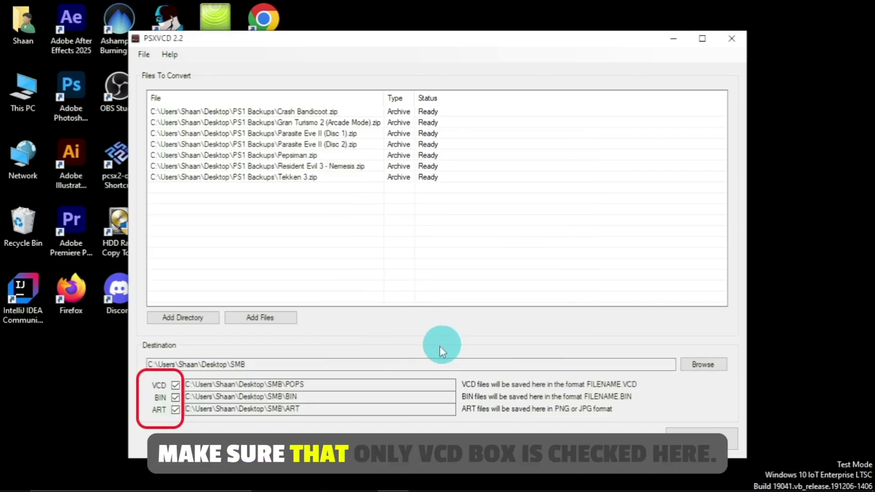
Step: Turn off ART and BIN output, keep VCD, and convert all seven PS1 game zips
left_click(175, 409)
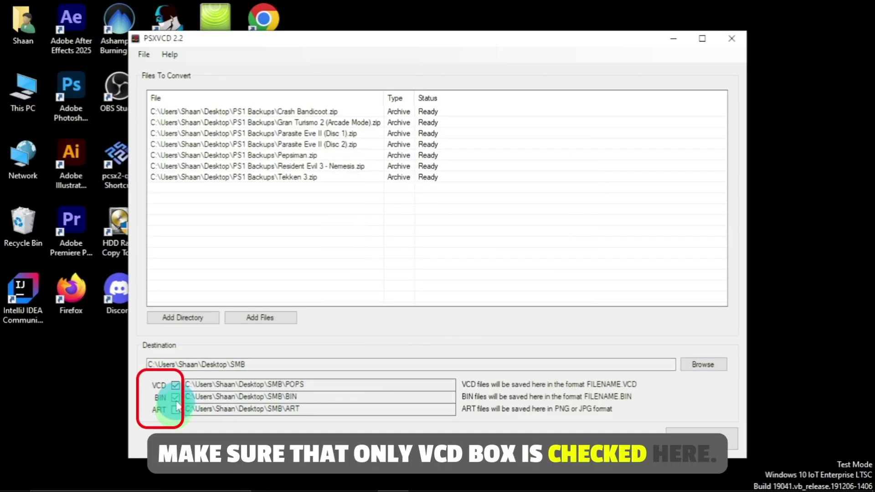
left_click(176, 398)
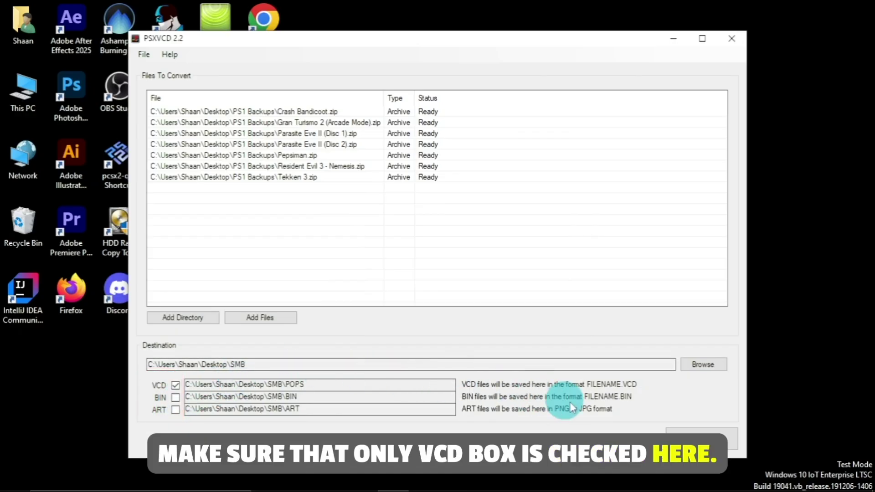
left_click(691, 441)
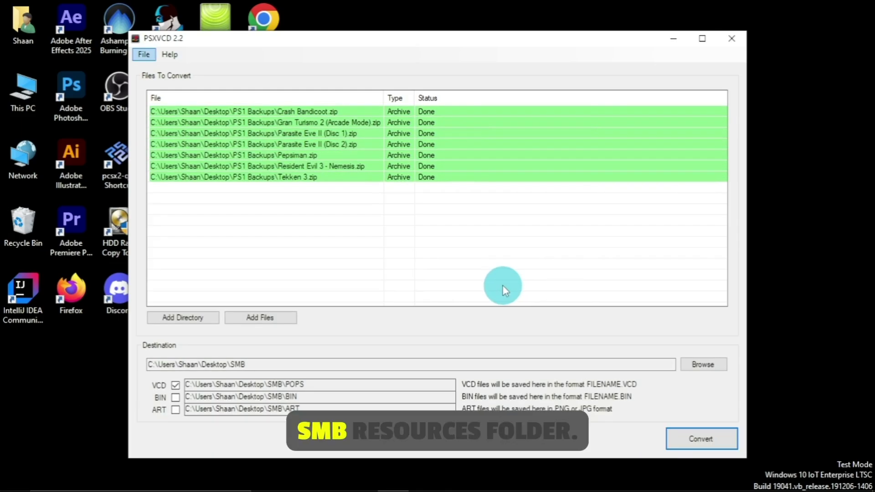
Step: Close PSXVCD and open the PS1 SMB Resource folder from the desktop, showing its five items
left_click(737, 44)
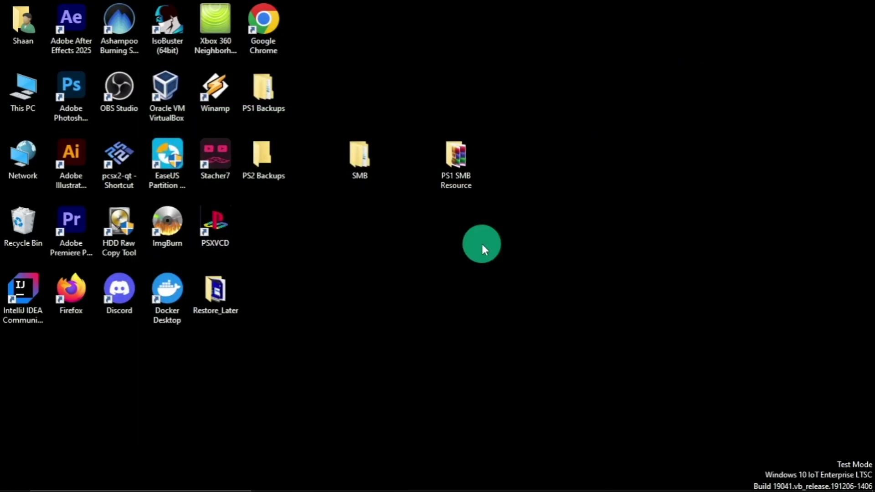
left_click(457, 174)
double_click(457, 173)
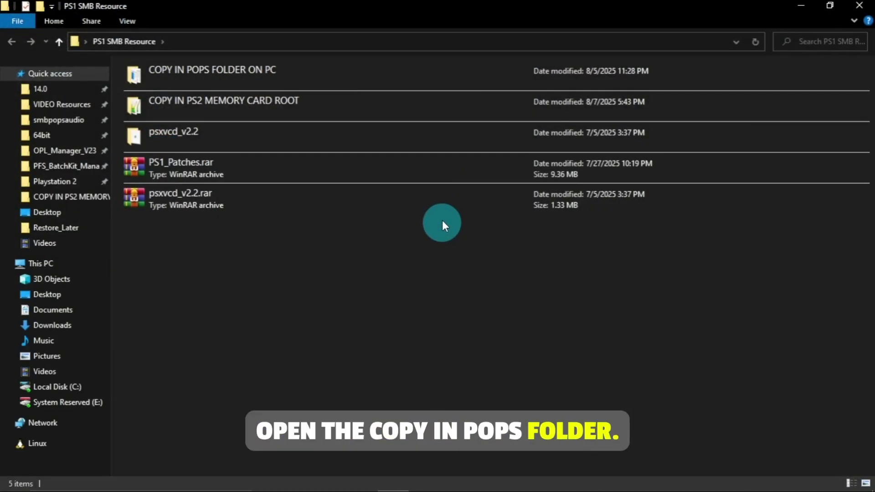
Step: Copy all files from the COPY IN POPS FOLDER ON PC folder, then close it
double_click(358, 74)
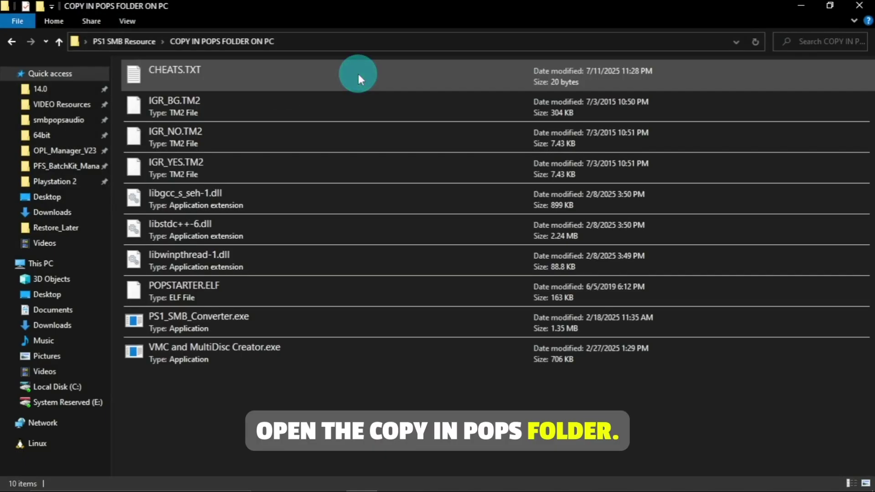
left_click_drag(275, 385, 608, 69)
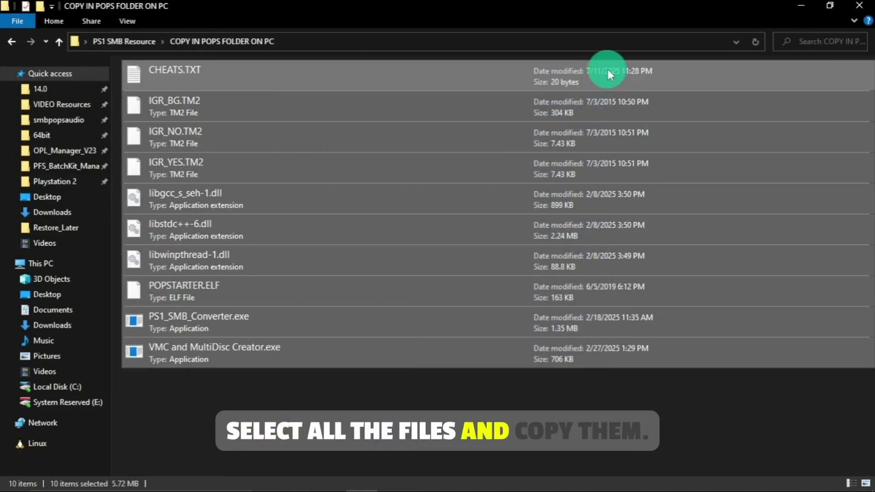
right_click(471, 70)
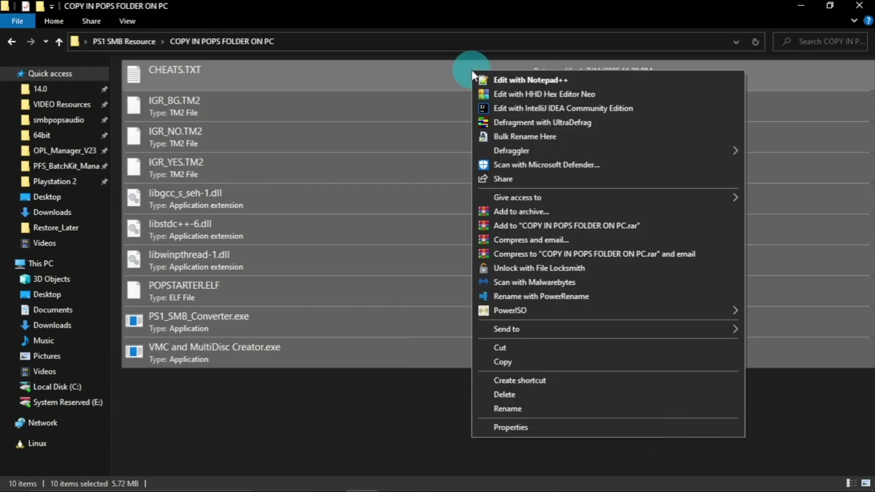
left_click(498, 361)
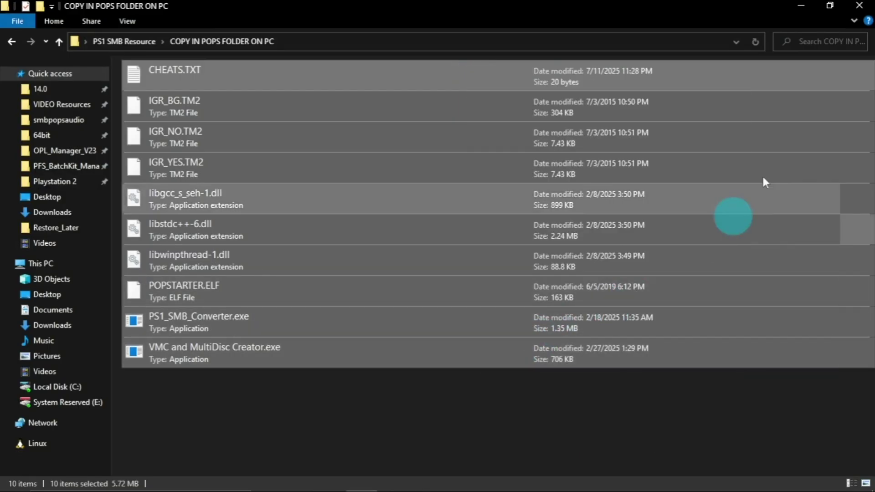
left_click(851, 10)
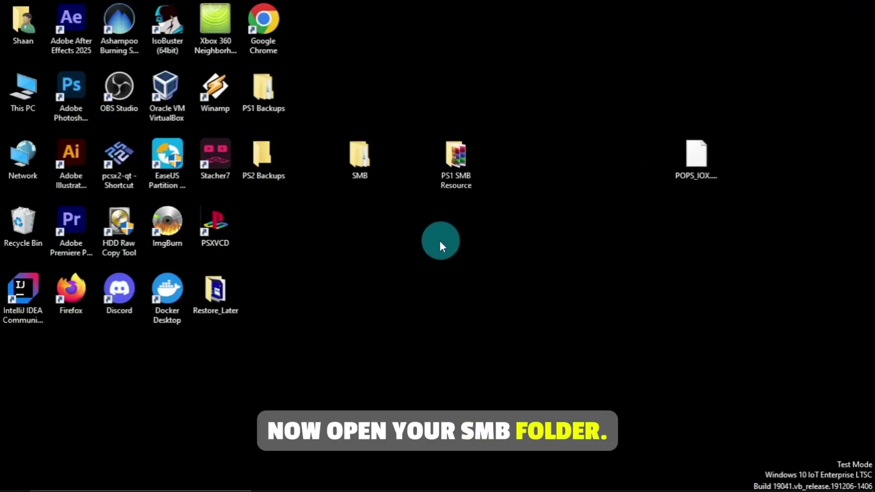
Step: Paste the copied tool files into SMB's POPS folder alongside the seven VCDs
double_click(371, 163)
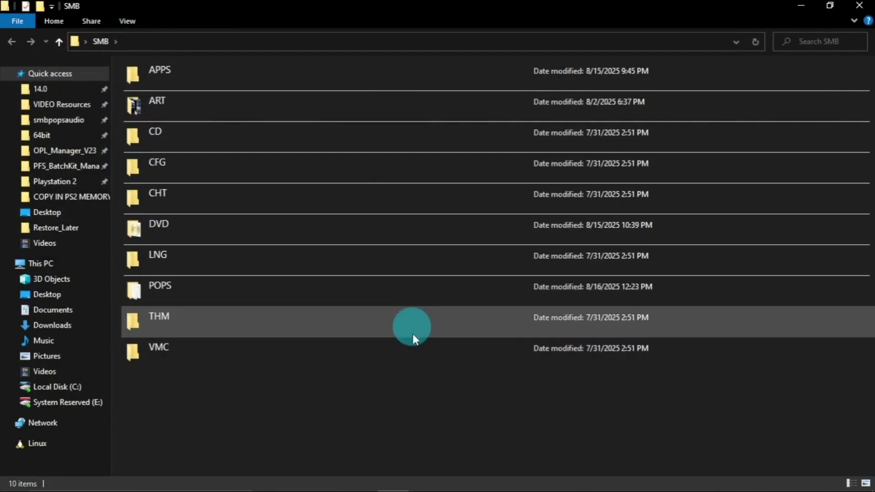
double_click(417, 294)
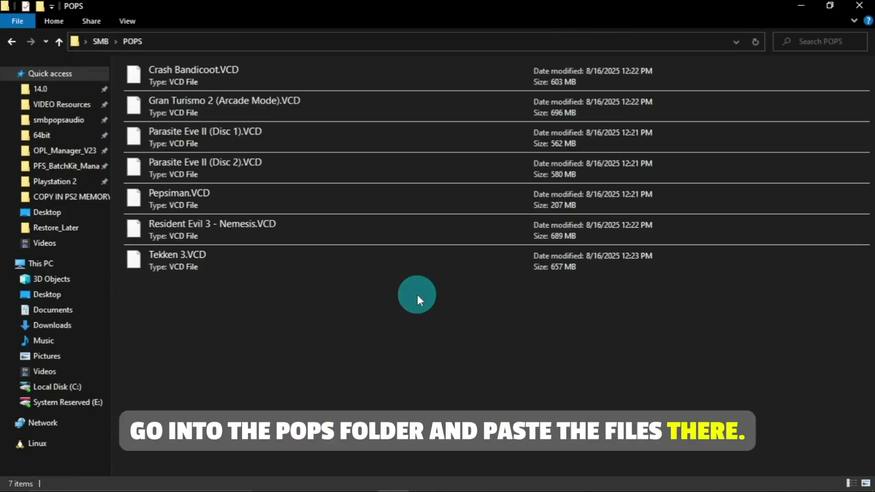
right_click(417, 294)
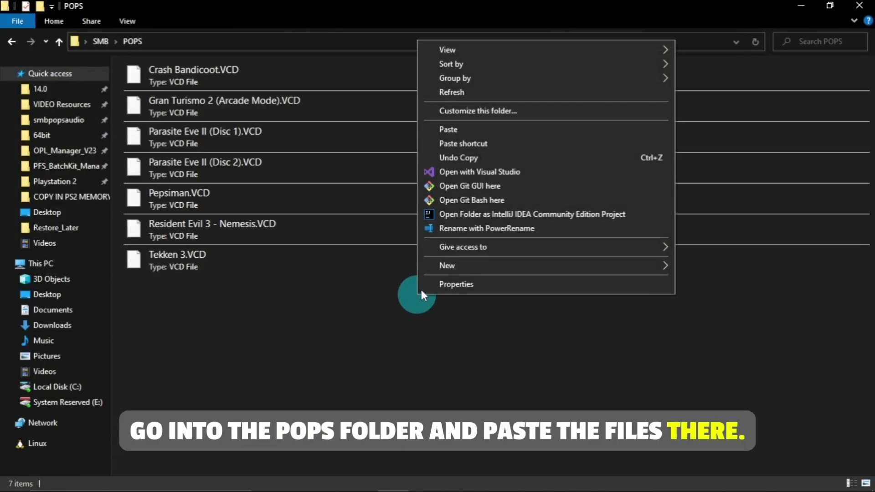
left_click(478, 130)
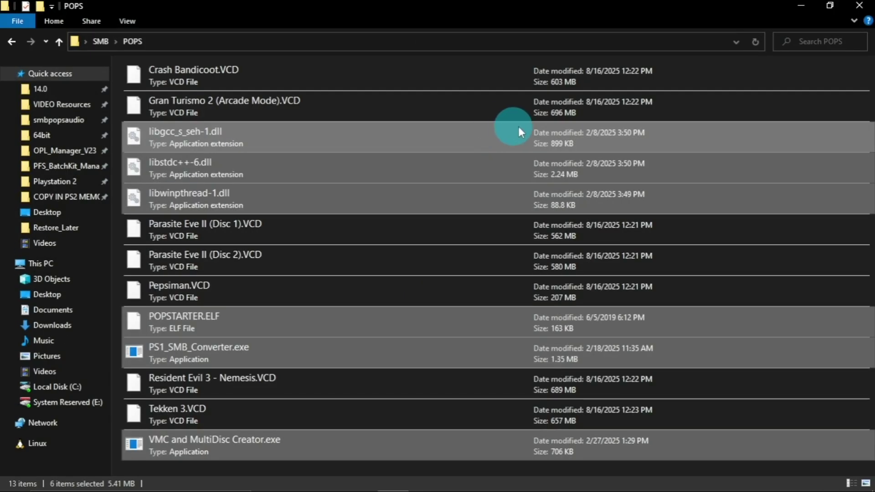
Step: Minimize the POPS window and copy POPS_IOX.PAK from the desktop
left_click(806, 5)
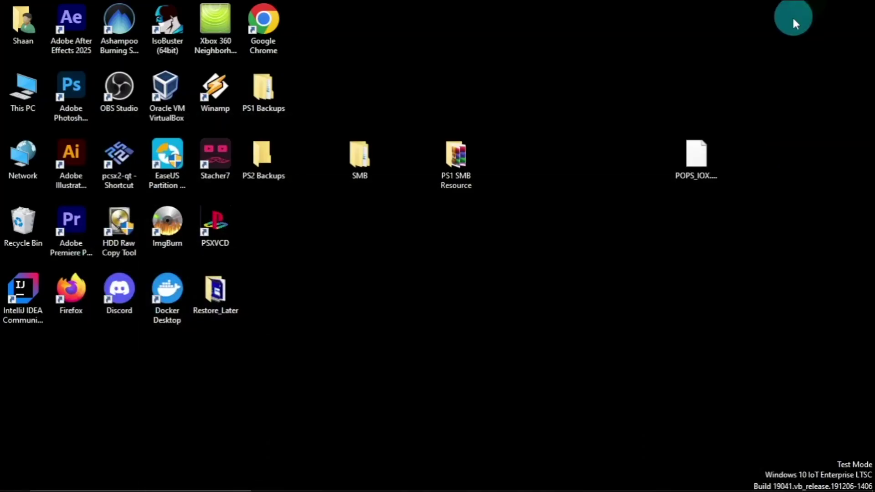
left_click(714, 153)
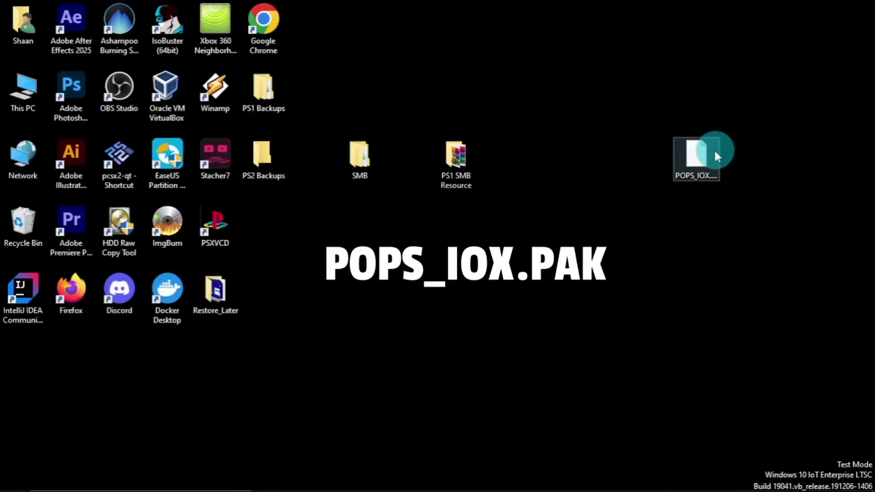
left_click(710, 157)
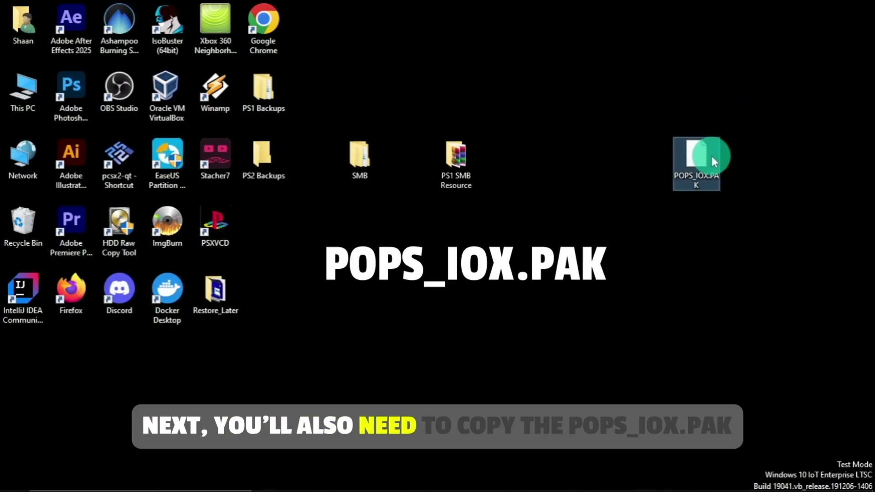
right_click(711, 155)
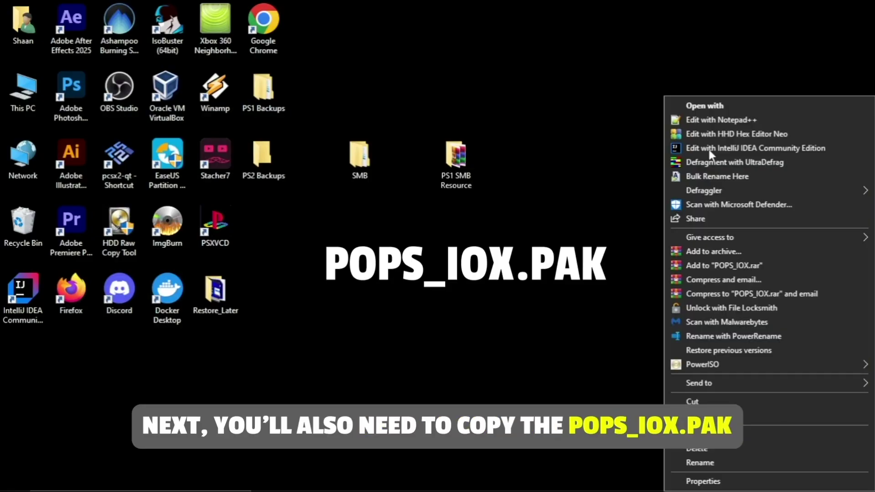
left_click(712, 415)
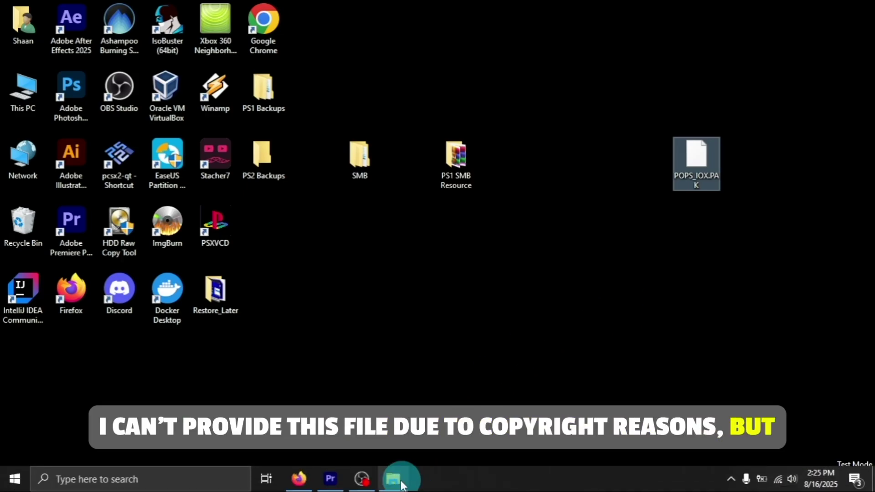
Step: Paste POPS_IOX.PAK (916 KB) into SMB's POPS folder, bringing it to 14 items
left_click(400, 474)
right_click(477, 256)
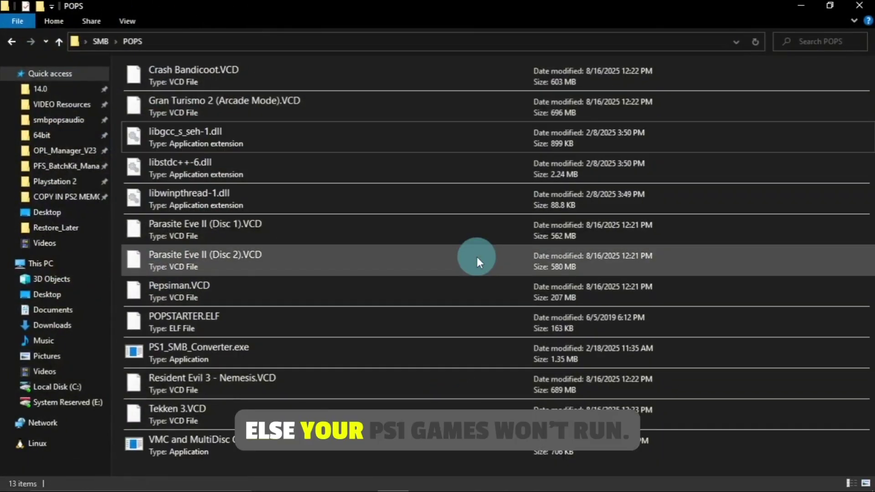
left_click(530, 91)
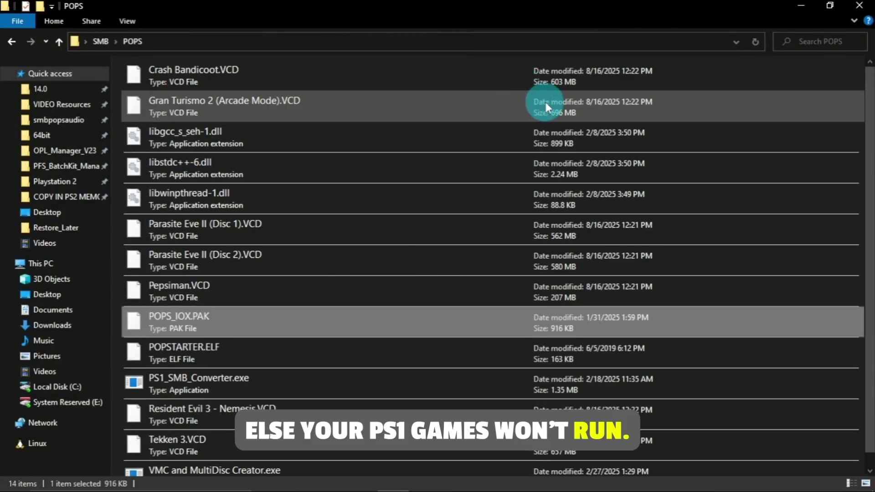
left_click(739, 68)
Step: Run PS1_SMB_Converter.exe to rename the seven VCDs to names like Tekken_3.VCD, then close its console
scroll(693, 133, "down", 1)
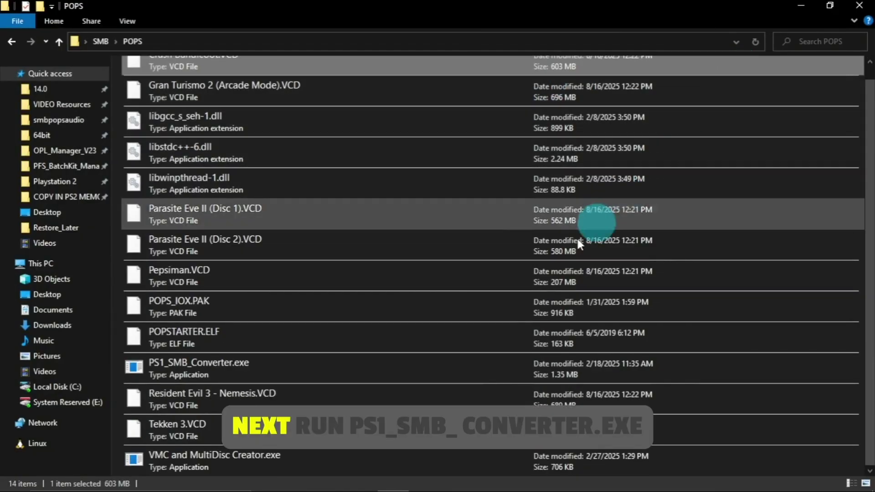
left_click(441, 361)
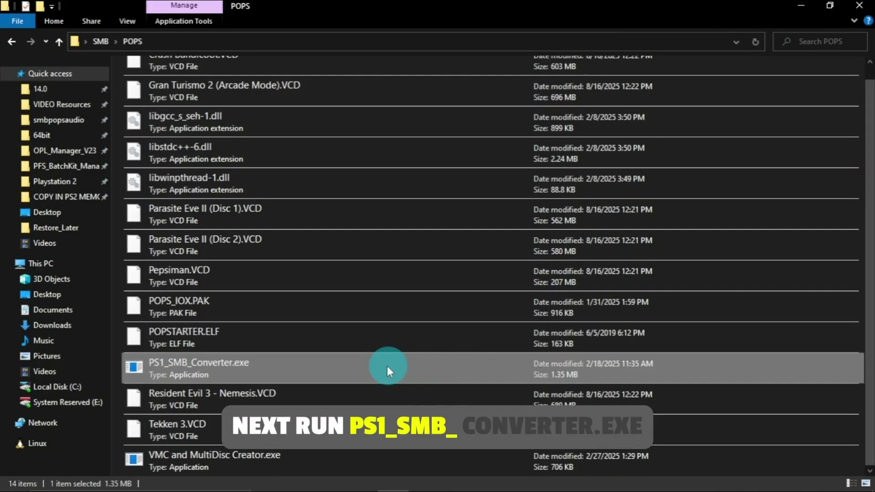
double_click(387, 366)
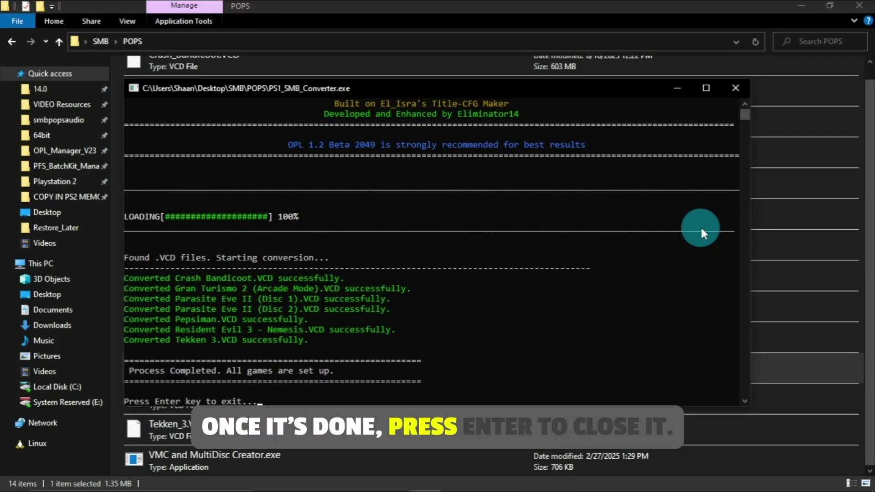
key("Return")
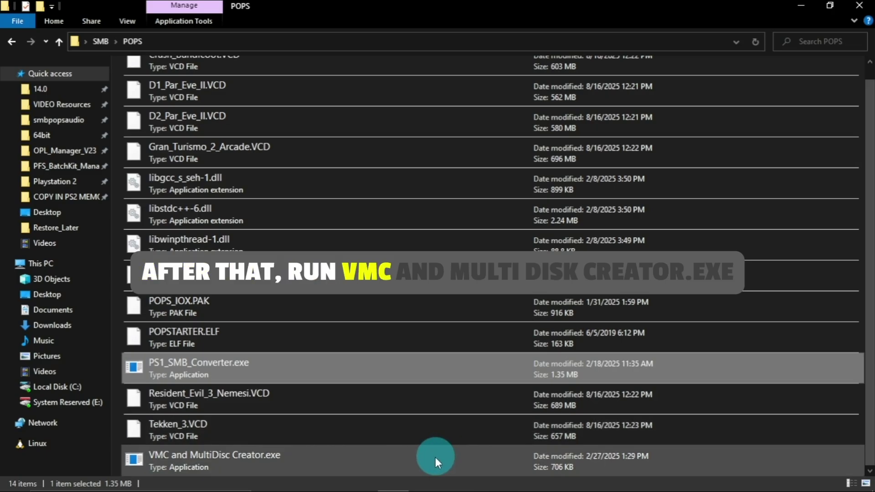
Step: Run VMC and MultiDisc Creator.exe to make memory cards for all seven VCDs, then close the POPS window
left_click(435, 457)
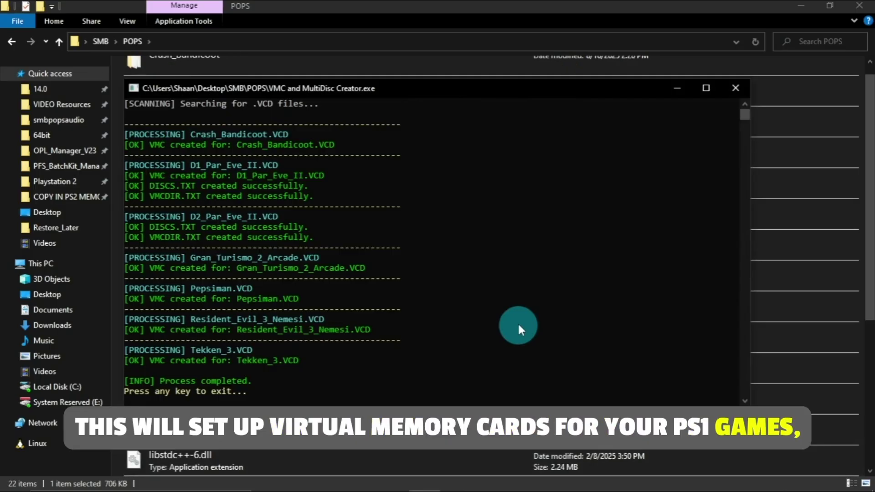
key("Return")
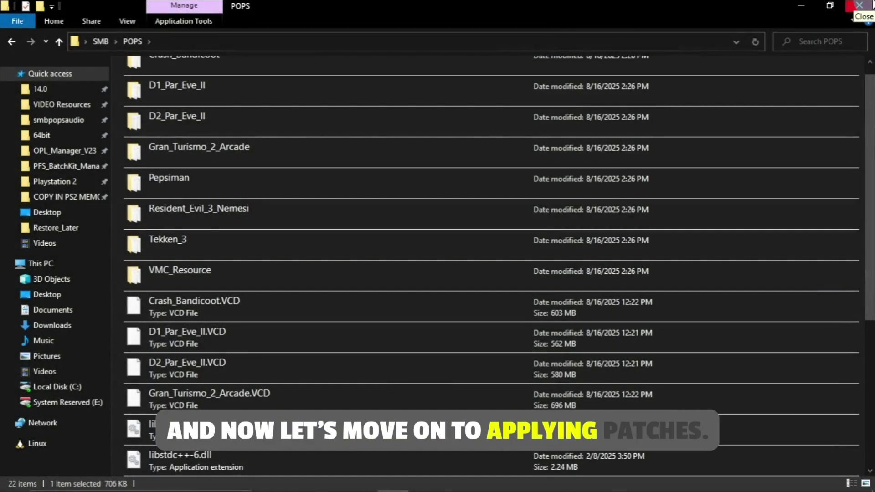
left_click(871, 5)
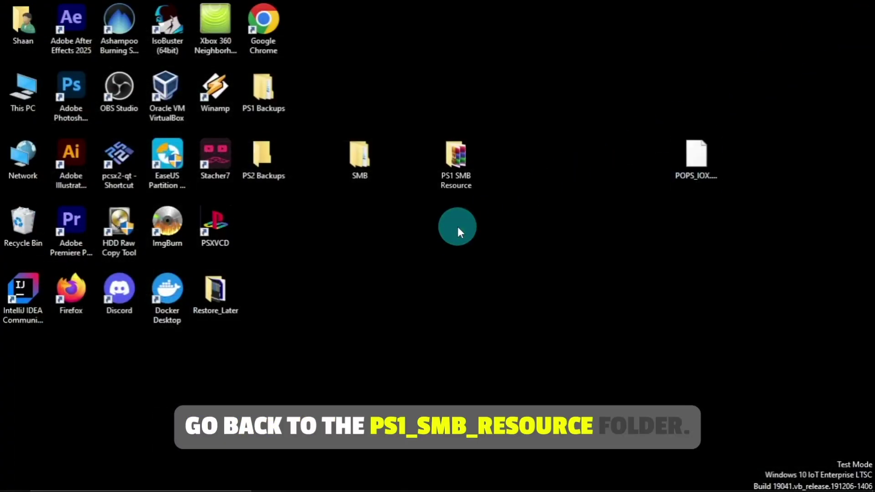
Step: In PS1 SMB Resource, extract PS1_Patches.rar to a PS1_Patches folder
double_click(456, 157)
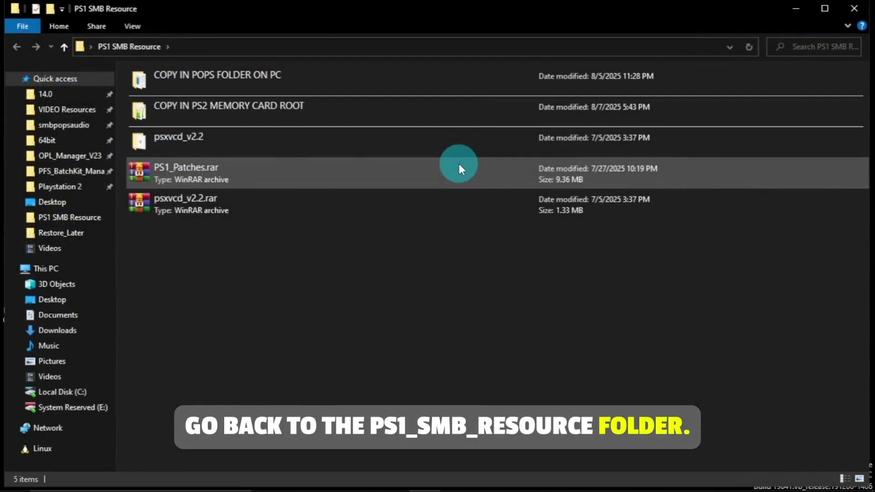
left_click(329, 168)
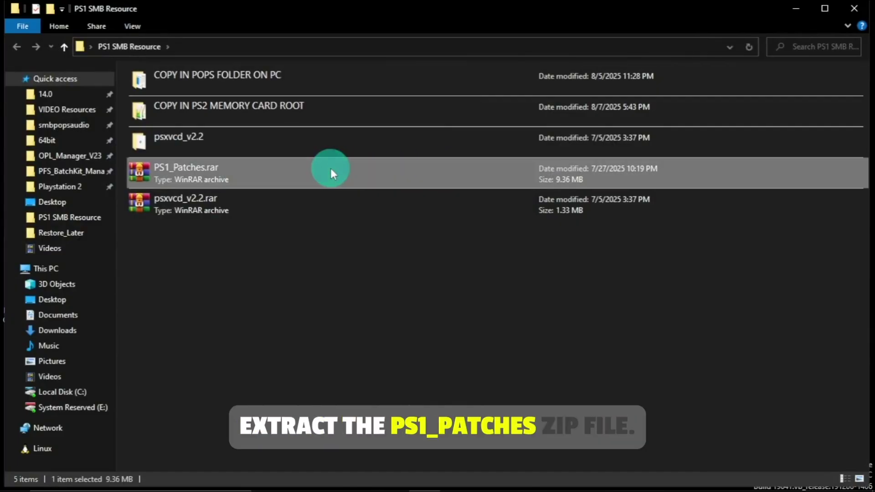
right_click(331, 172)
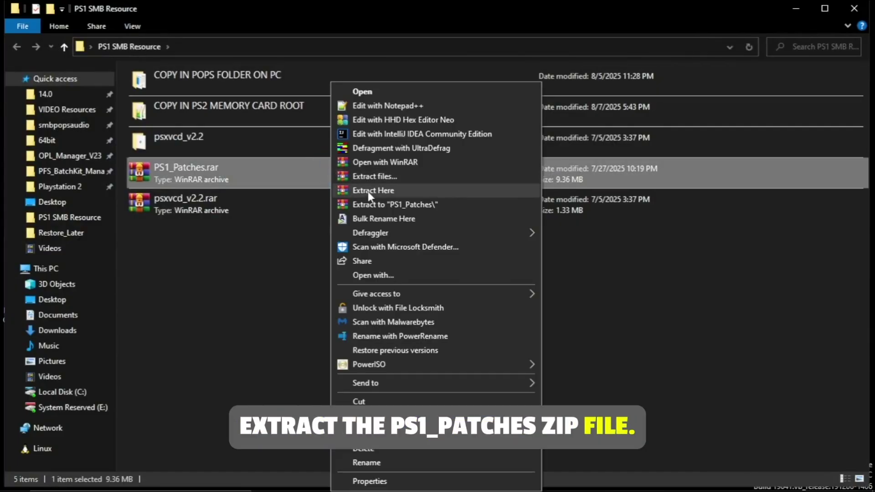
left_click(377, 201)
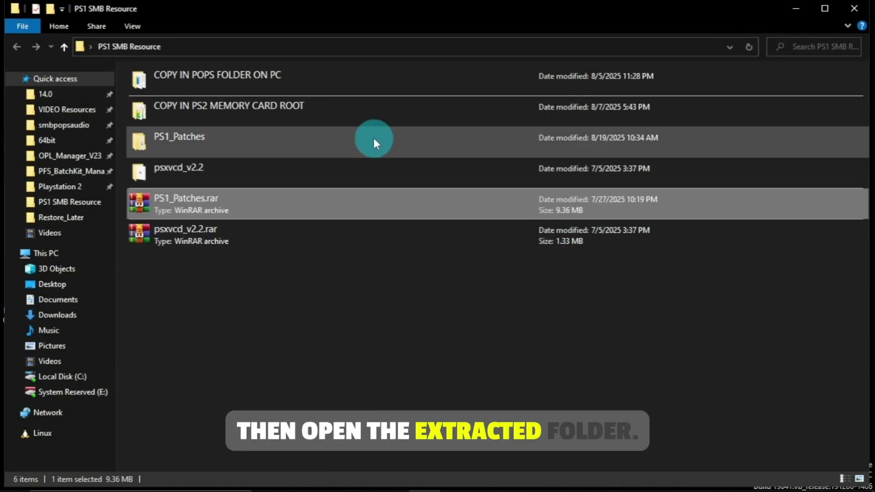
Step: Open PS1_Patches and then the Hugopocked POPStarter Fixes (2023-08-11) folder
left_click(373, 137)
double_click(373, 138)
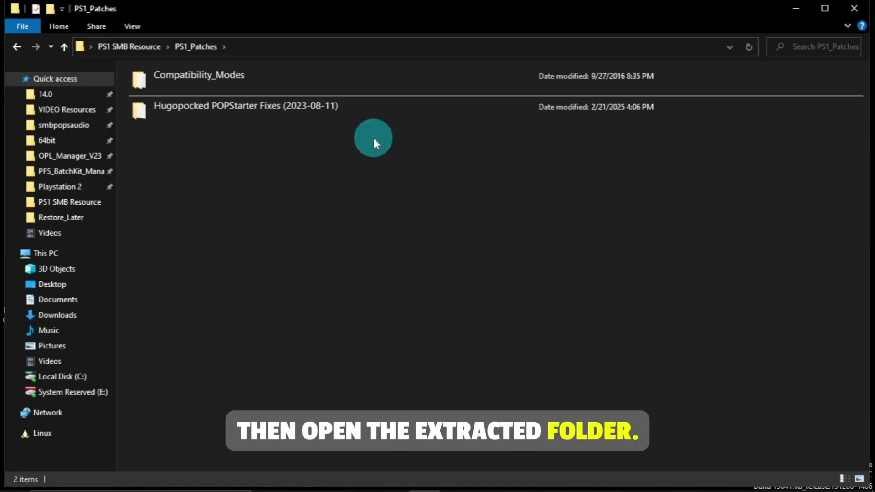
left_click(351, 109)
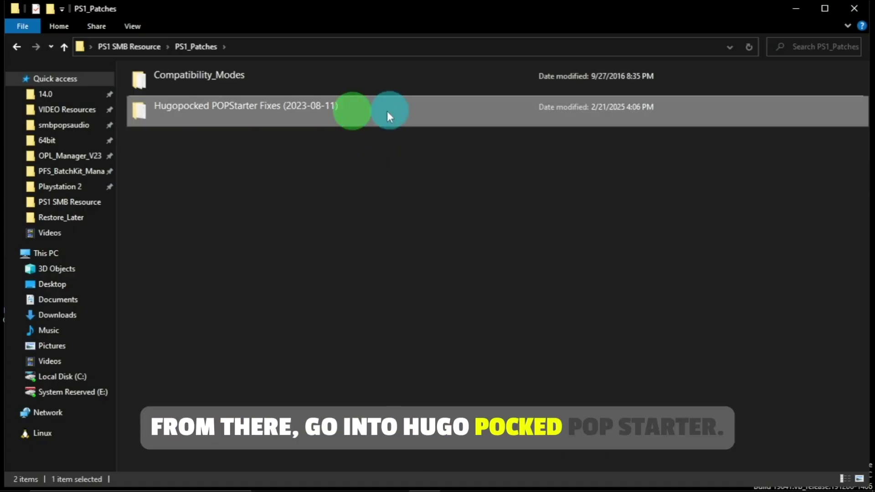
double_click(349, 108)
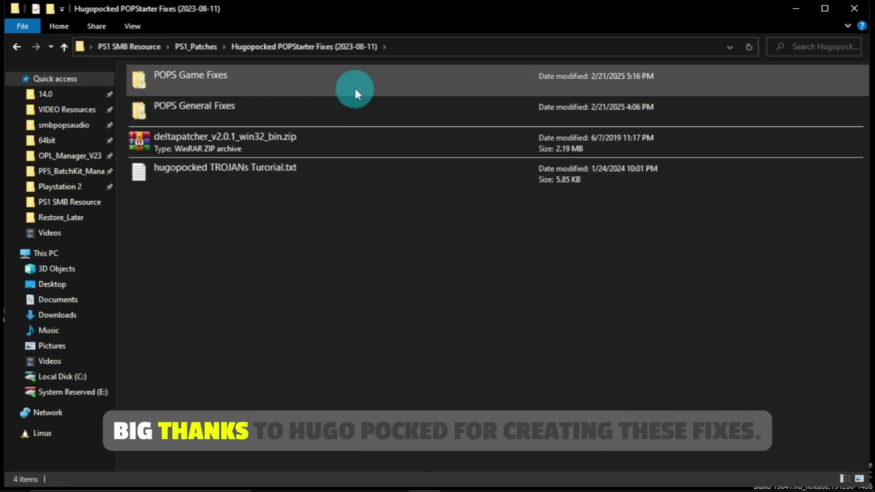
Step: Open POPS Game Fixes and then the Final Fantasy VII fix folder further down the list
double_click(354, 84)
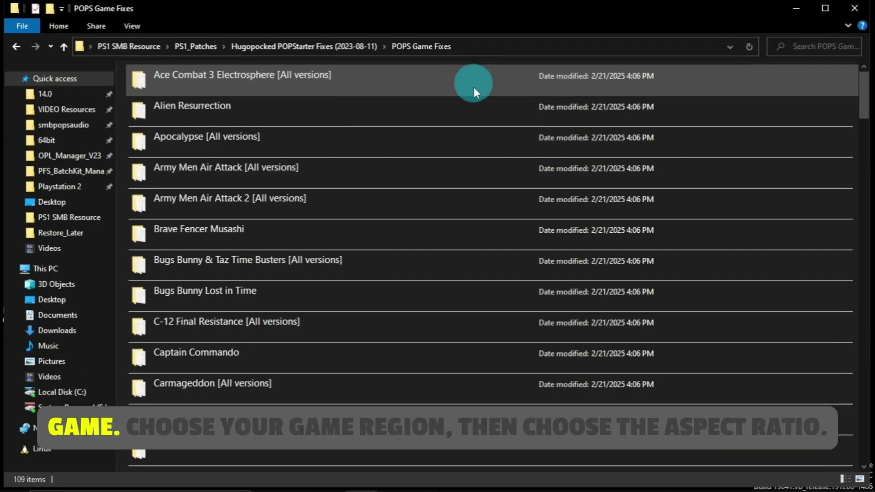
scroll(475, 114, "down", 3)
scroll(474, 112, "down", 5)
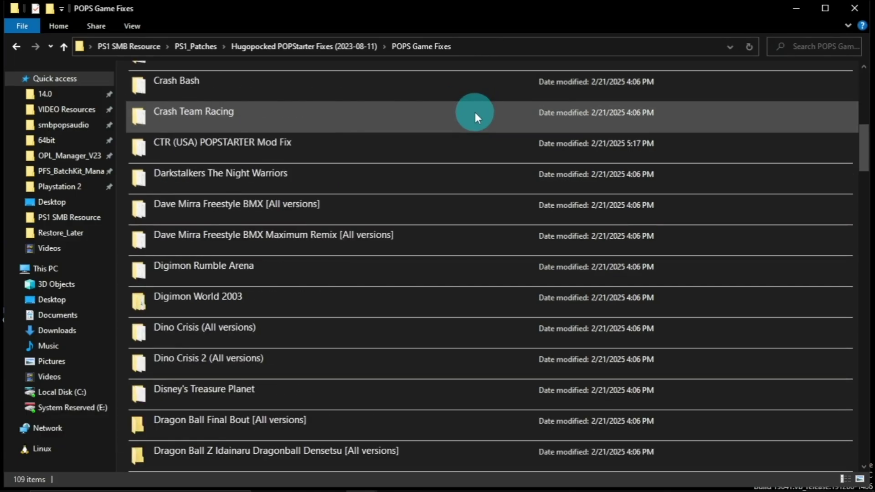
scroll(474, 112, "down", 1)
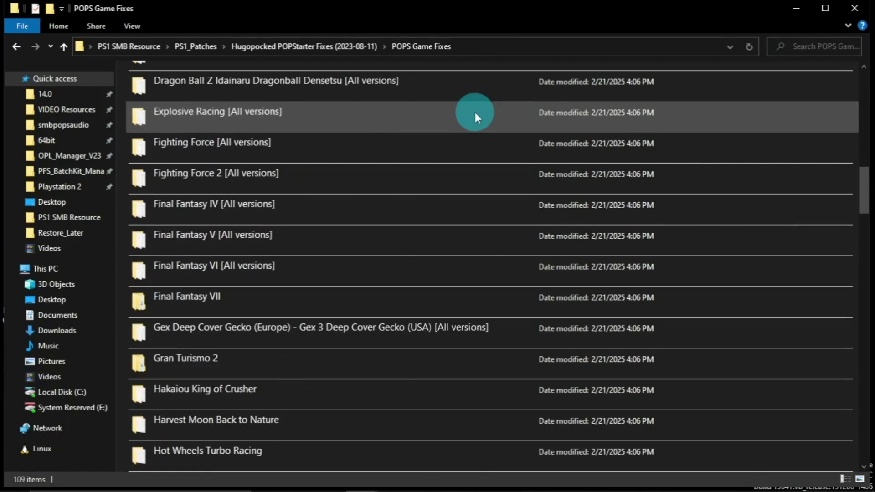
scroll(475, 113, "down", 1)
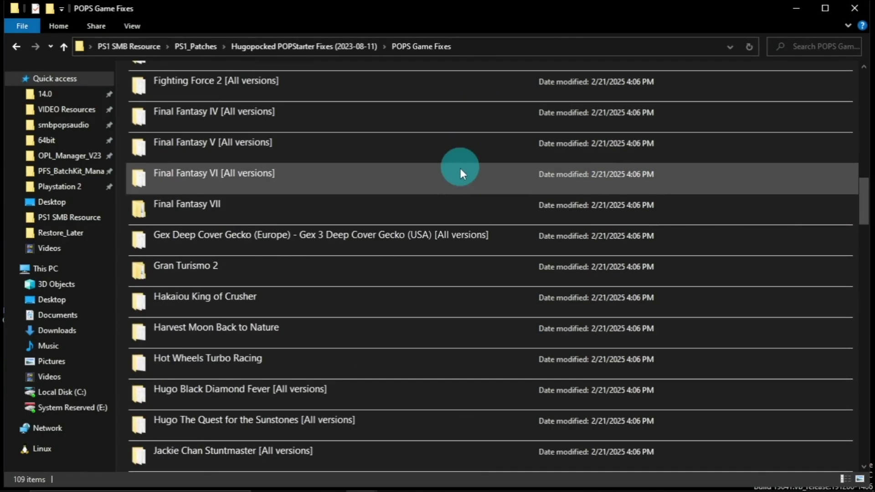
left_click(437, 208)
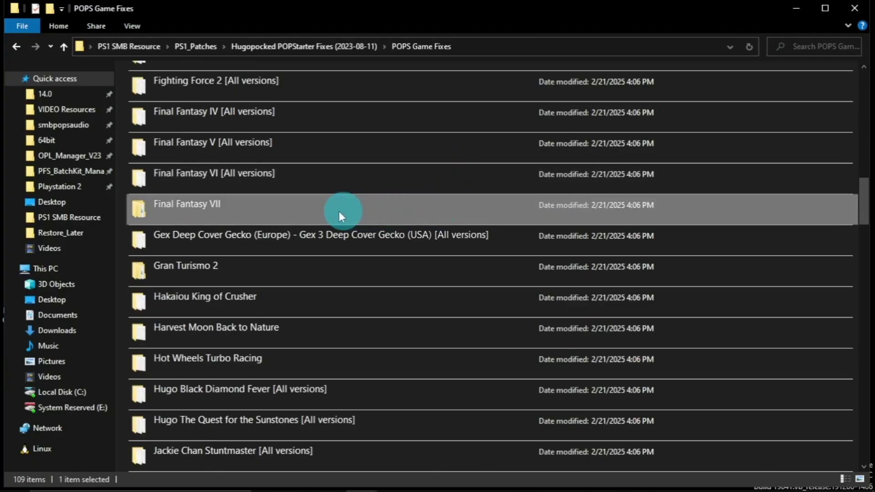
double_click(299, 209)
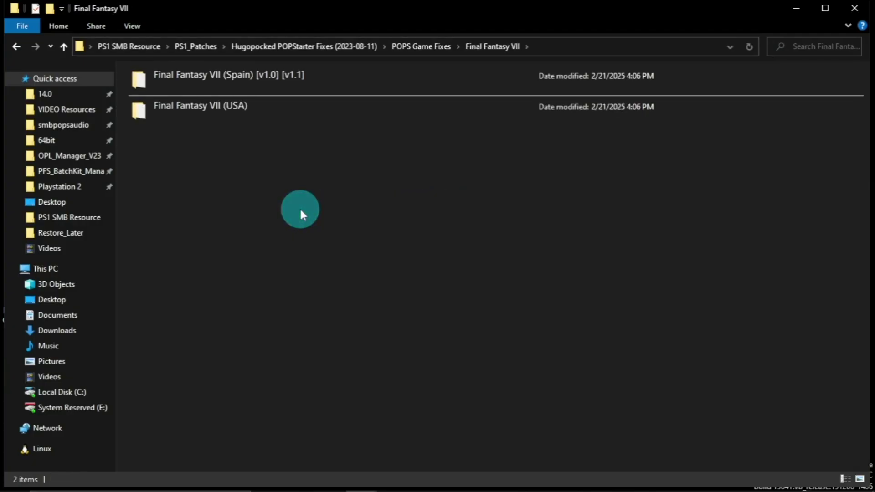
Step: Open Final Fantasy VII (USA) and its 16-9 folder, selecting TROJAN_0.BIN (2.55 KB)
left_click(320, 114)
double_click(320, 112)
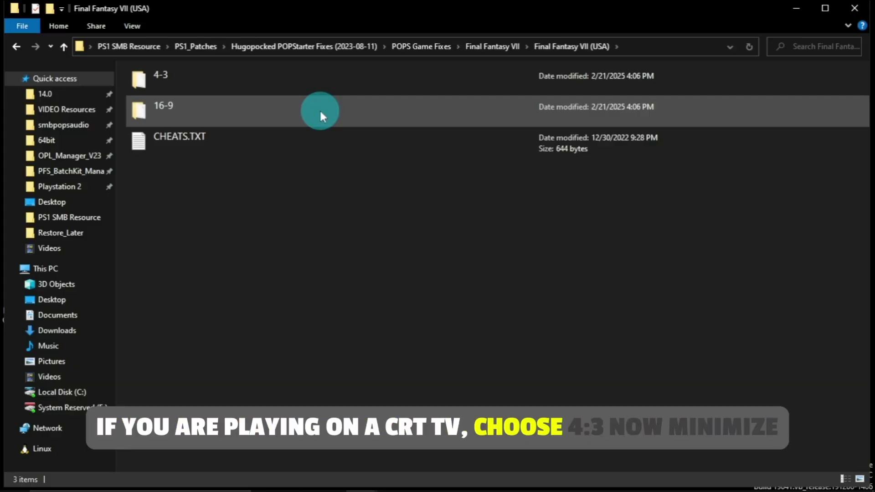
double_click(321, 112)
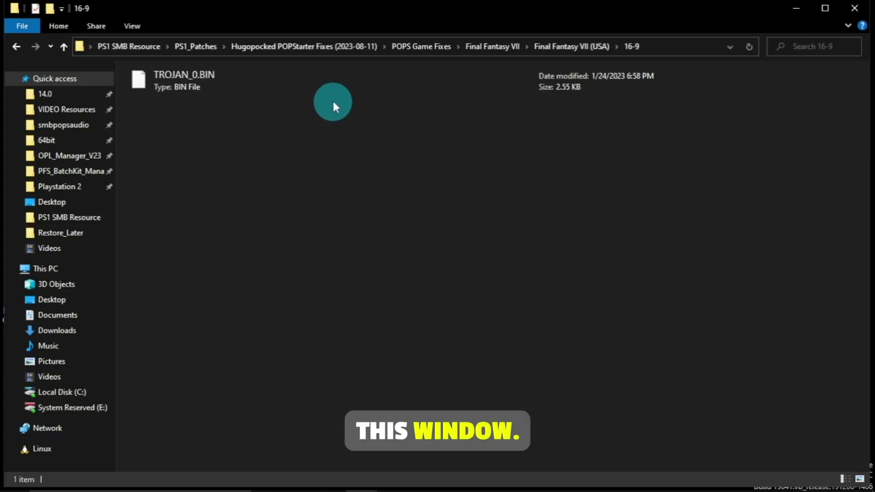
left_click(332, 95)
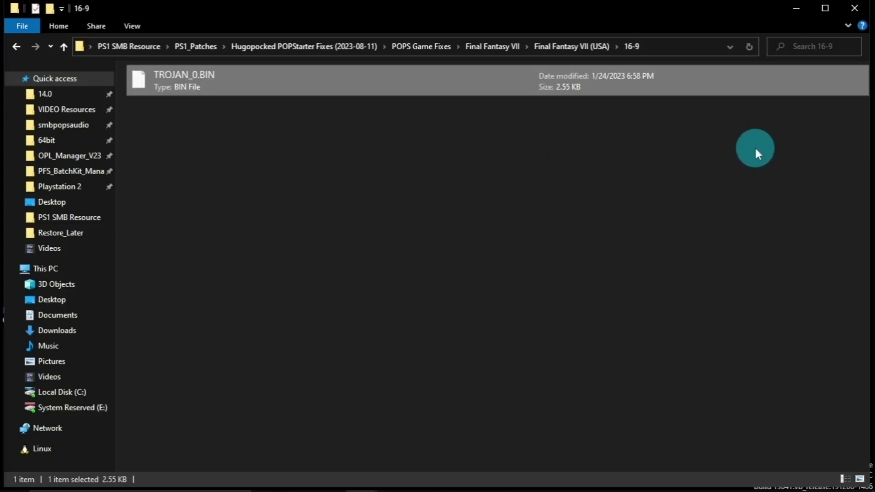
Step: Minimize the fix folder, go to SMB\POPS, and run PS1_SMB_Converter.exe again
left_click(800, 9)
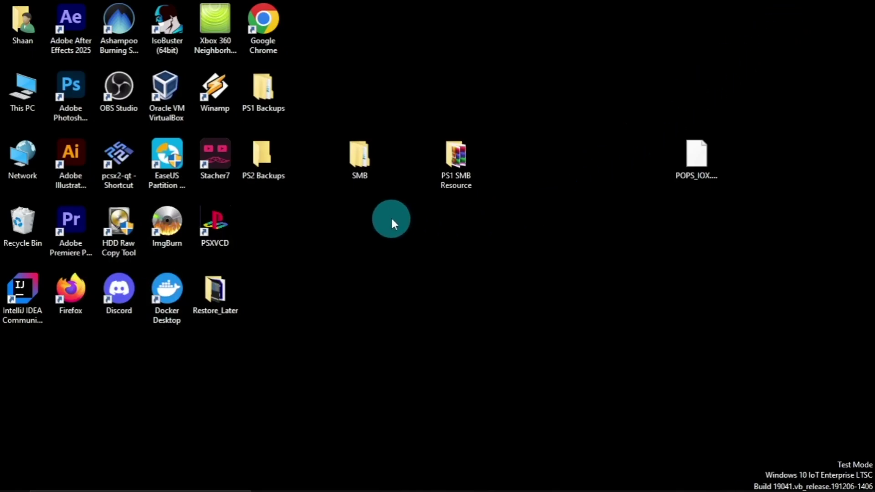
double_click(359, 162)
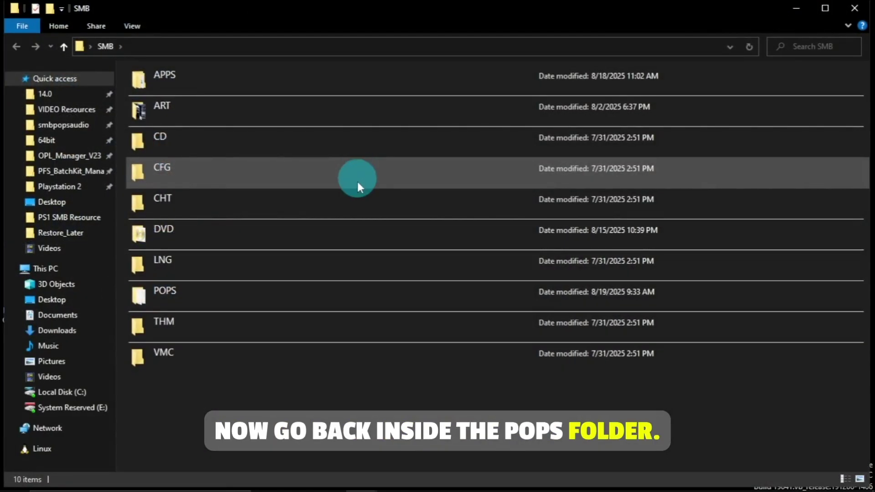
double_click(340, 293)
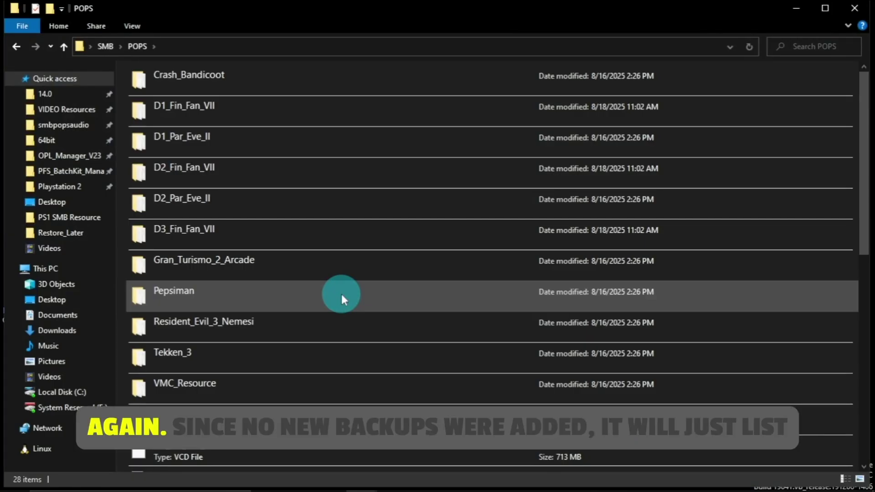
scroll(341, 294, "down", 5)
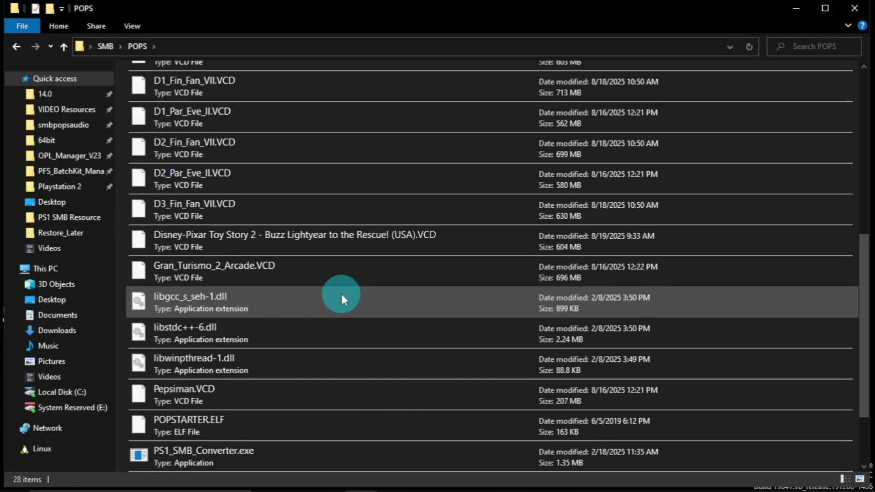
scroll(341, 294, "down", 1)
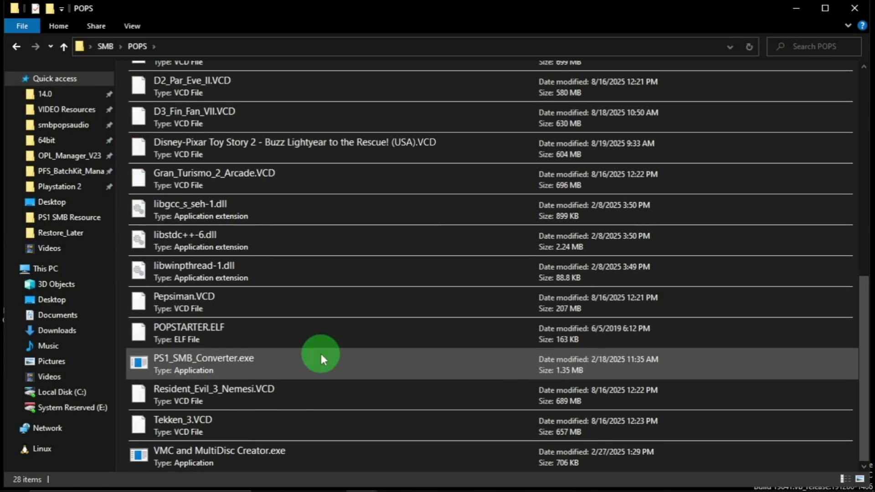
left_click(321, 354)
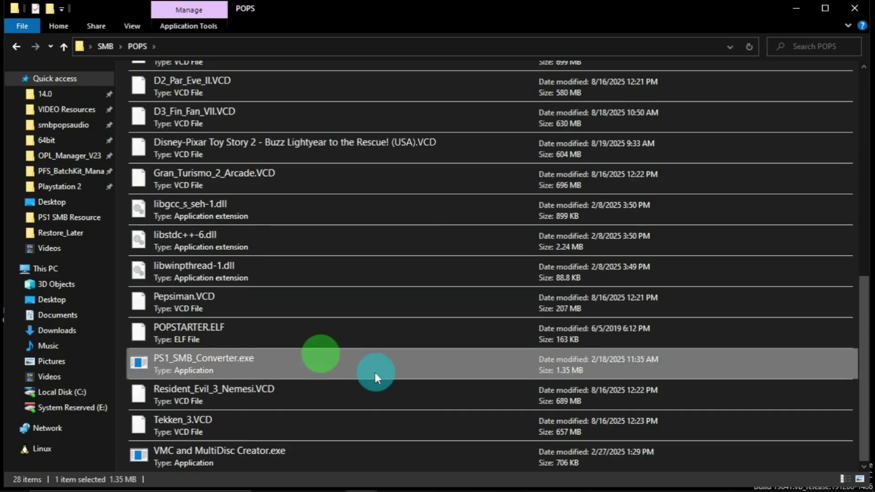
double_click(318, 361)
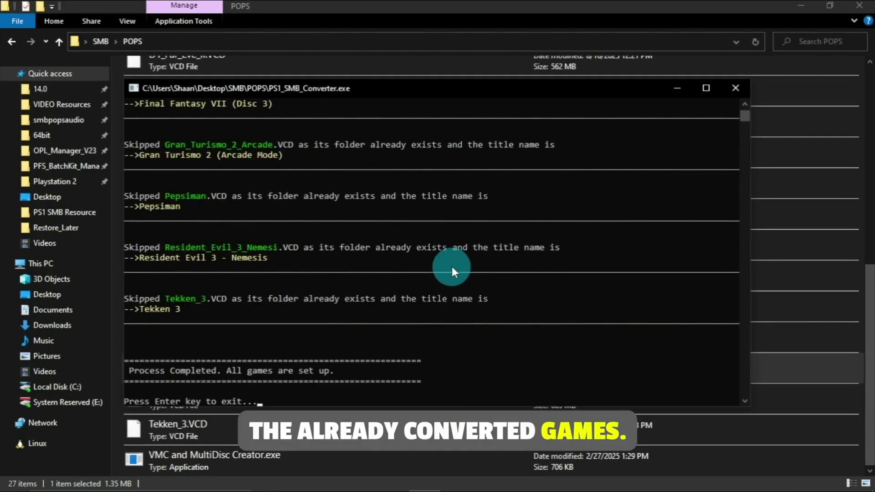
Step: Scroll up the converter log to match skipped VCDs to titles, e.g. D1_Fin_Fan_VII for Final Fantasy VII
scroll(494, 287, "up", 4)
scroll(493, 284, "up", 5)
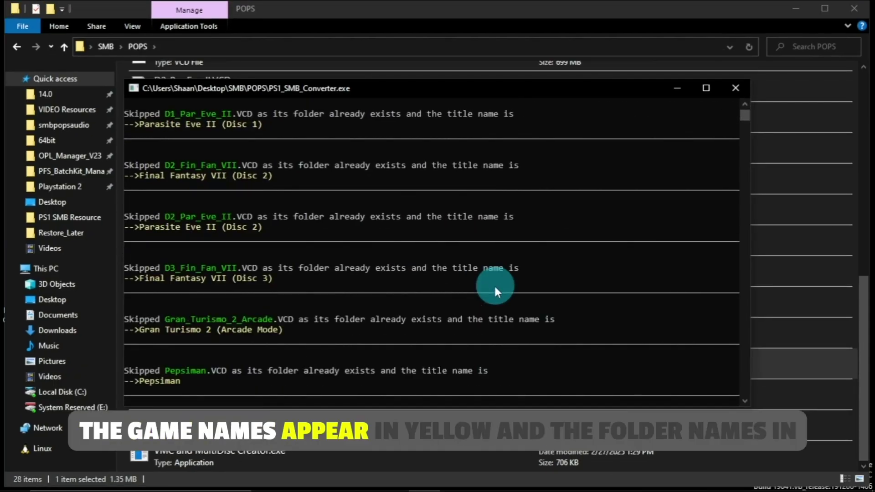
scroll(494, 284, "up", 1)
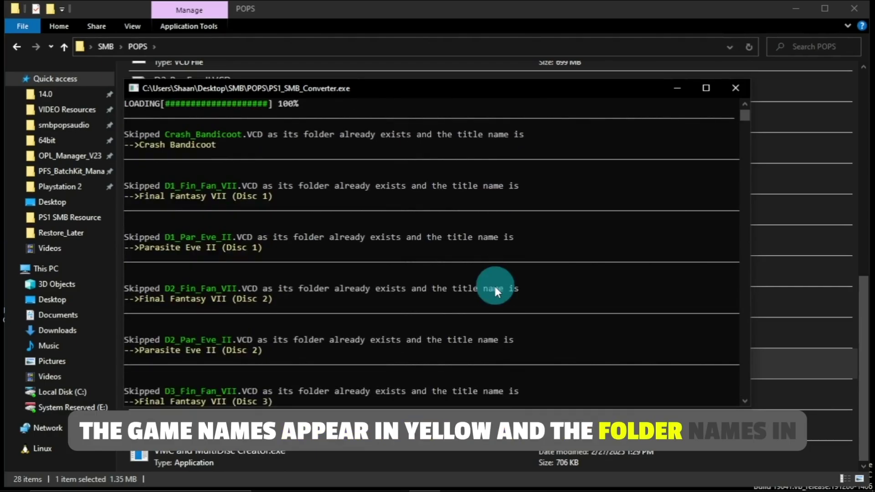
scroll(494, 286, "up", 1)
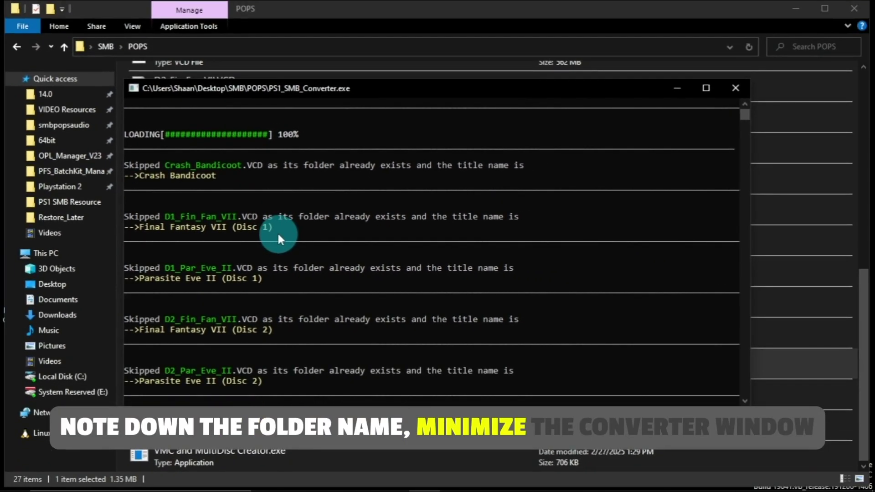
Step: Hide the converter console and open the D1_Fin_Fan_VII game folder
left_click(684, 85)
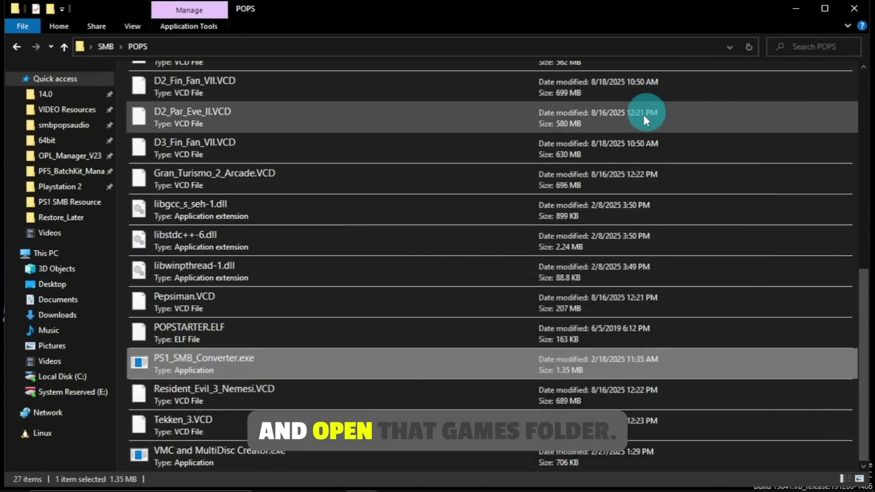
scroll(469, 236, "up", 5)
scroll(469, 236, "up", 3)
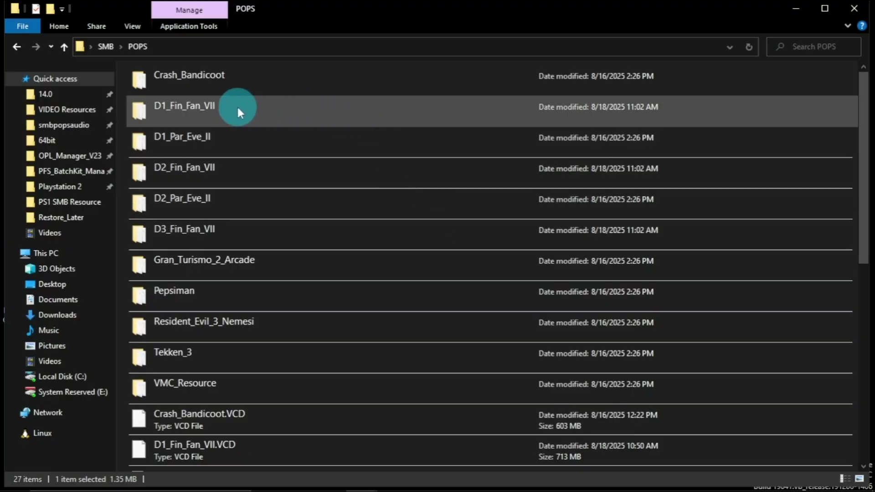
double_click(234, 106)
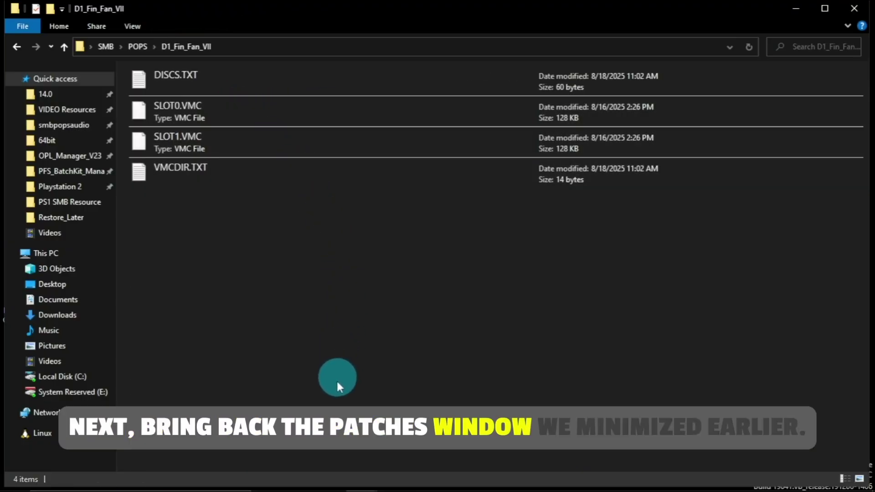
Step: Copy TROJAN_0.BIN from the 16-9 patch window and paste it into D1_Fin_Fan_VII
left_click(360, 483)
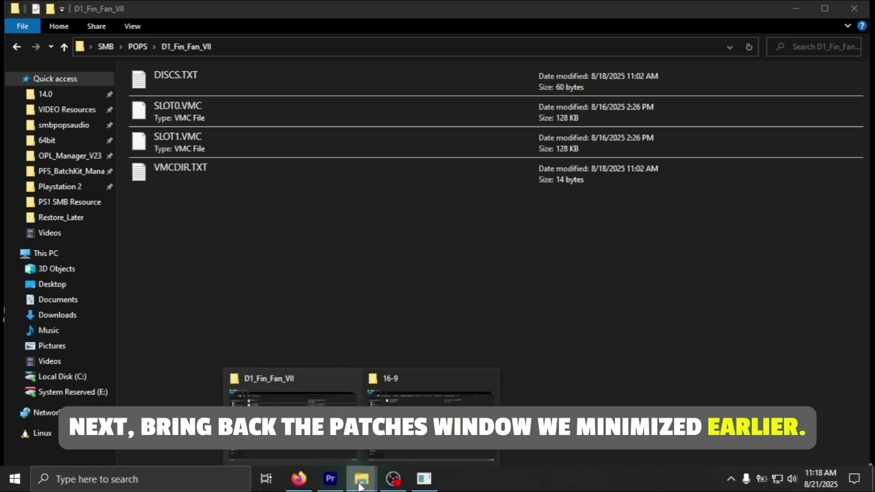
left_click(412, 425)
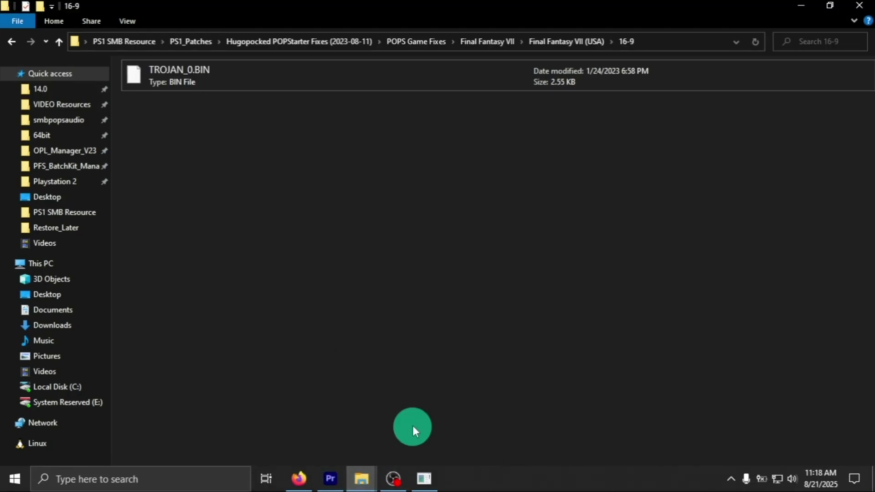
right_click(300, 77)
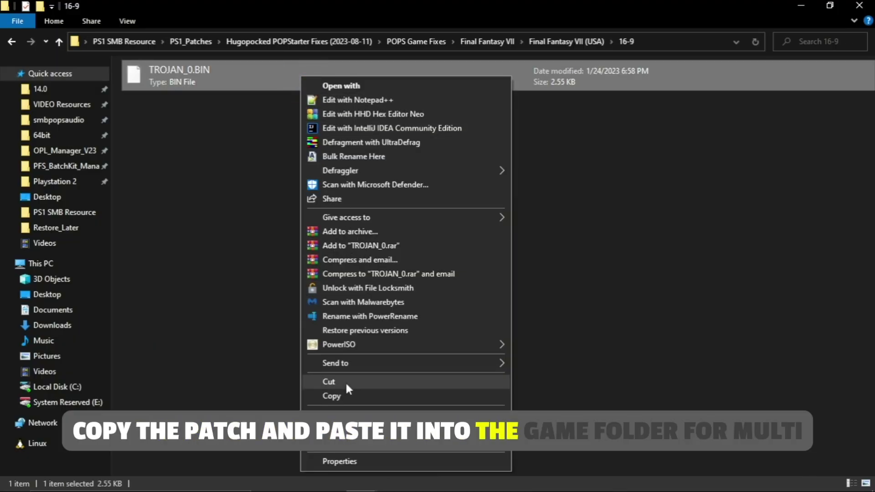
left_click(347, 395)
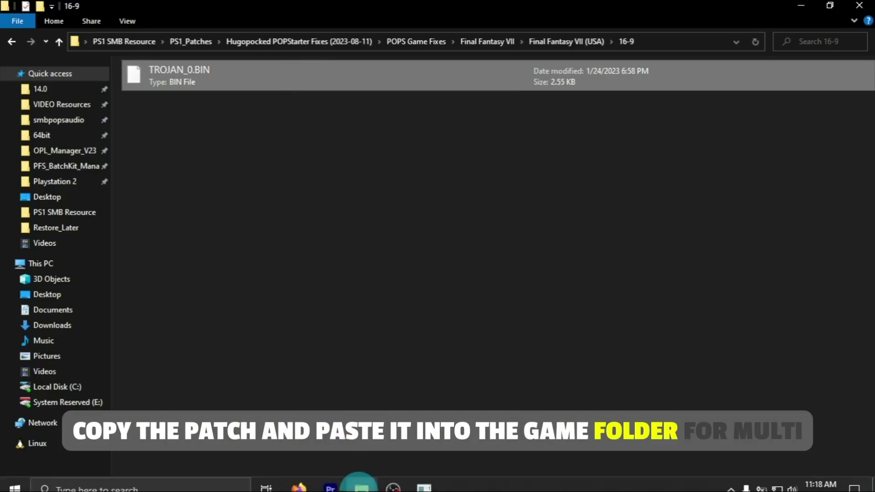
mouse_move(361, 487)
left_click(337, 432)
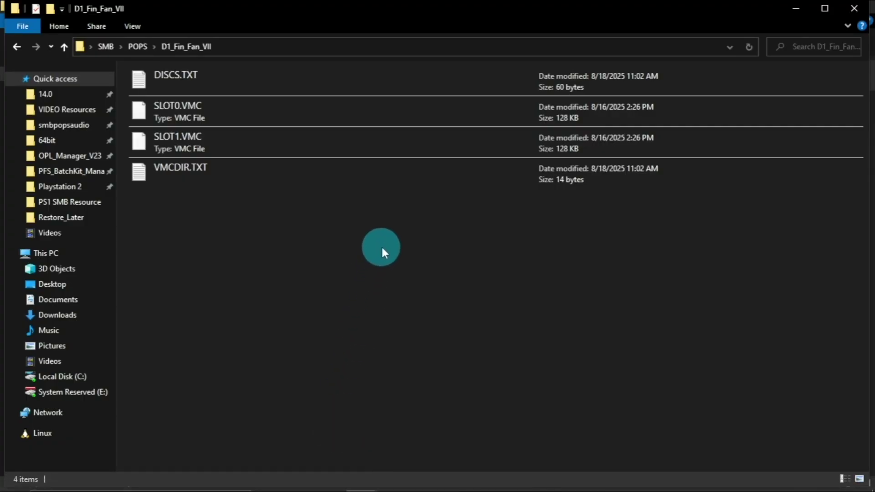
right_click(382, 247)
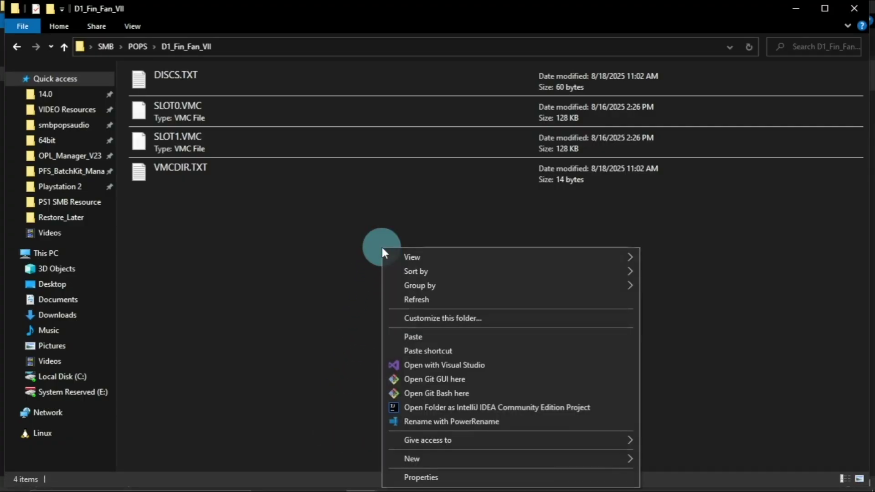
left_click(411, 338)
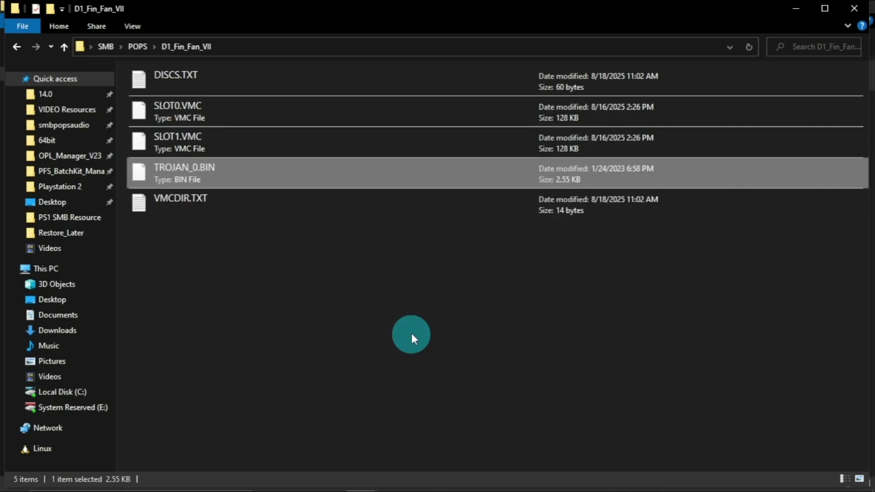
Step: Return to POPS and check the D2 folder name in the converter console
left_click(413, 323)
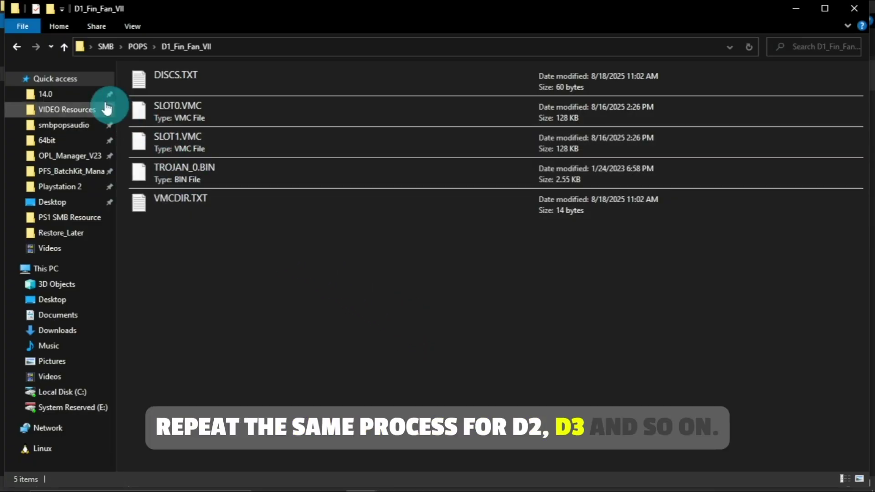
left_click(15, 48)
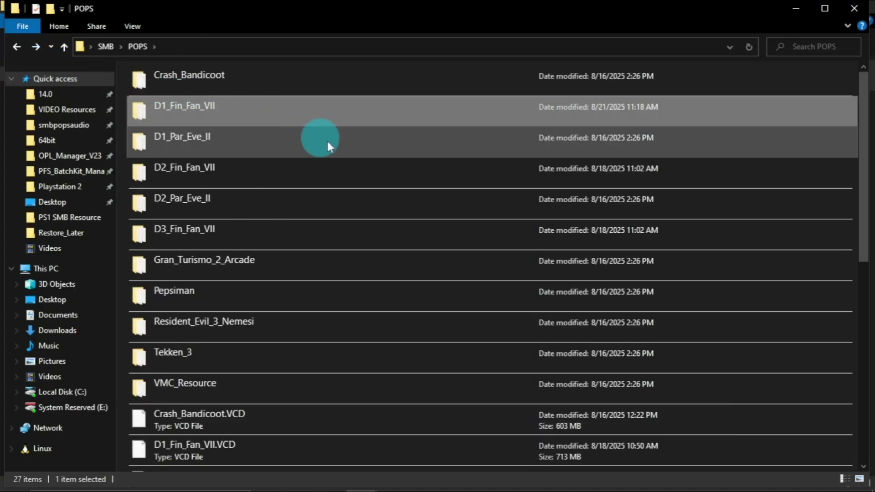
left_click(355, 173)
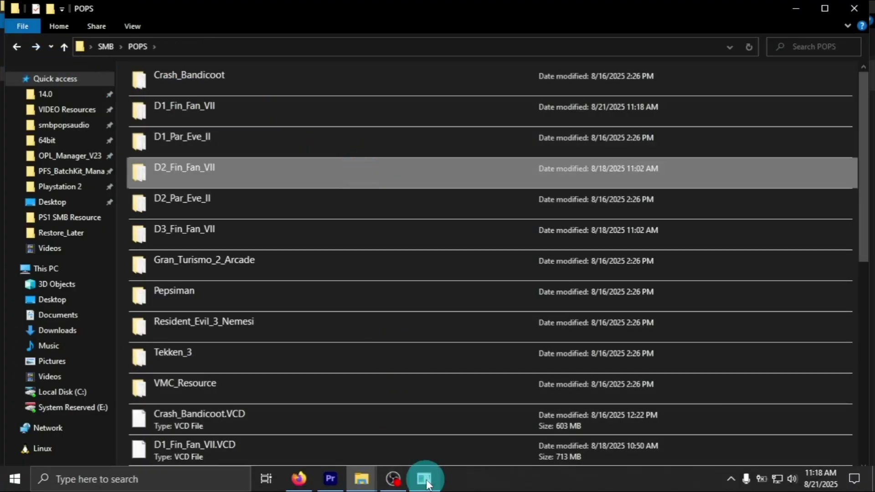
left_click(424, 483)
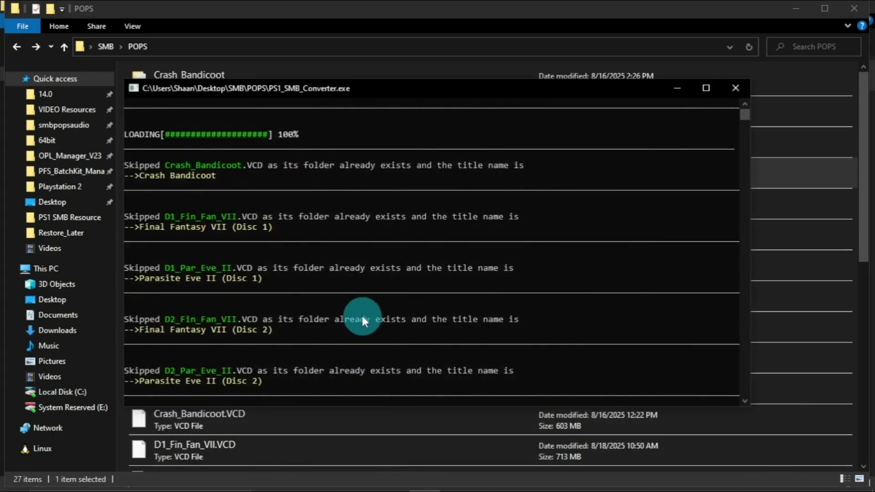
scroll(269, 332, "down", 4)
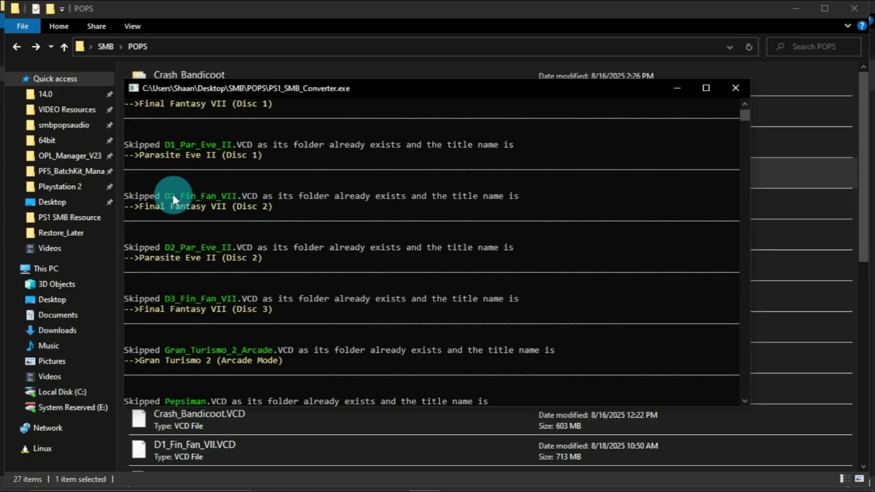
left_click(677, 89)
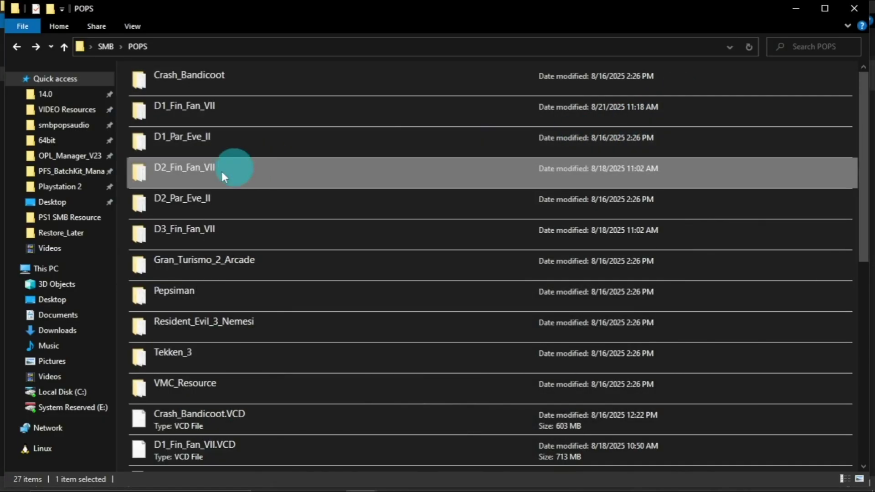
Step: Paste TROJAN_0.BIN into D2_Fin_Fan_VII, then visit D3_Fin_Fan_VII and return to POPS
double_click(282, 172)
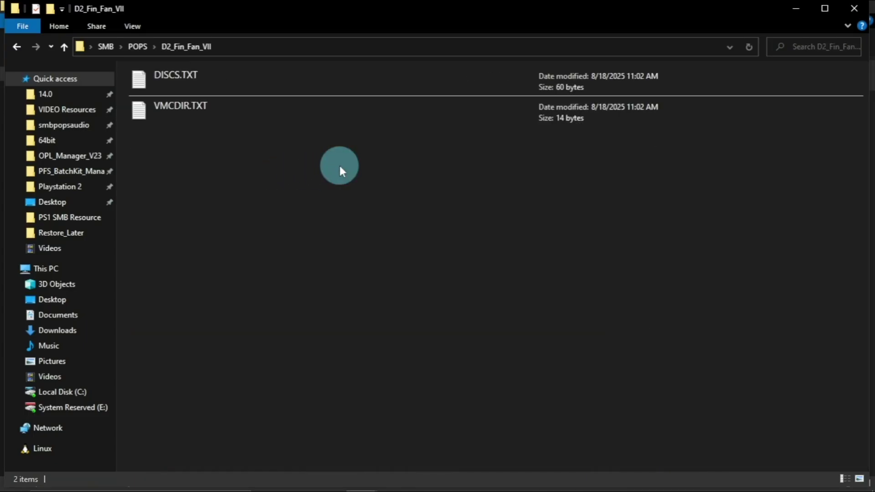
right_click(339, 167)
left_click(370, 255)
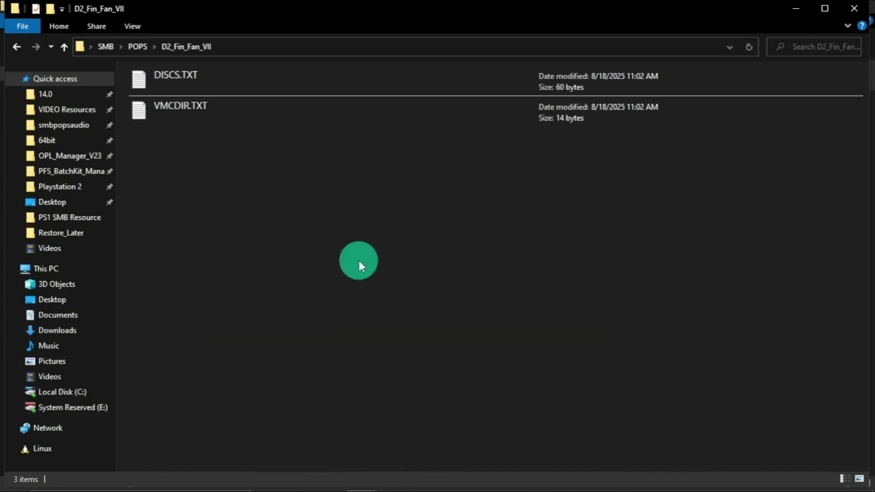
left_click(17, 50)
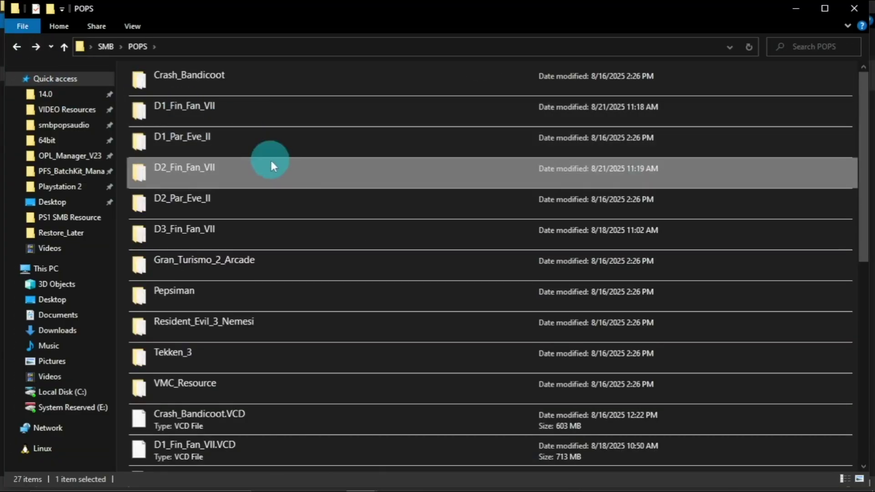
double_click(266, 237)
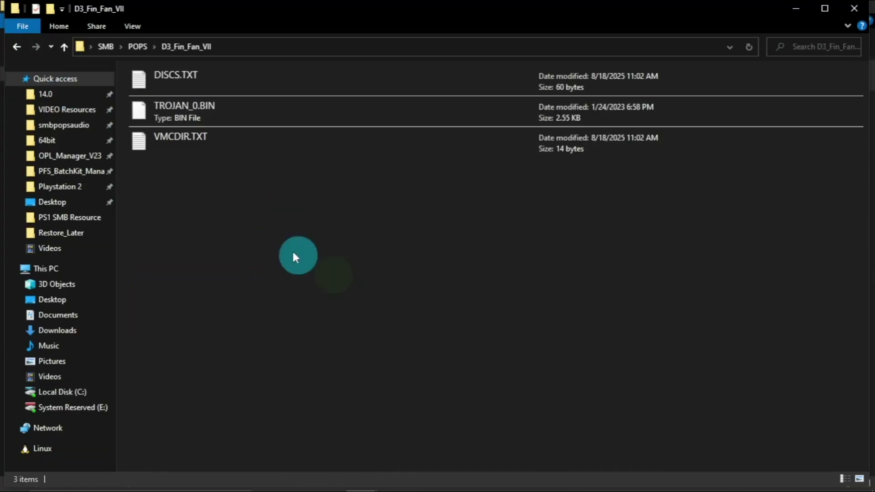
left_click(16, 47)
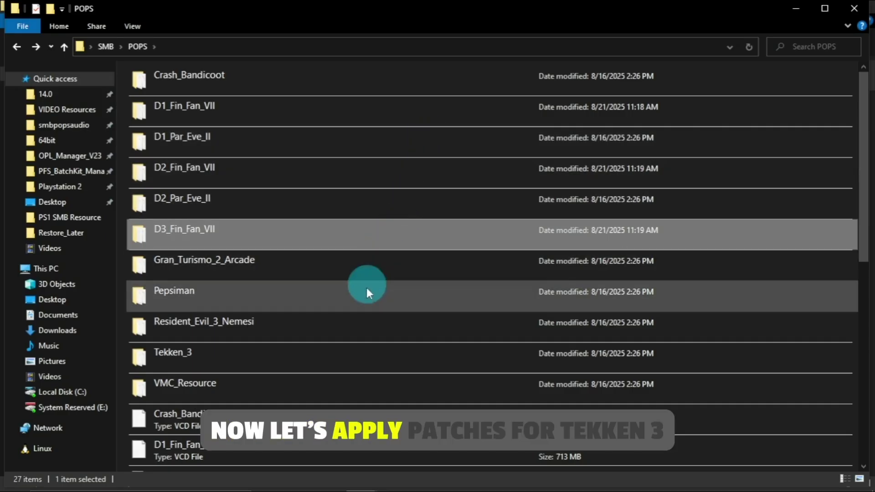
Step: Open the Tekken_3 game folder and switch to the 16-9 patch window
left_click(300, 358)
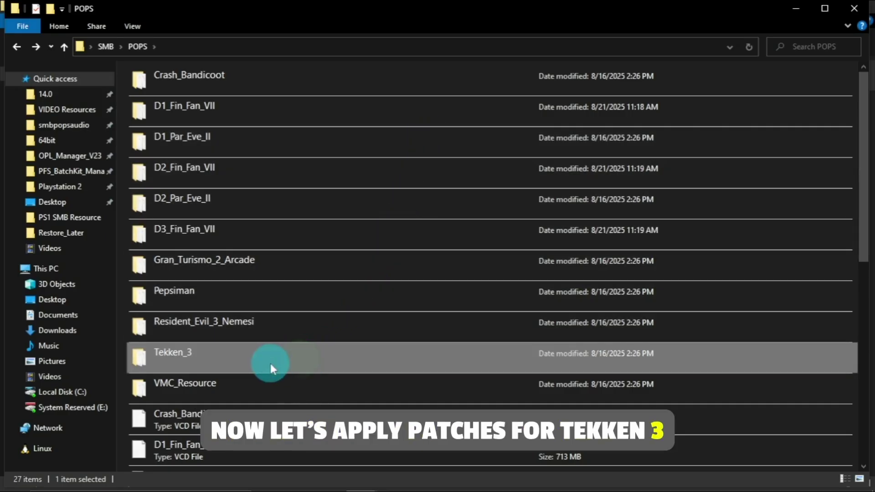
double_click(346, 358)
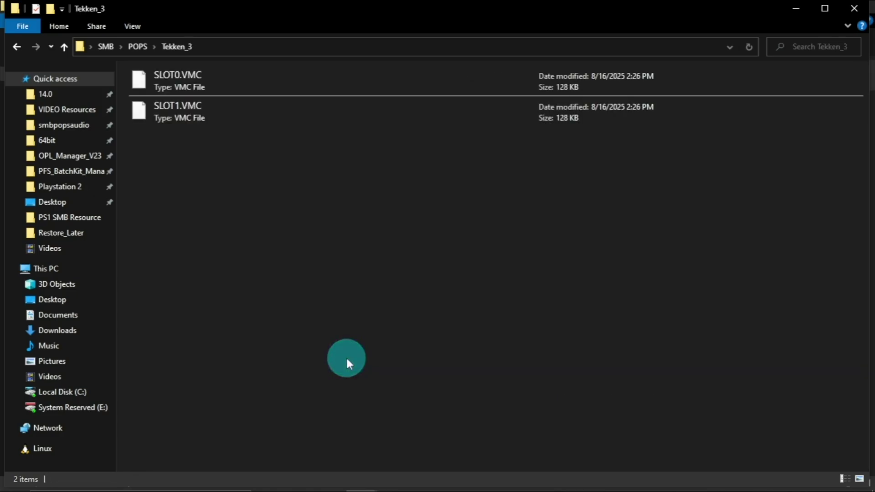
left_click(361, 478)
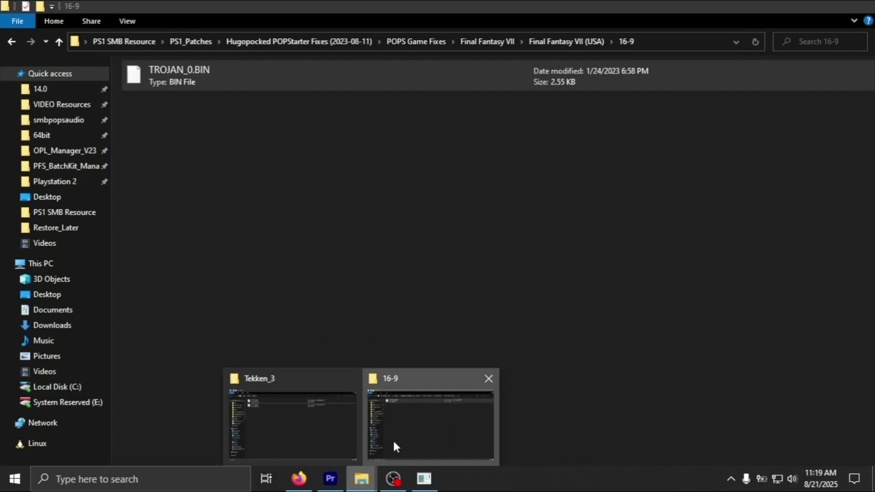
left_click(392, 441)
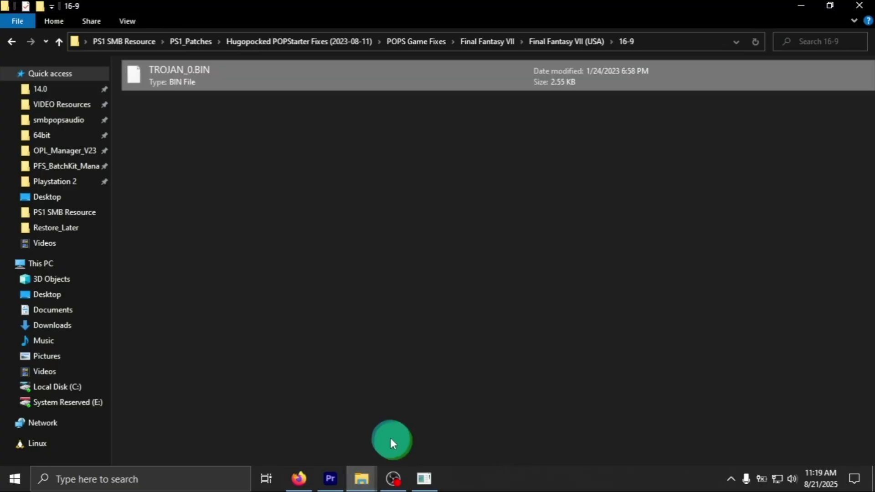
Step: Go back to the POPS Game Fixes list and scroll down to Tekken 3_(ALL VER)
left_click(17, 43)
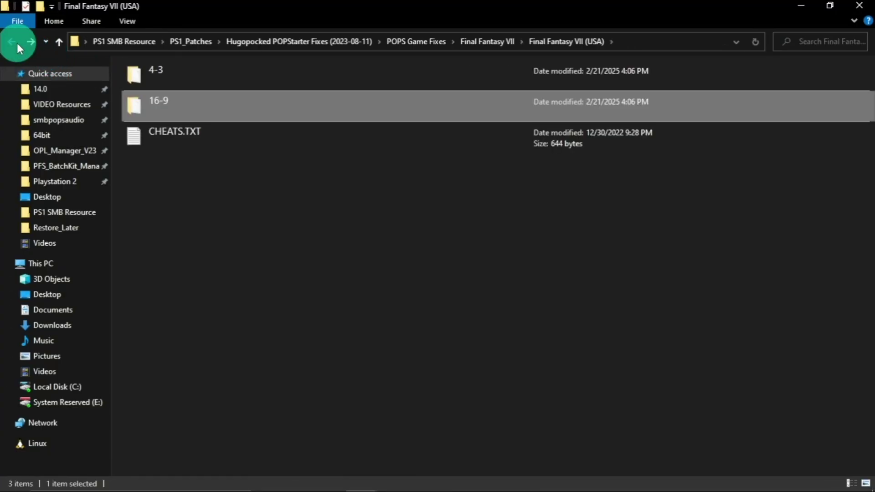
left_click(18, 43)
left_click(17, 43)
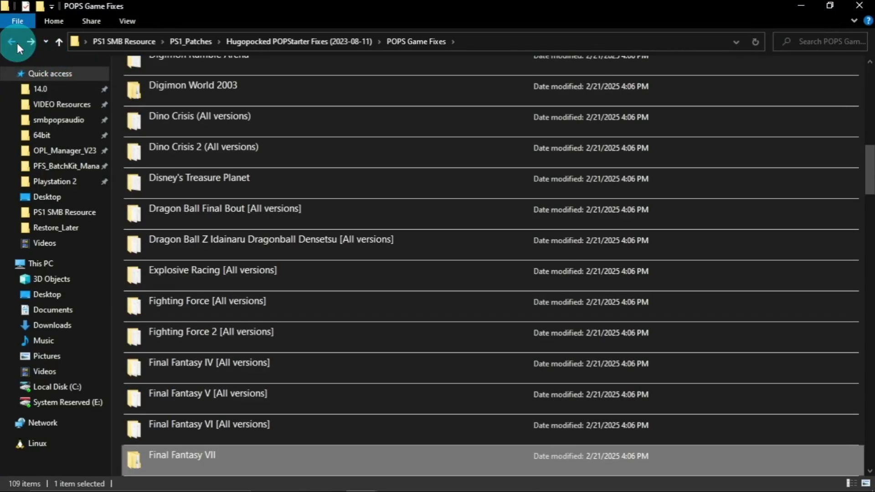
scroll(486, 130, "down", 4)
scroll(486, 129, "down", 13)
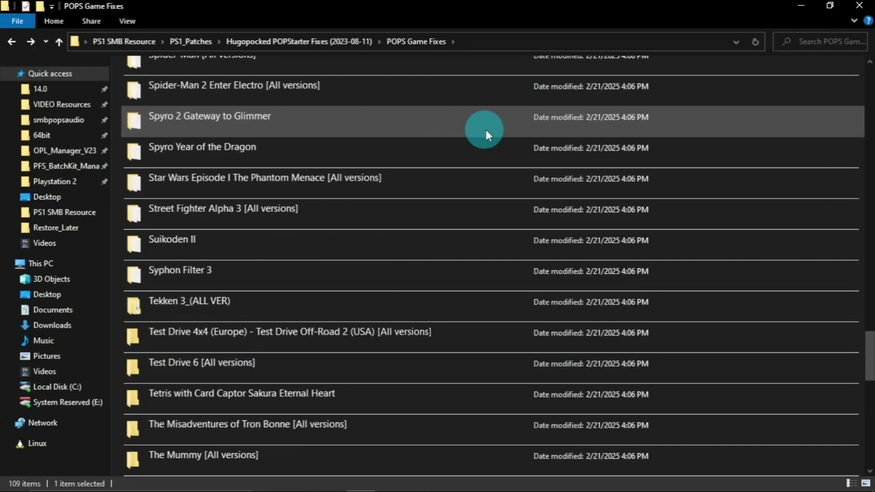
scroll(484, 130, "down", 1)
Step: Open Tekken 3_(ALL VER) and copy its five PATCH and TROJAN BIN files
double_click(412, 206)
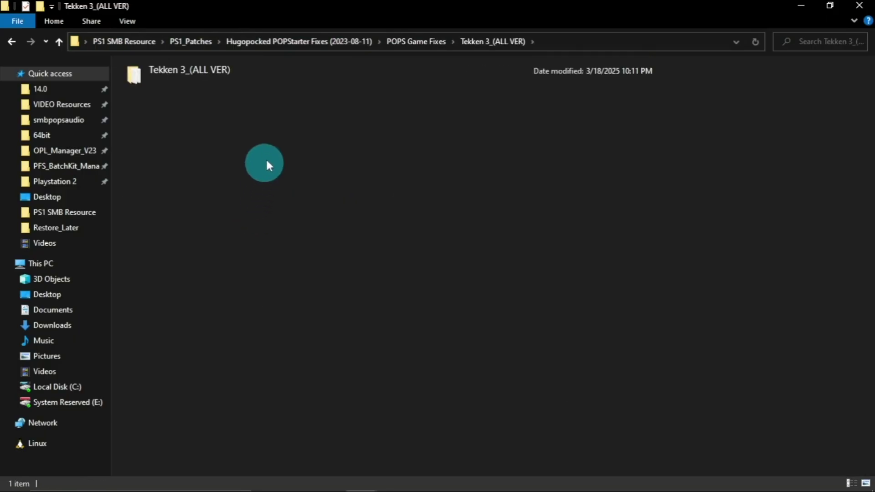
double_click(316, 77)
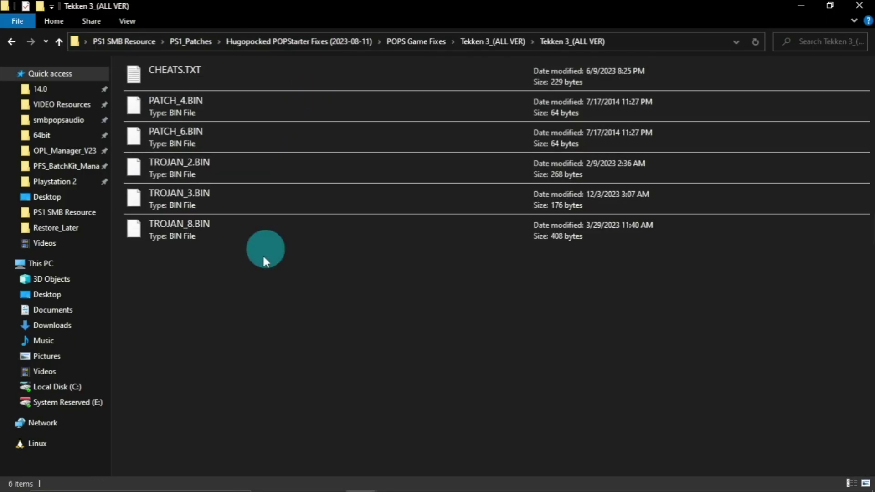
left_click_drag(266, 268, 384, 109)
right_click(384, 108)
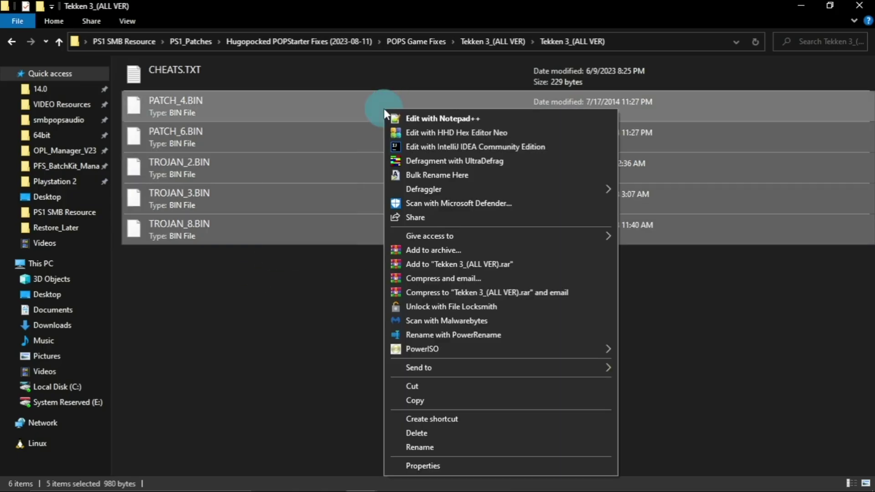
left_click(410, 400)
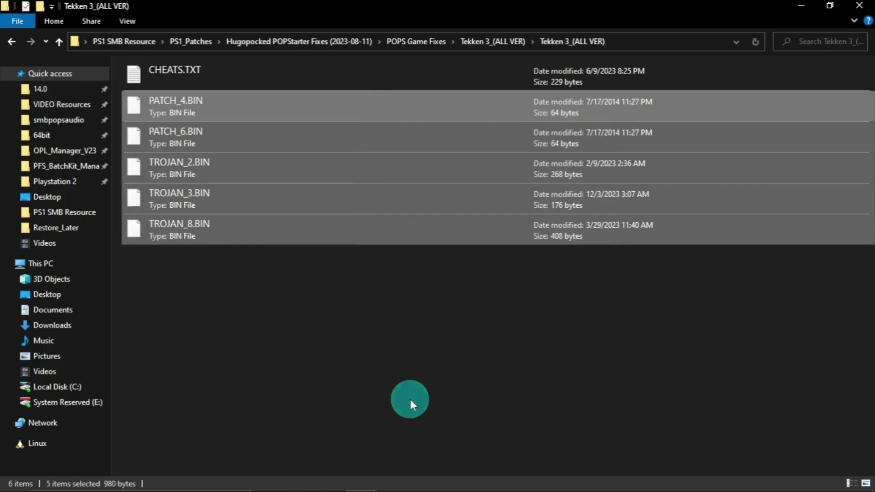
Step: Paste the five BIN files into the SMB POPS Tekken_3 folder and close the window
mouse_move(372, 487)
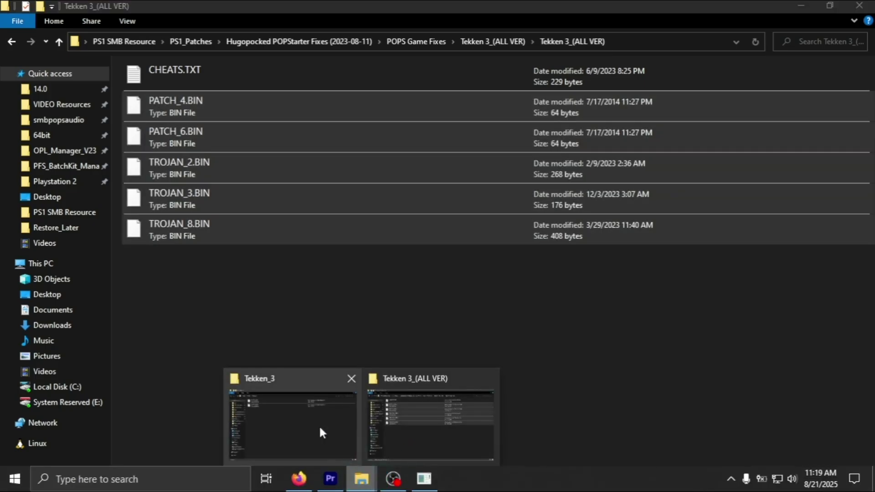
left_click(319, 424)
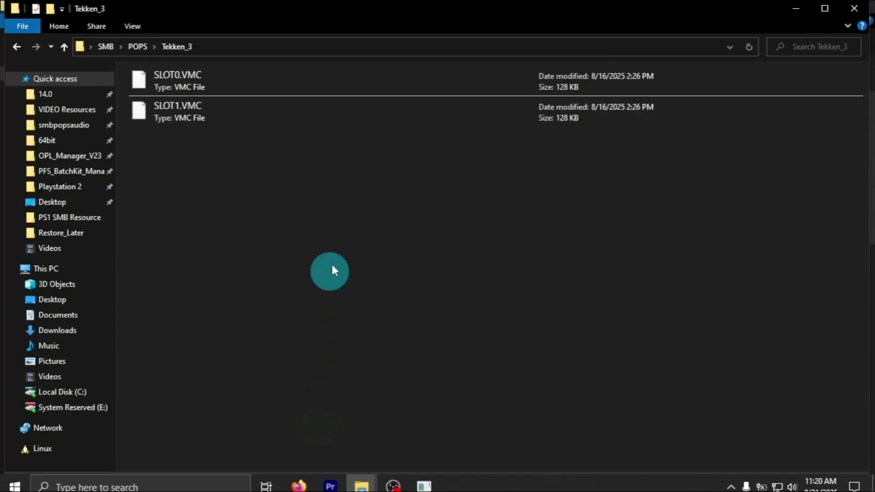
right_click(355, 146)
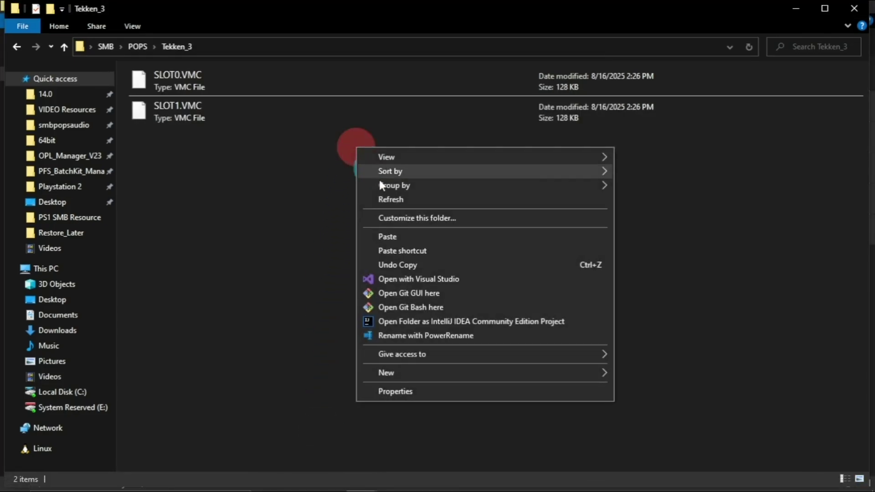
left_click(388, 237)
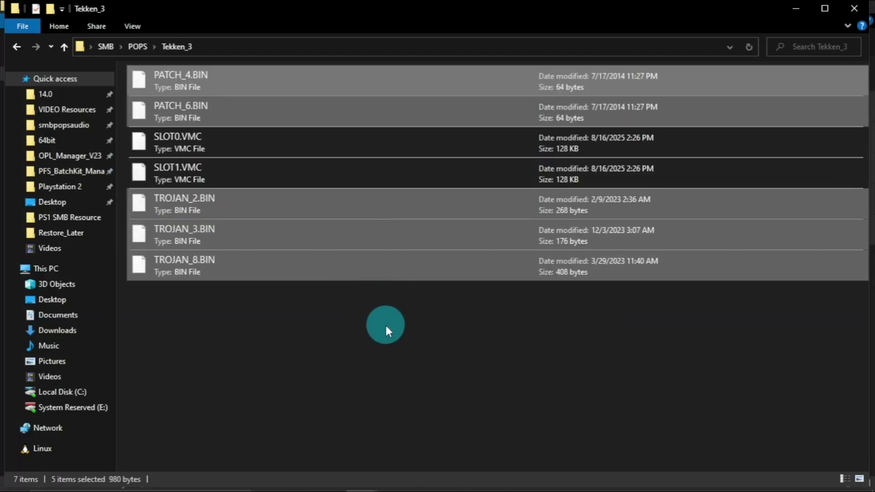
left_click(385, 325)
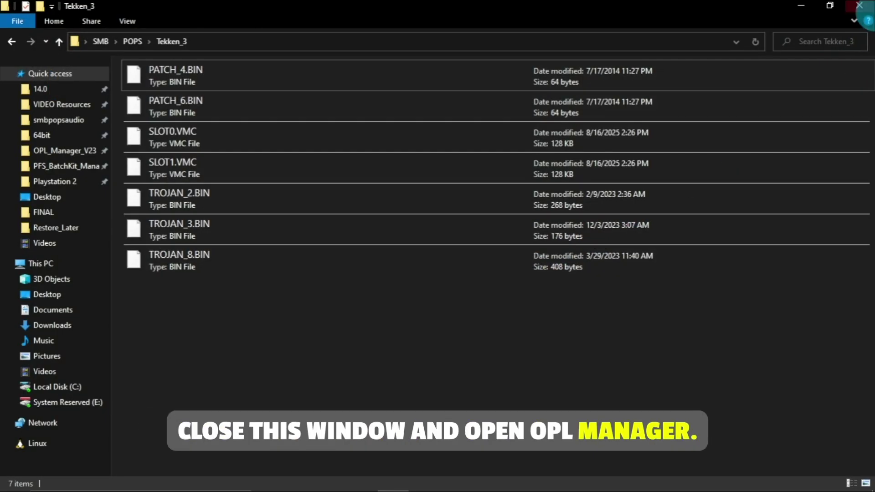
left_click(859, 5)
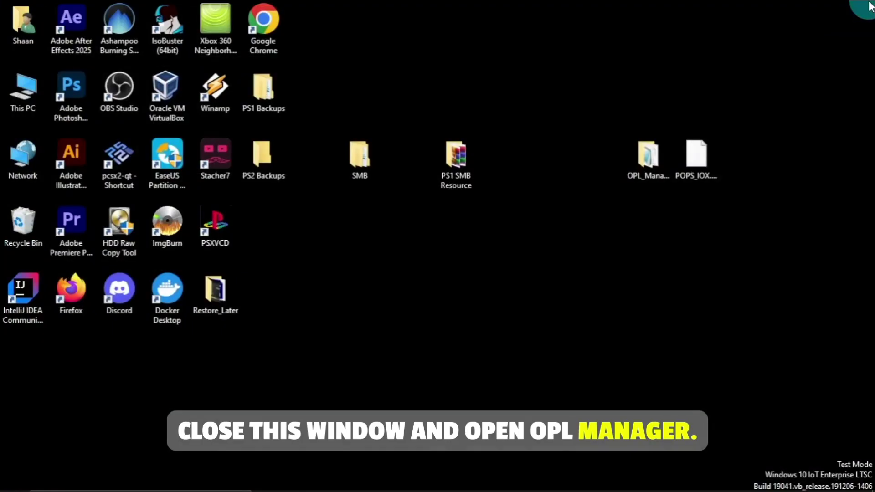
Step: Launch OPL_Manager.exe from the OPL_Manager_V24 folder
double_click(642, 171)
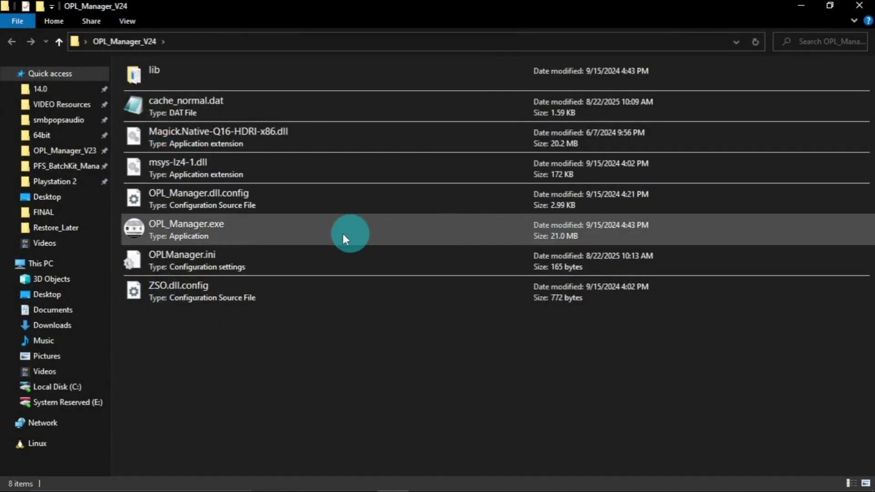
left_click(244, 230)
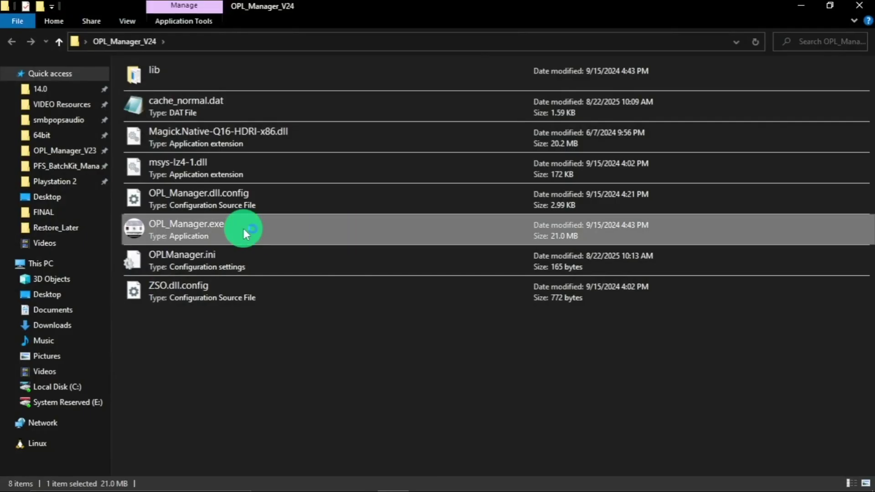
double_click(243, 229)
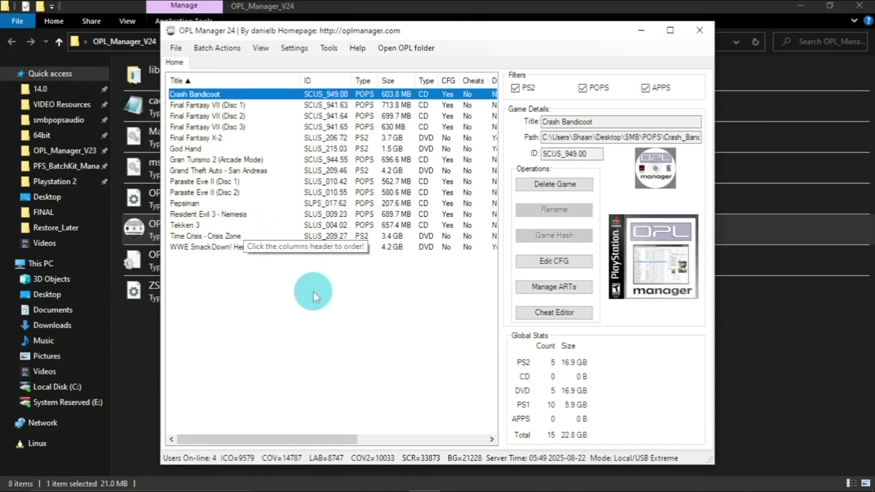
Step: Batch-download all art types, including logos, backgrounds and screenshots, then close OPL Manager
left_click(240, 49)
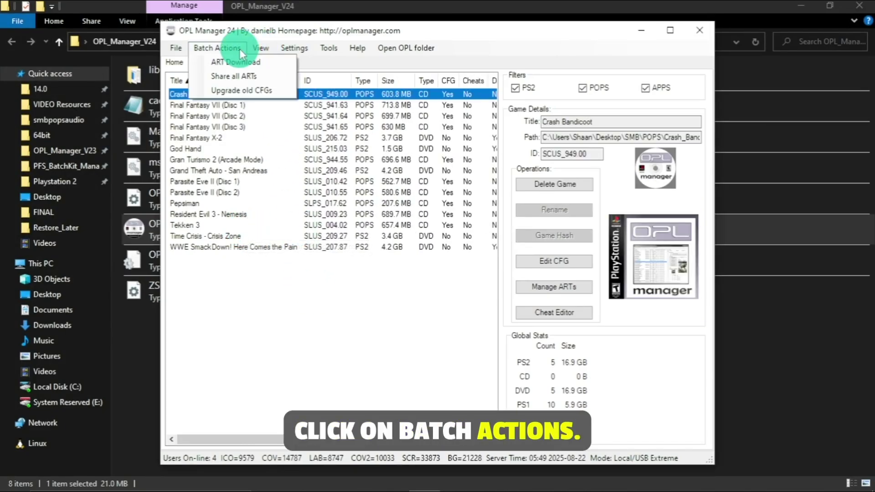
left_click(239, 65)
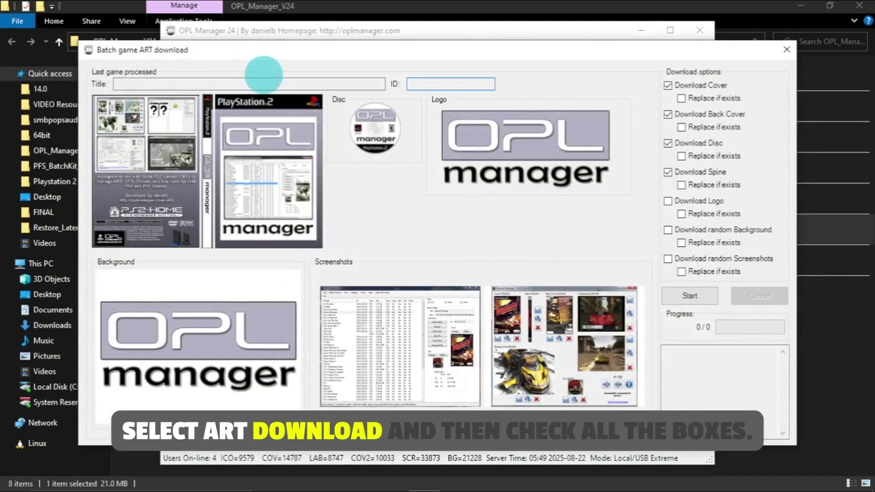
left_click(668, 201)
left_click(668, 230)
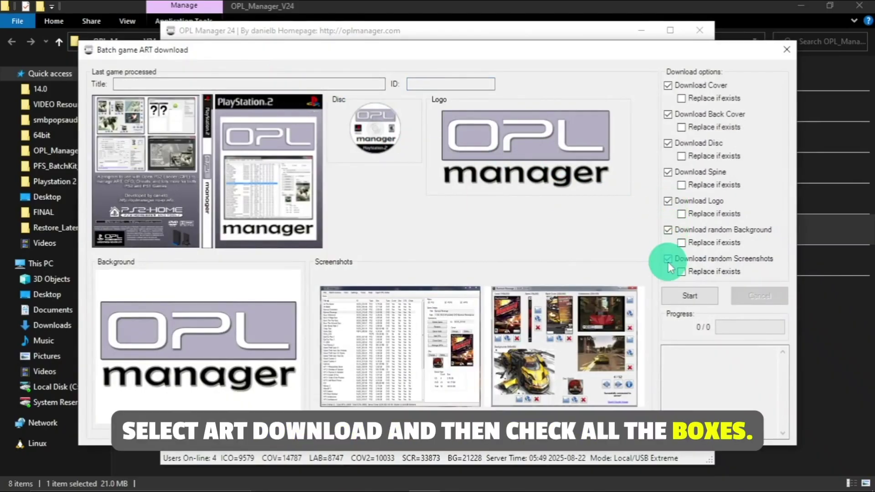
left_click(671, 293)
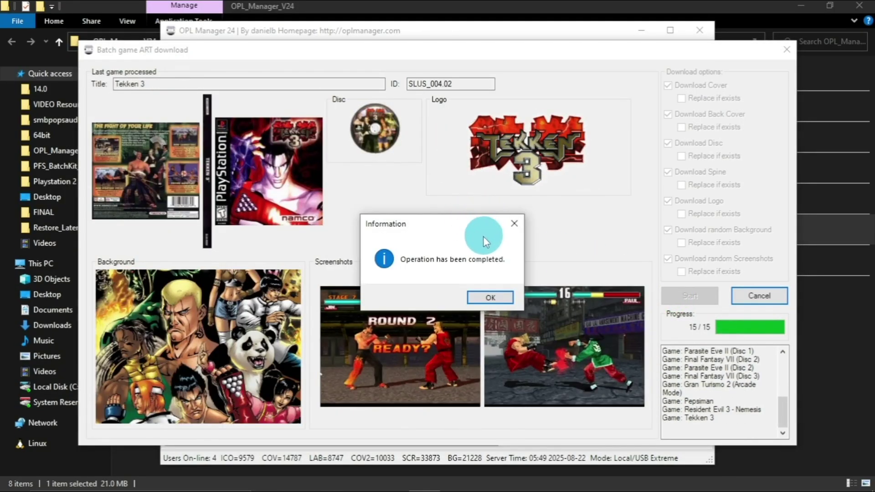
left_click(474, 297)
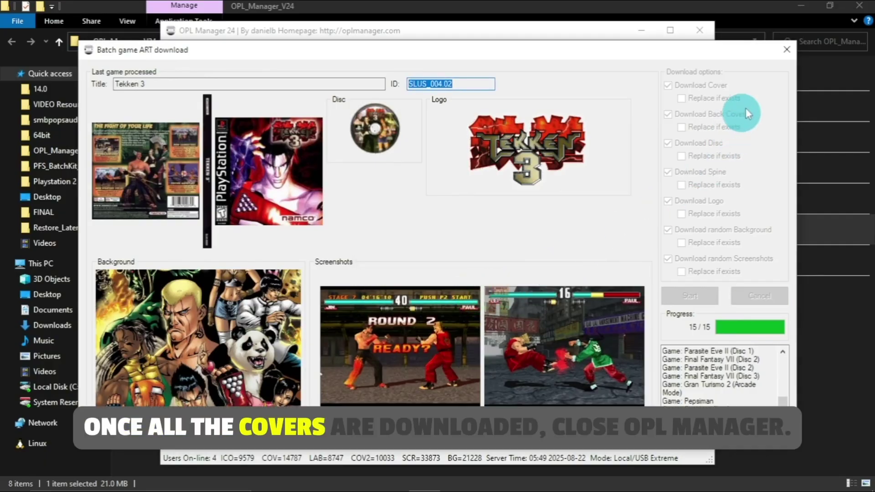
left_click(787, 49)
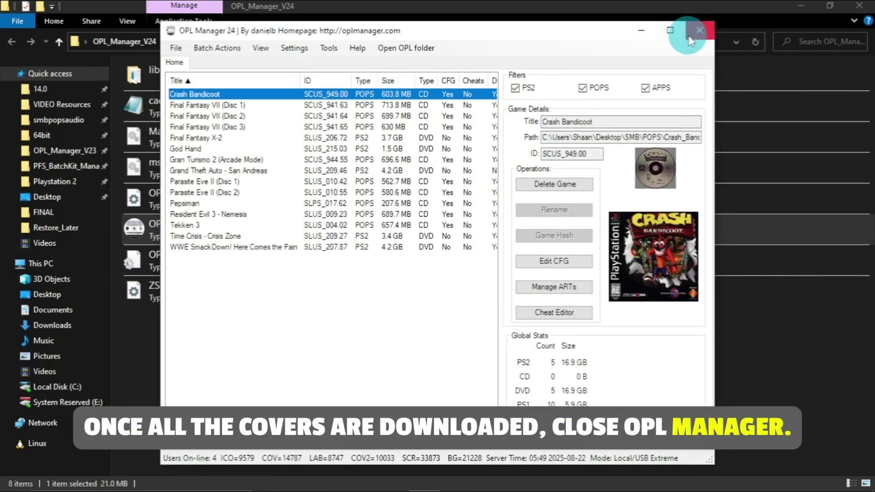
left_click(699, 30)
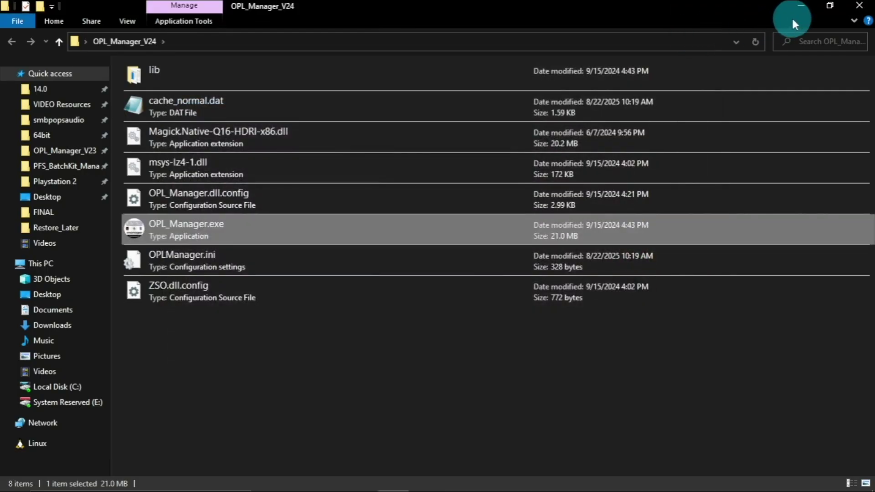
Step: Close the OPL_Manager_V24 window and open the SMB folder
left_click(850, 6)
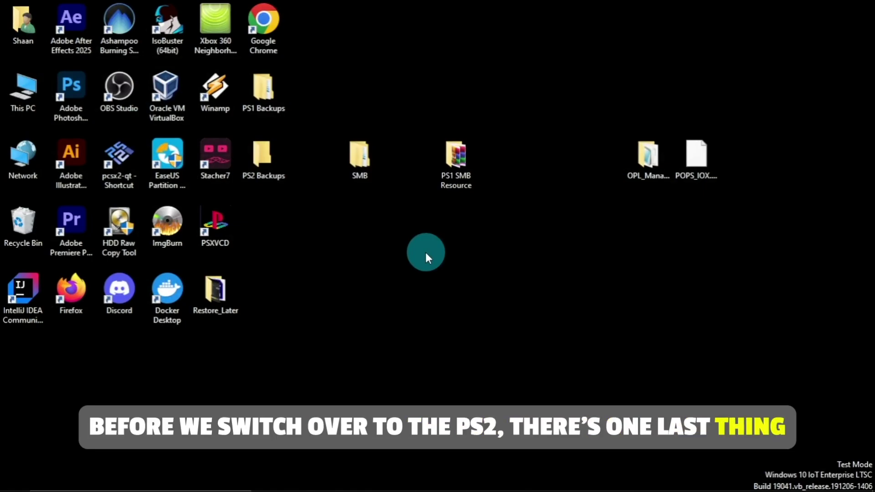
double_click(364, 163)
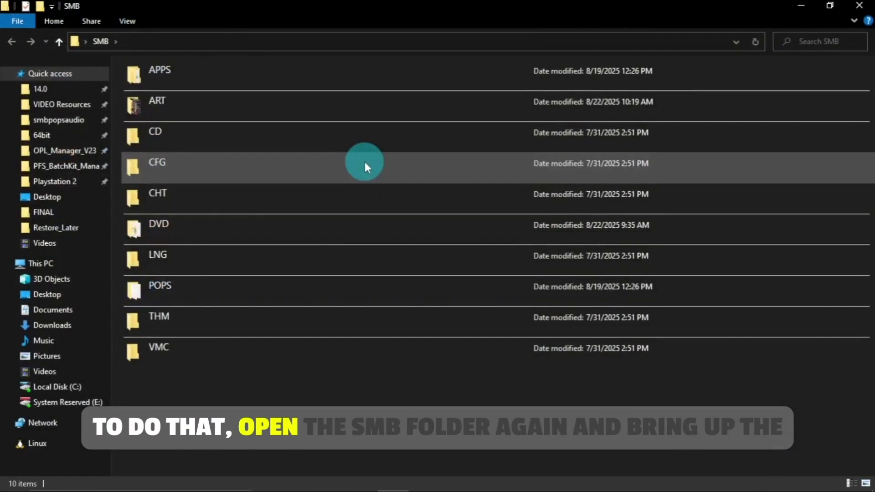
left_click(364, 162)
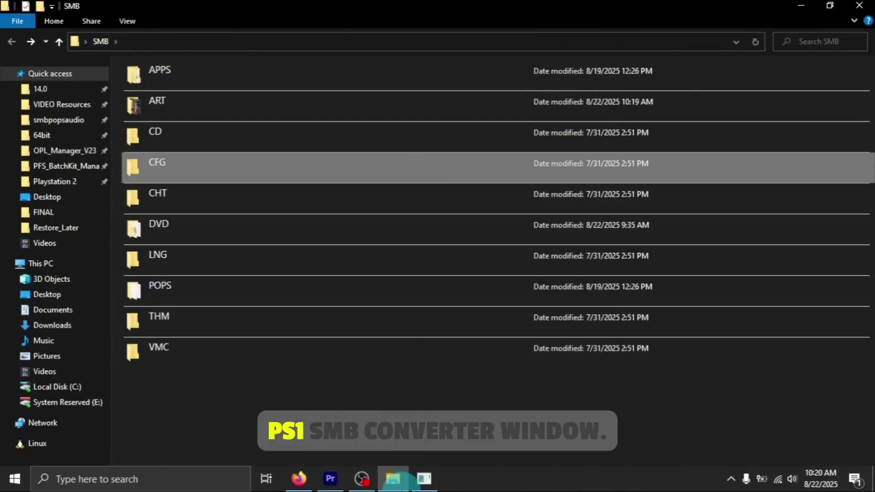
Step: Select and copy the Crash_Bandicoot name from the PS1_SMB_Converter console log
left_click(424, 485)
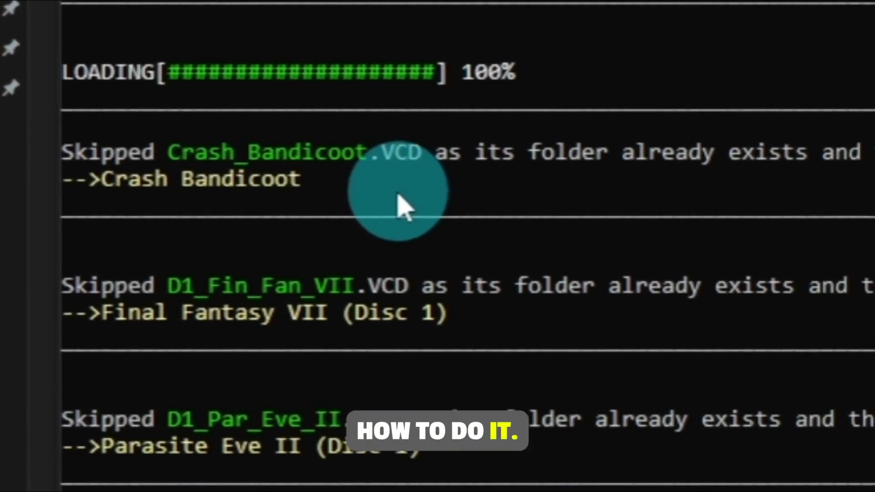
left_click(379, 144)
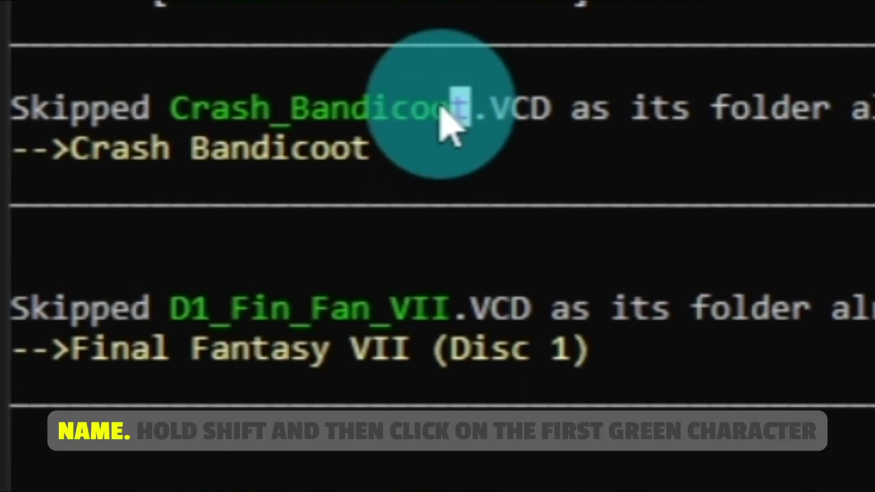
left_click(191, 117, "shift")
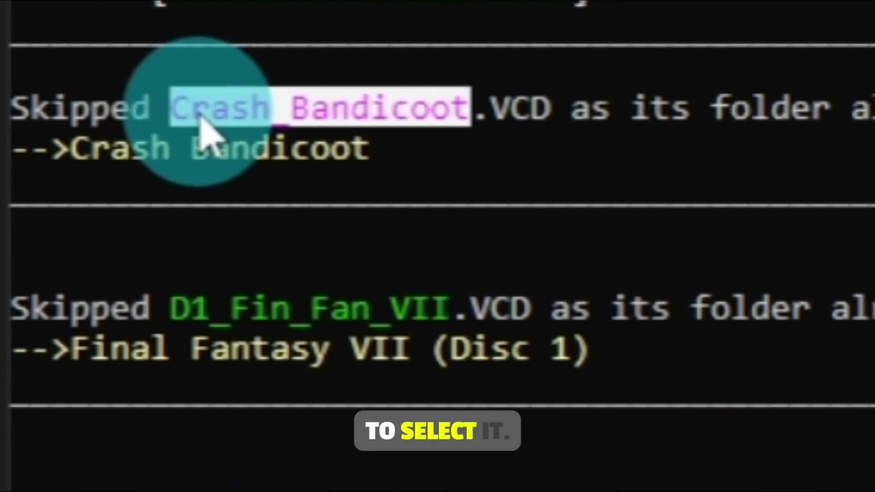
key("ctrl+c")
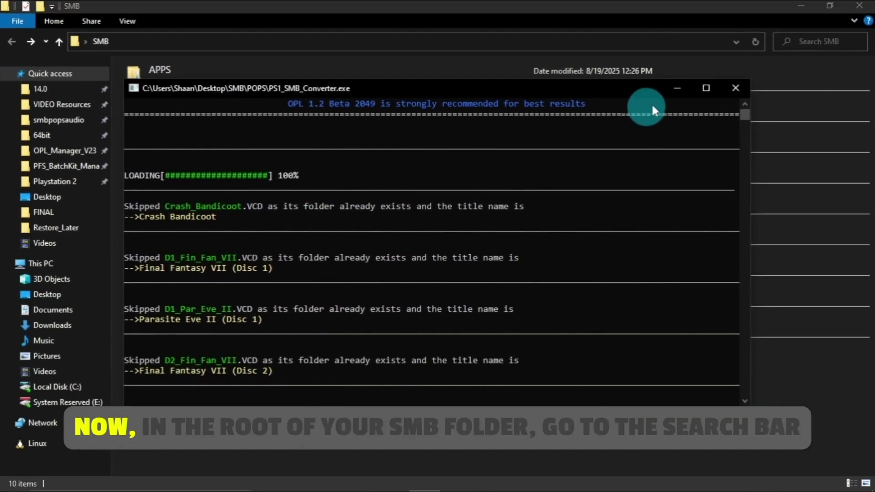
Step: Search the SMB folder for "Crash_Bandicoot" by pasting the copied name into the search box
left_click(676, 89)
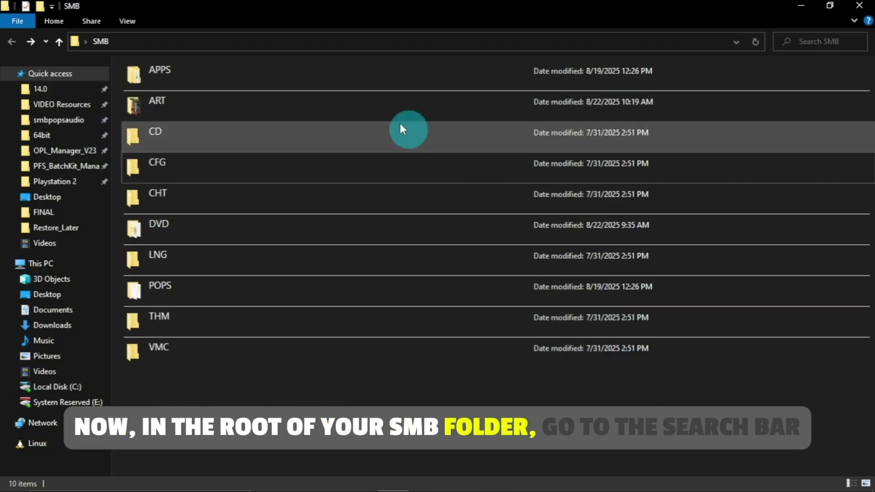
left_click(318, 42)
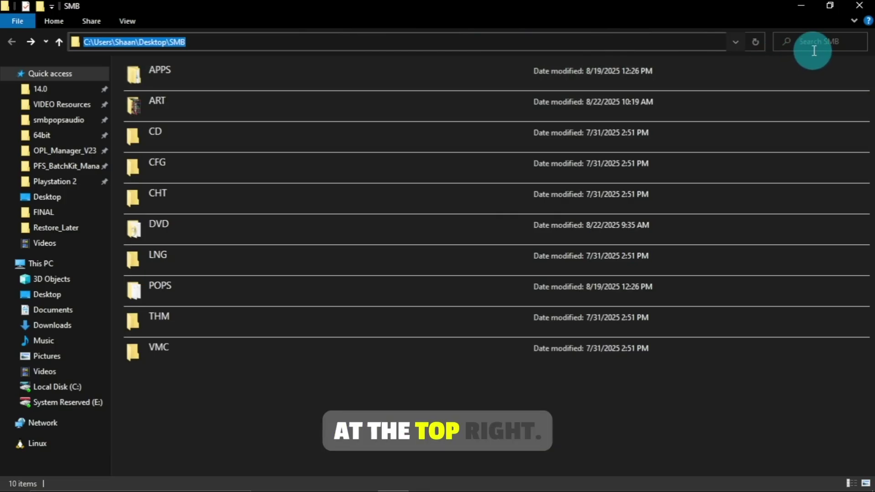
left_click(814, 50)
type("\"\"")
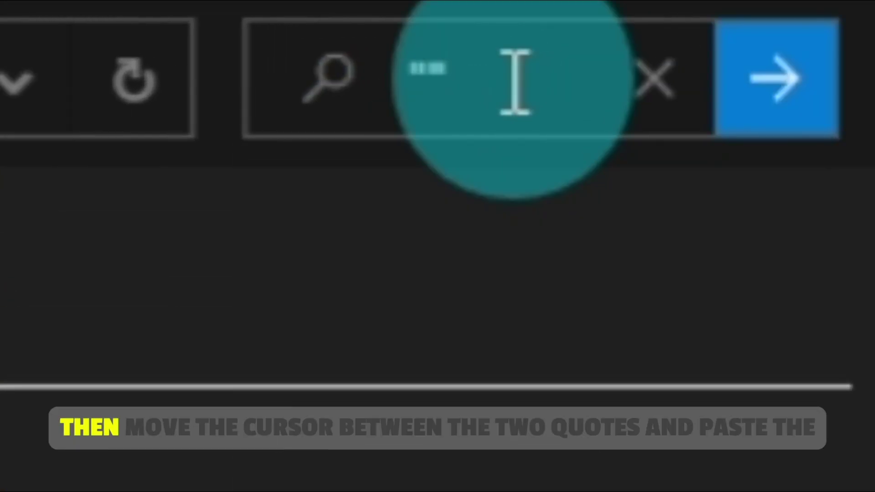
key("Left")
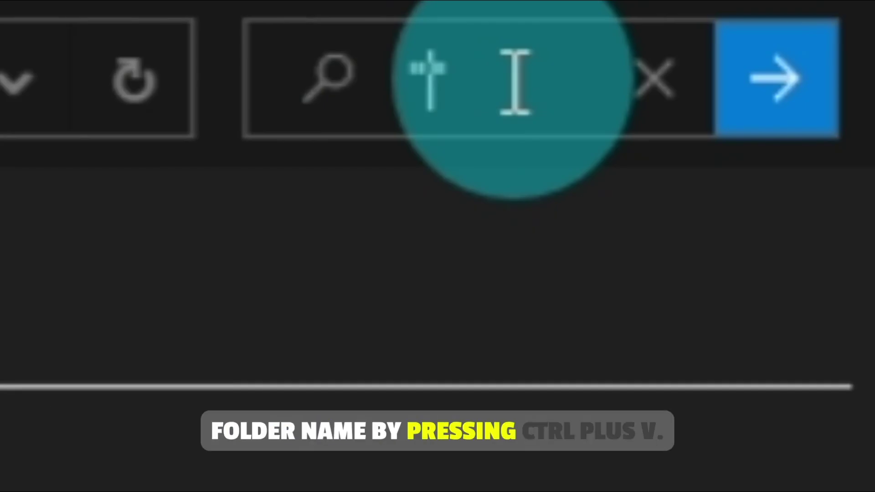
key("ctrl+v")
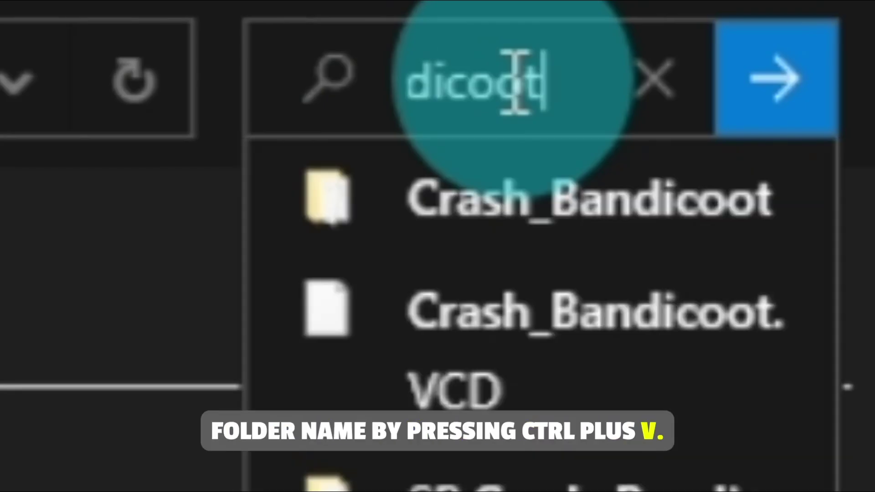
left_click(751, 50)
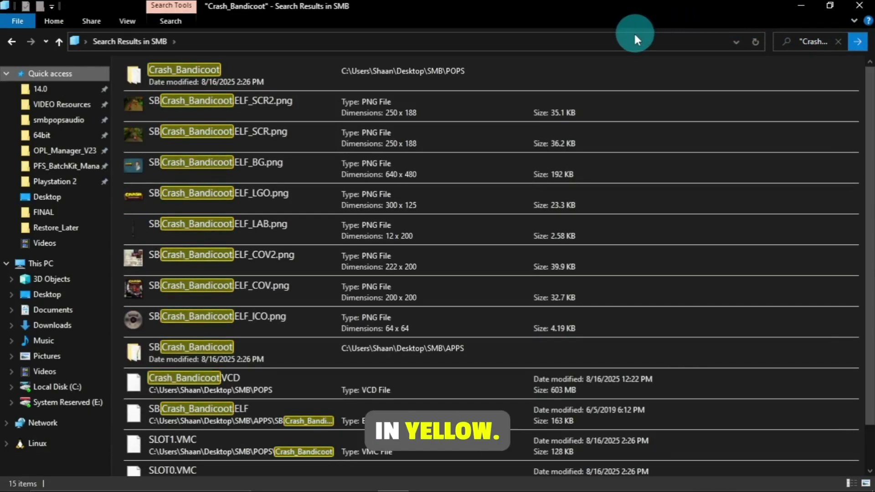
Step: Select all 15 Crash_Bandicoot results, delete them, and skip the missing items like title.cfg
left_click(438, 85)
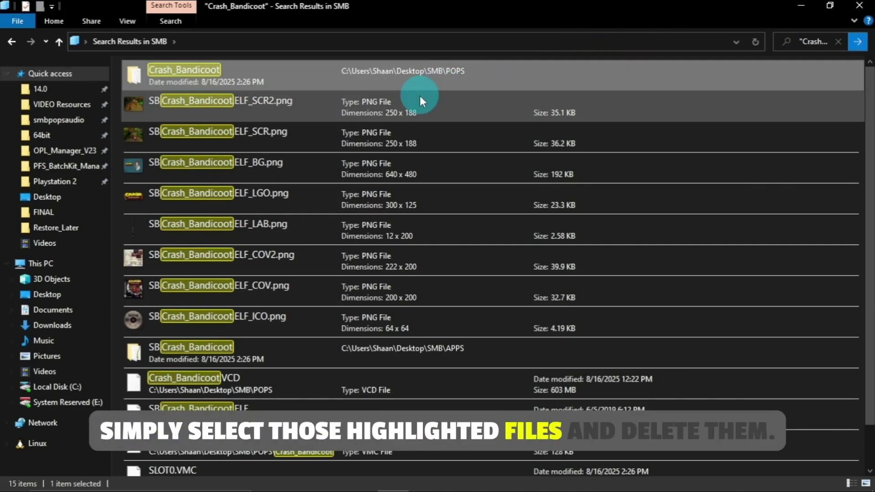
scroll(373, 287, "down", 1)
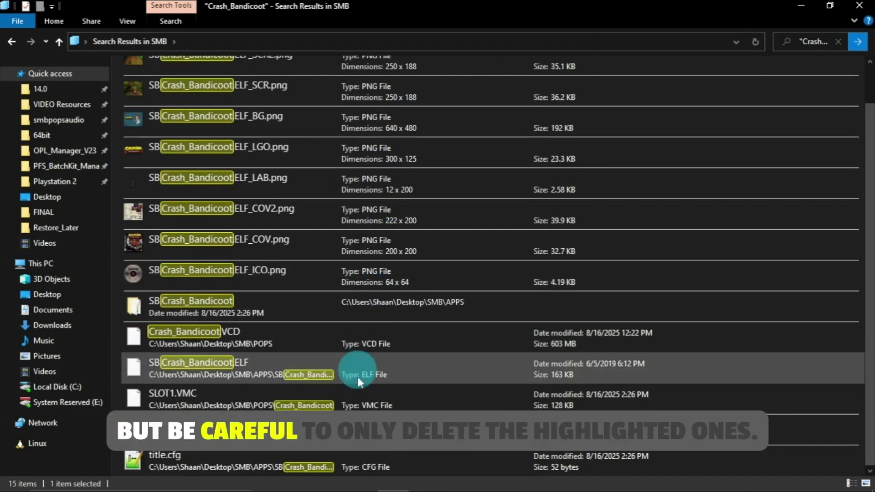
left_click(318, 465, "shift")
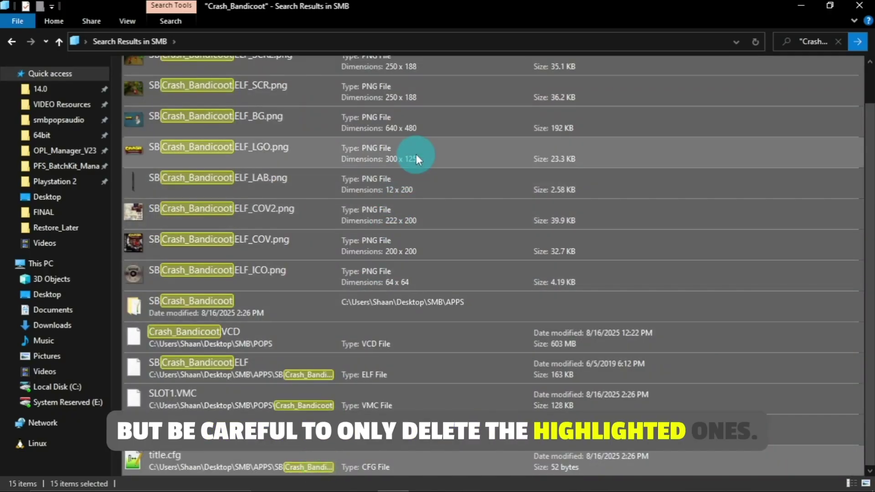
right_click(415, 154)
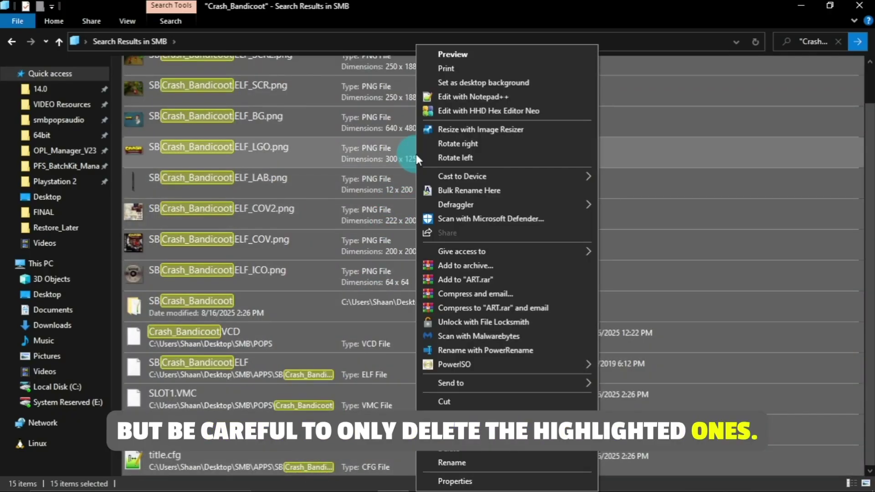
left_click(479, 450)
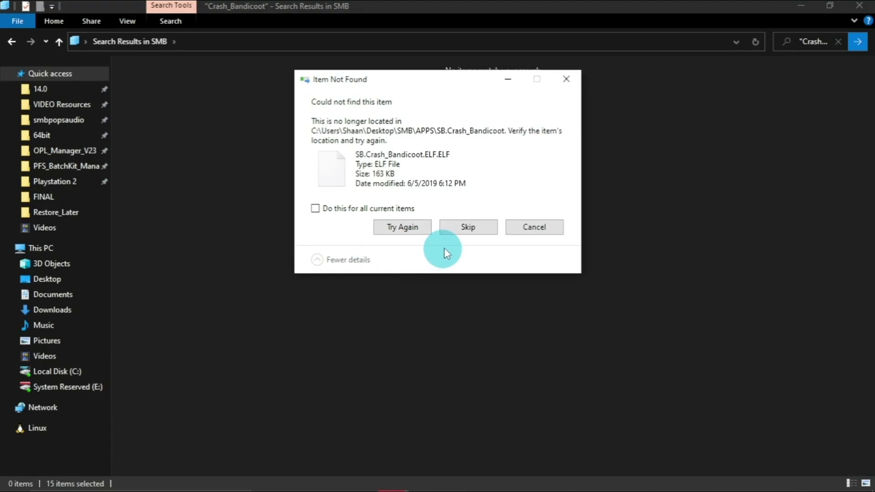
left_click(467, 227)
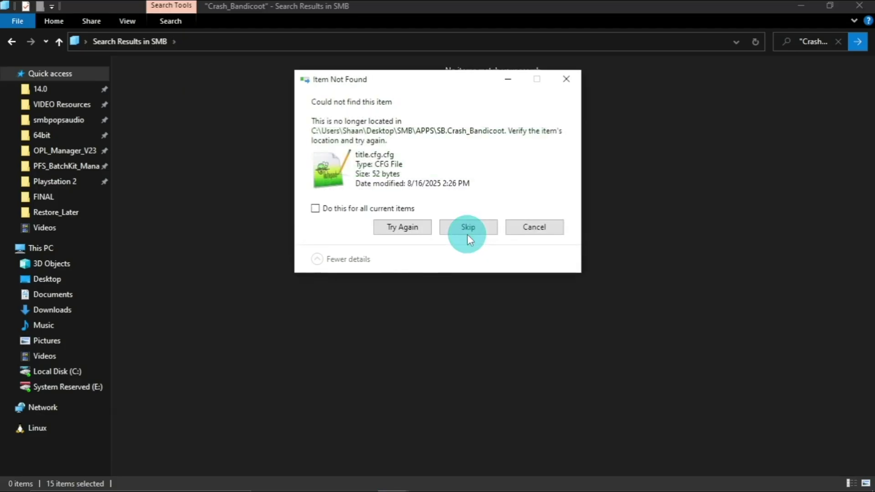
left_click(467, 234)
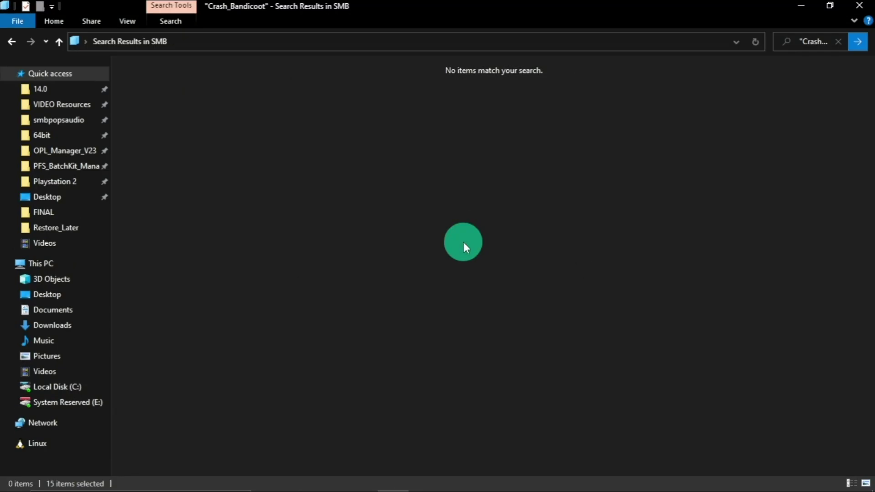
Step: Close the SMB window and open PS1 SMB Resource > COPY IN PS2 MEMORY CARD ROOT
left_click(12, 40)
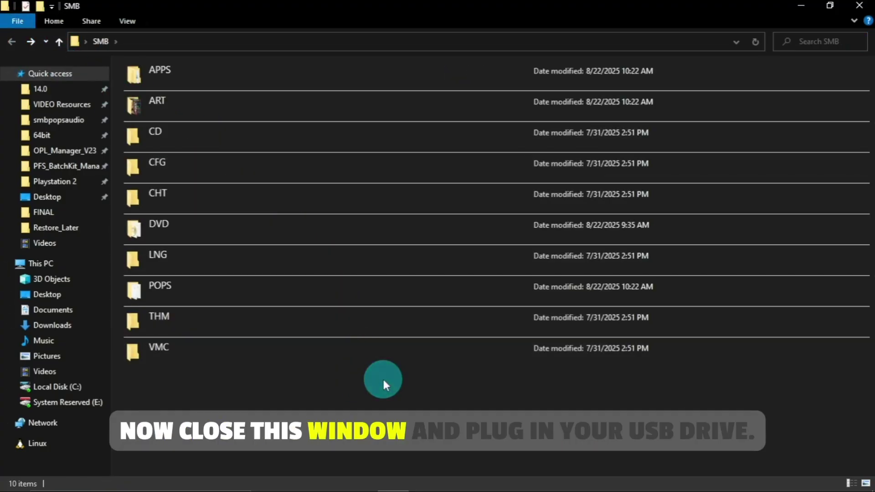
left_click(859, 5)
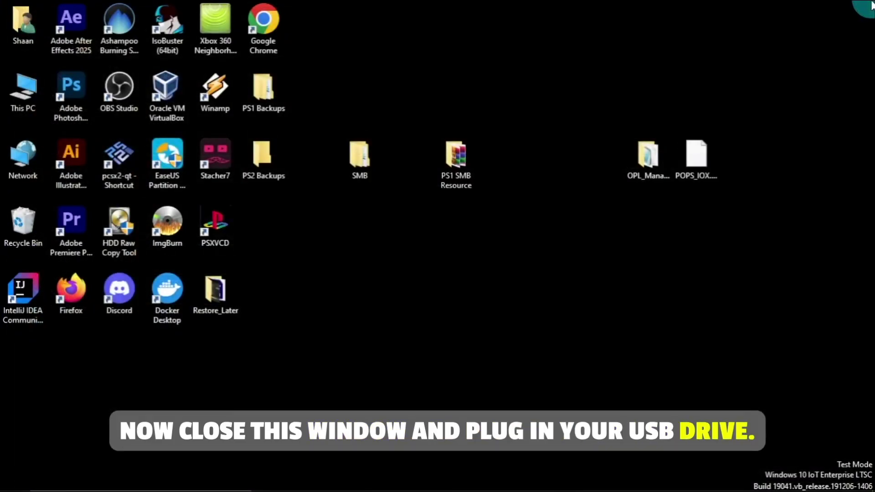
left_click(455, 161)
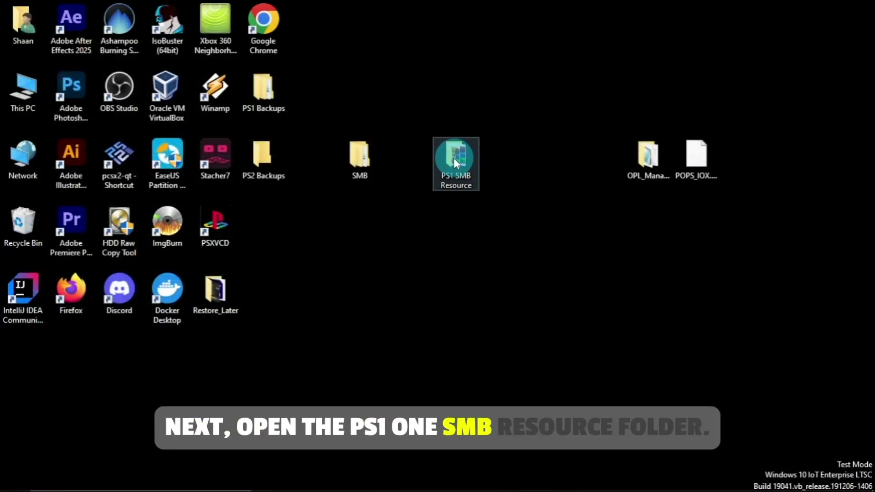
double_click(454, 160)
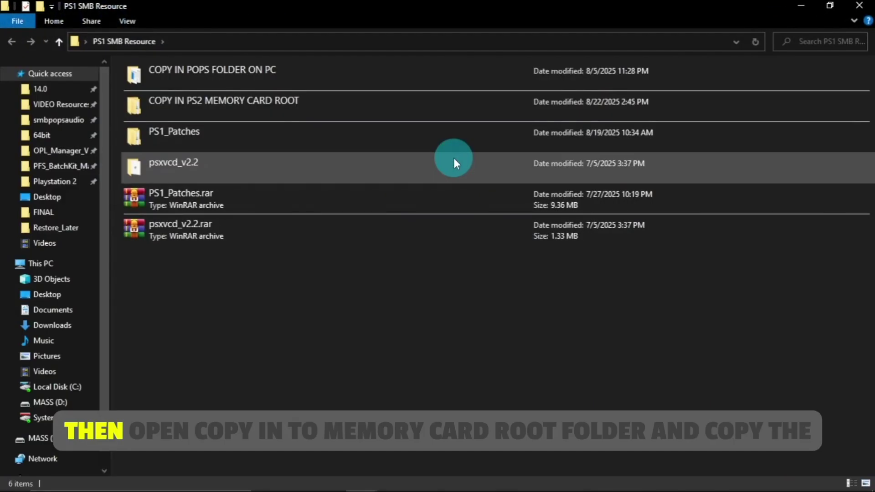
left_click(427, 116)
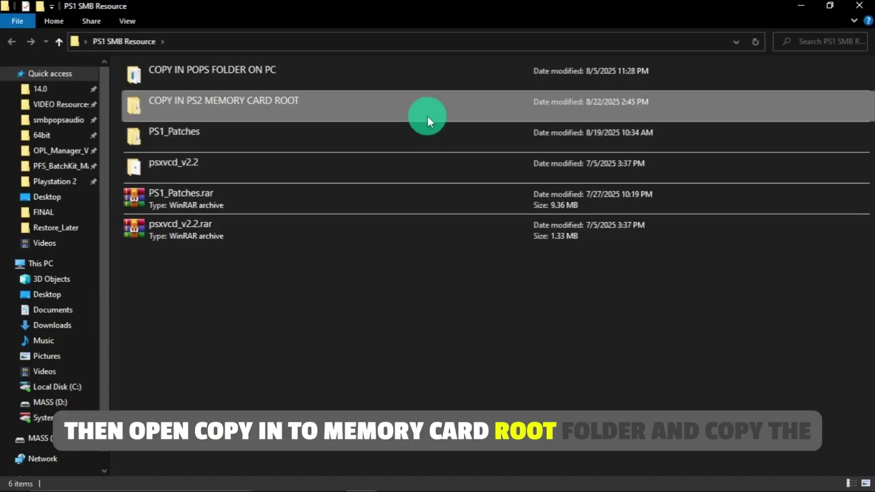
double_click(427, 116)
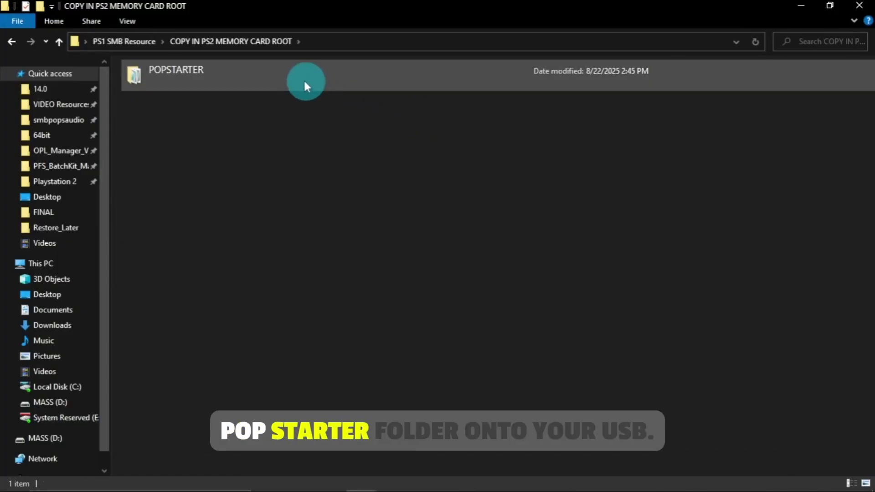
Step: Copy the POPSTARTER folder and paste it onto the empty MASS (D:) USB drive
left_click(304, 72)
right_click(310, 72)
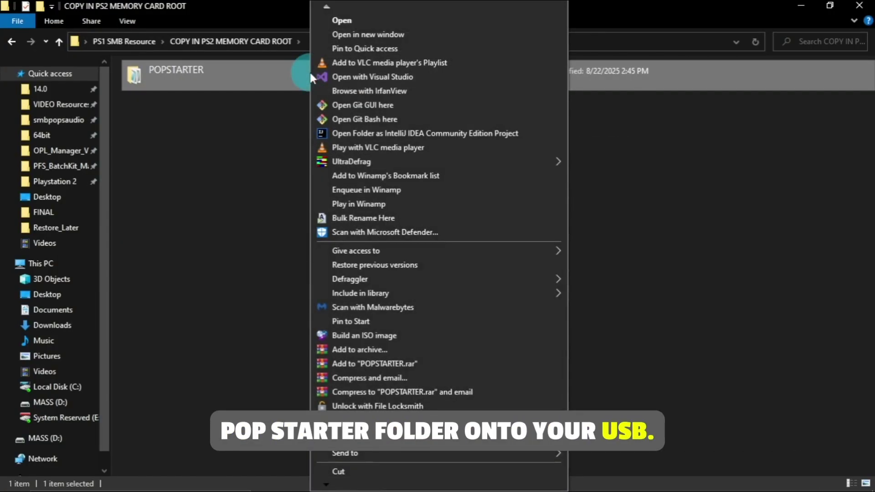
left_click(327, 485)
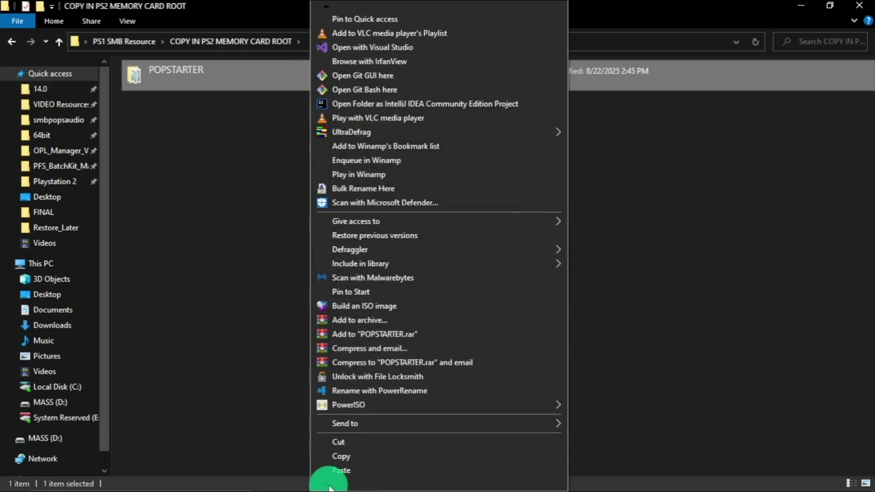
left_click(340, 456)
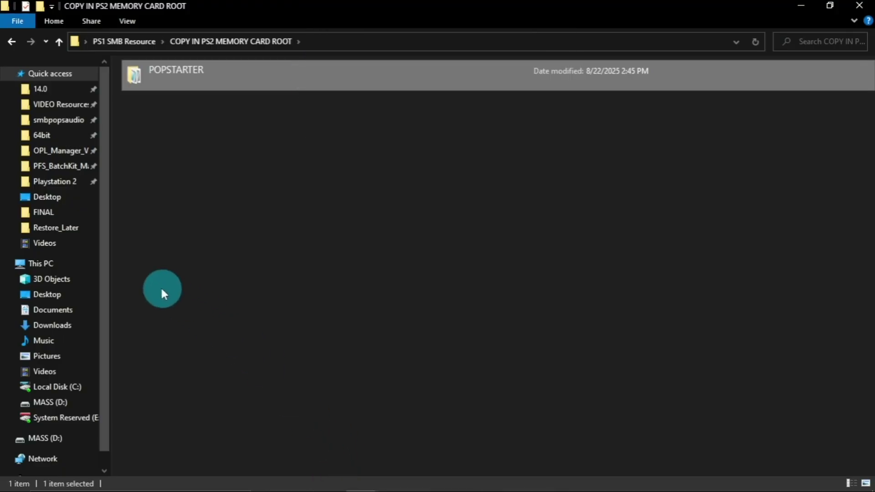
left_click(70, 264)
double_click(363, 196)
right_click(376, 96)
left_click(415, 186)
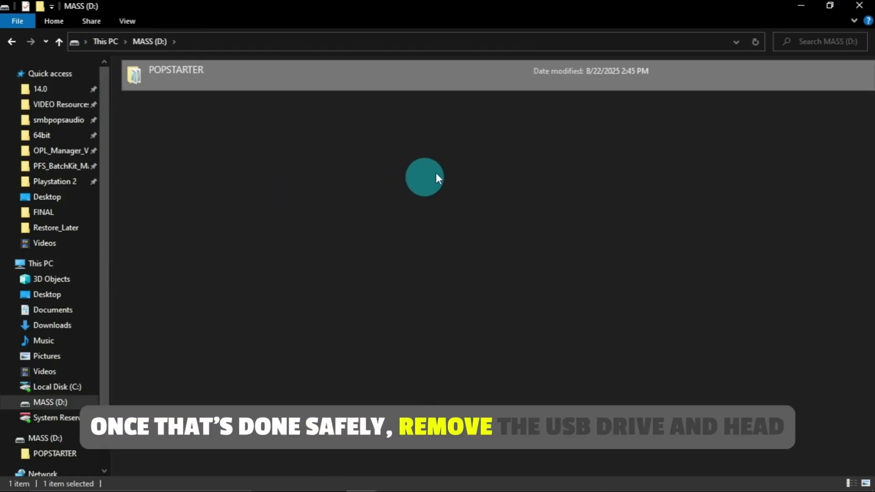
Step: Close the MASS (D:) window and choose Eject USB Flash Drive from the tray
left_click(859, 7)
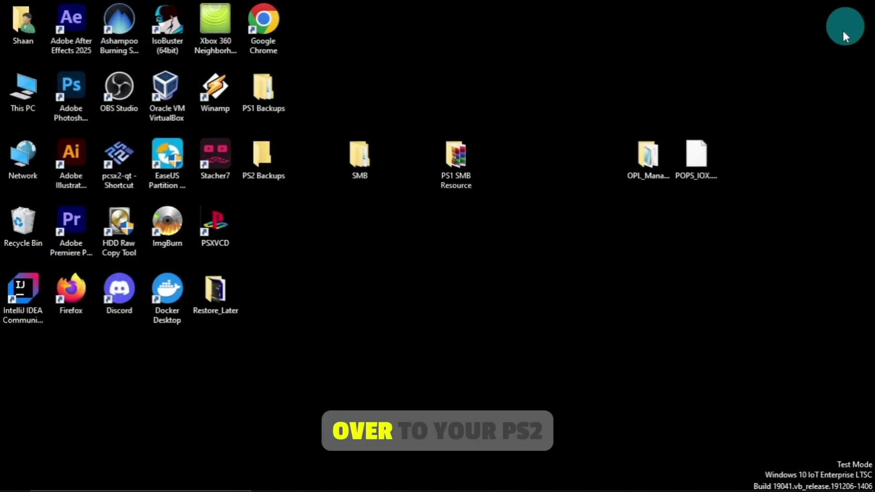
mouse_move(778, 484)
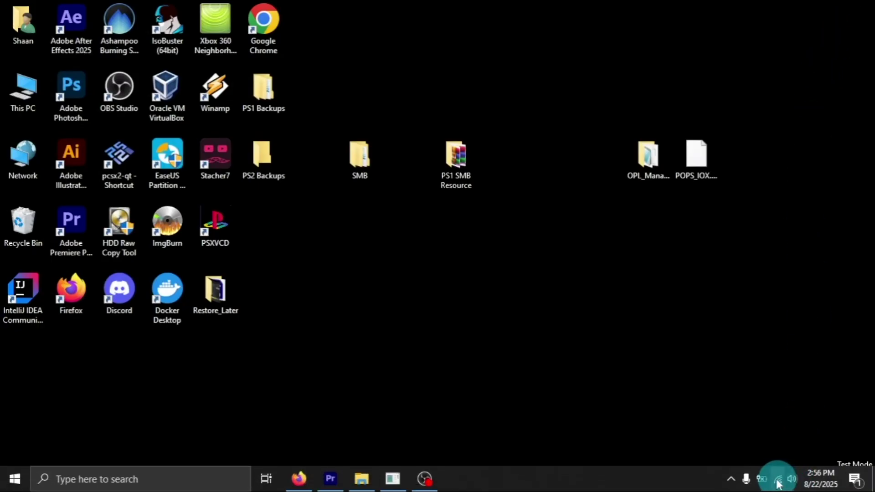
left_click(729, 478)
left_click(737, 377)
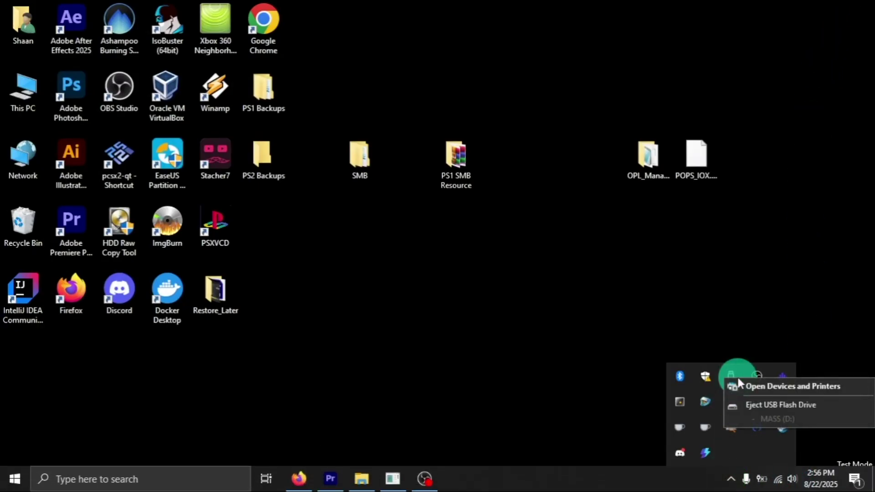
left_click(745, 398)
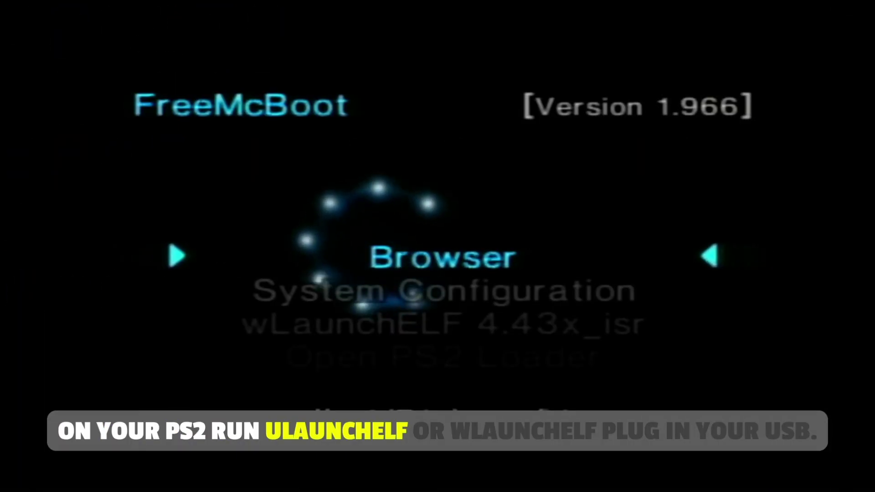
Step: Launch wLaunchELF and copy the POPSTARTER folder from the USB mass storage device
key("Down")
key("Down")
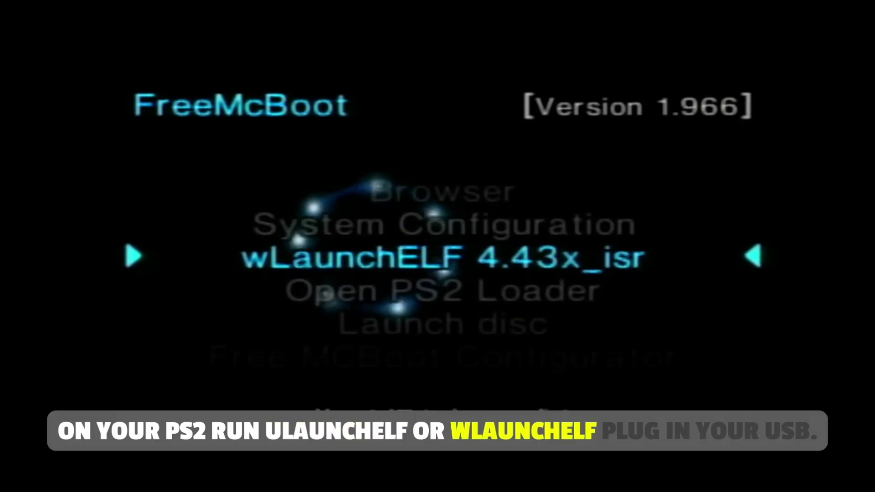
key("Return")
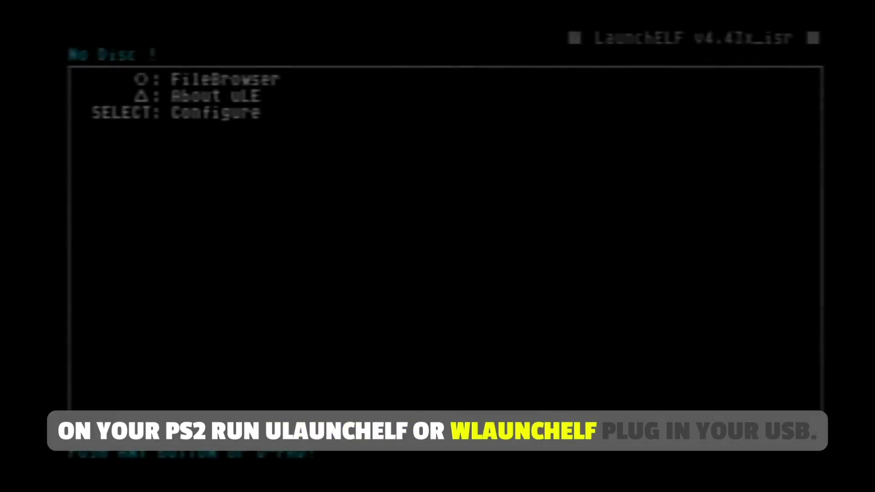
key("Return")
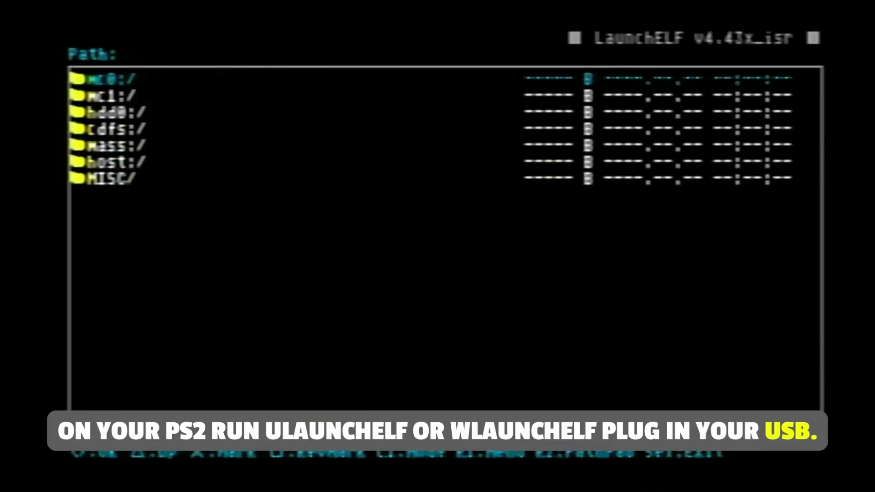
key("Down")
key("Down")
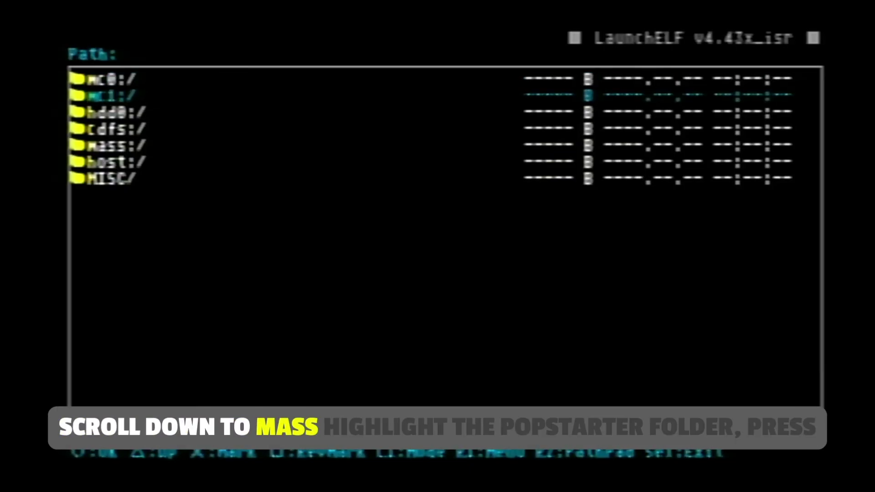
key("Down")
key("Down")
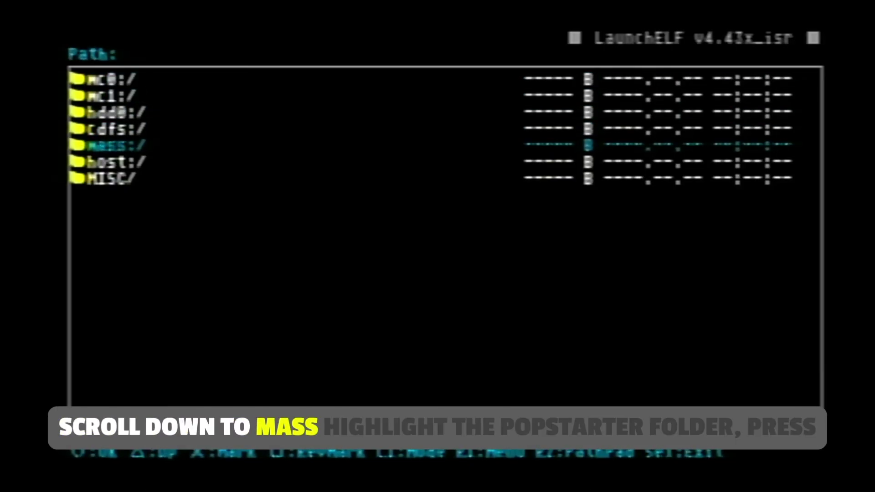
key("Return")
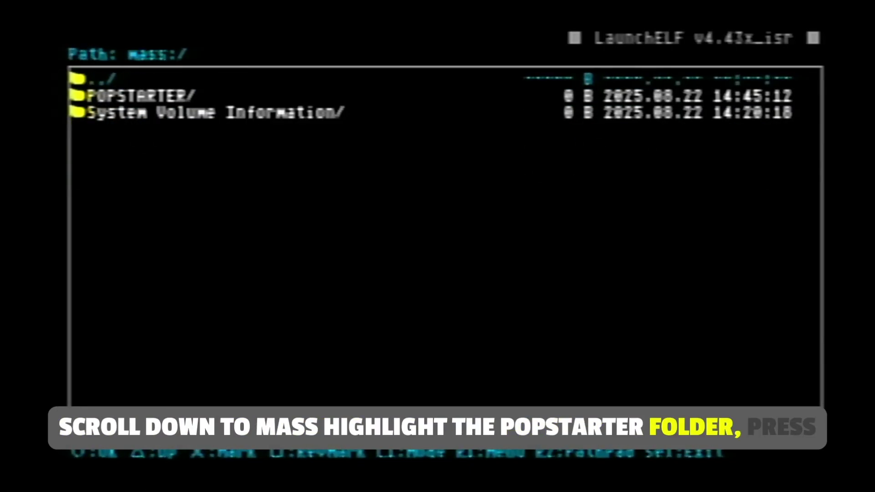
key("Down")
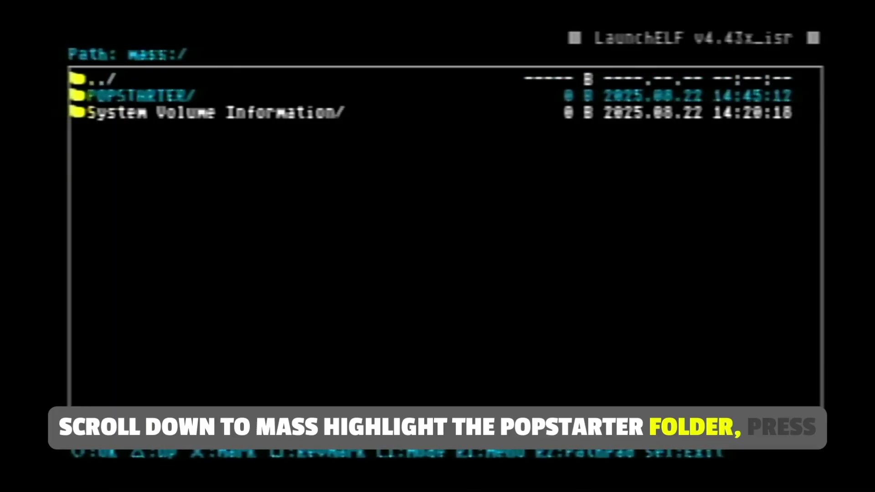
key("r")
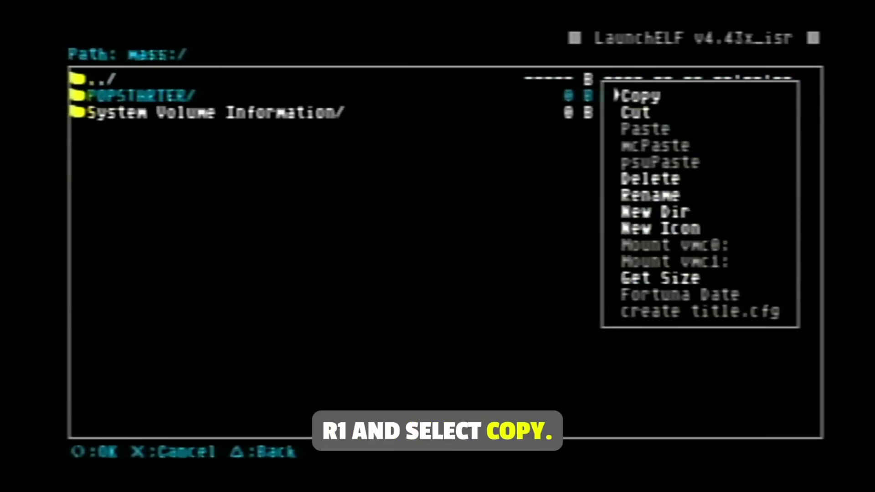
key("Return")
Step: Paste POPSTARTER into memory card mc0:, then return to the device list
key("BackSpace")
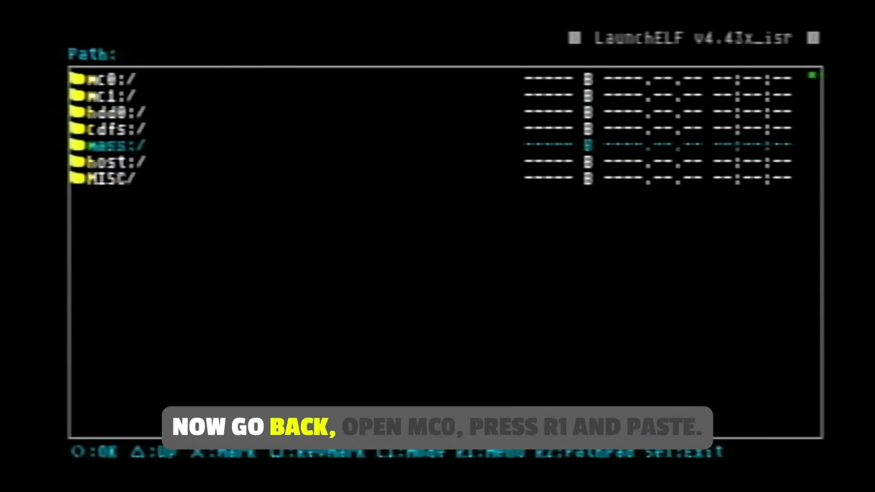
key("Up")
key("Up")
key("Up")
key("Up")
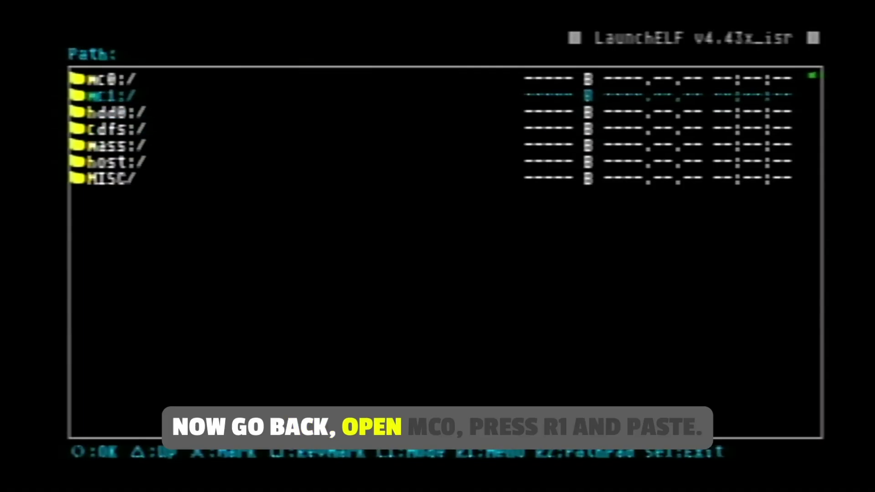
key("Return")
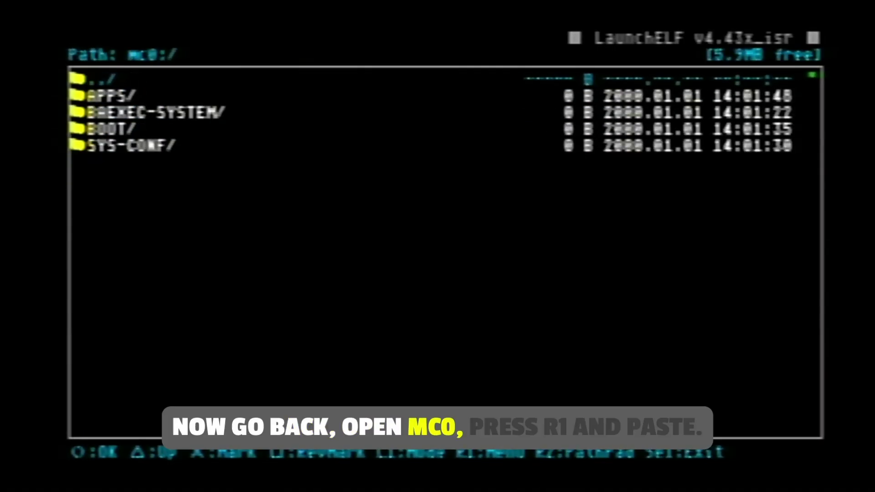
key("r")
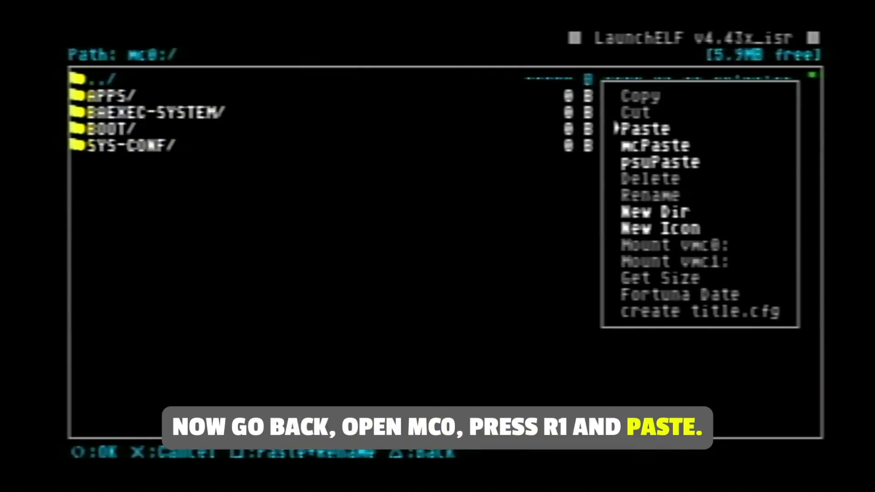
key("Return")
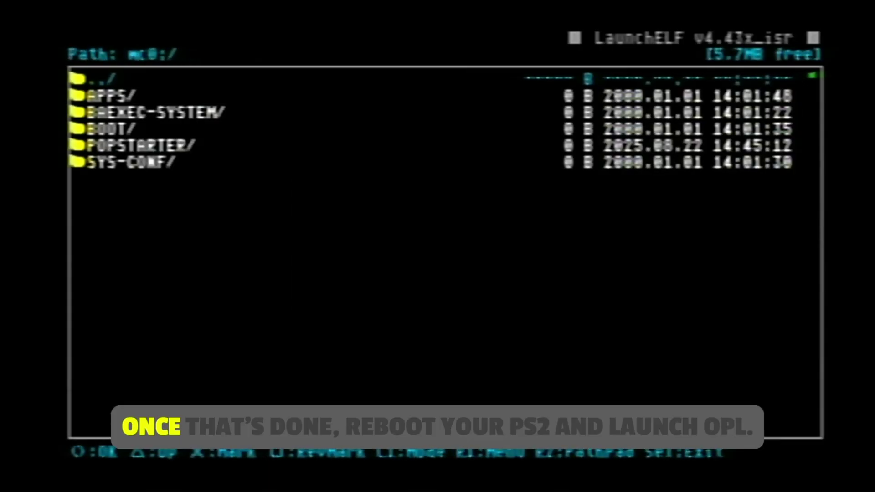
key("BackSpace")
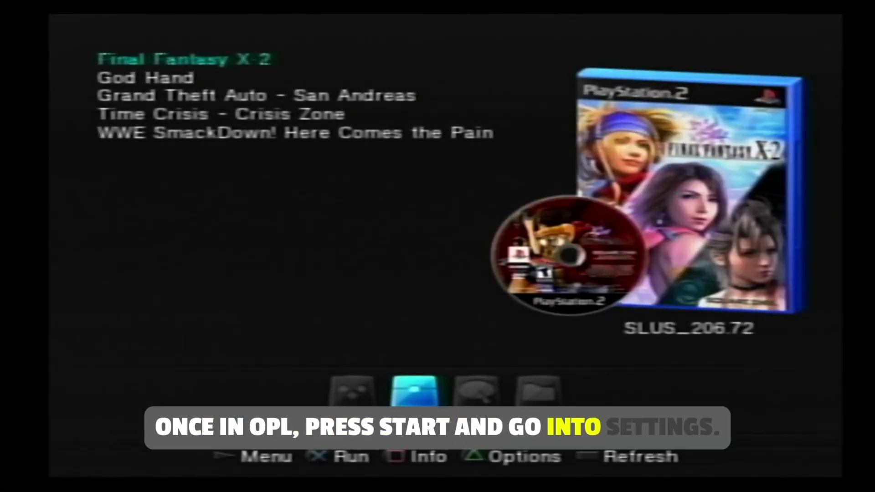
Step: Change OPL's Applications Start Mode to Auto, confirm, and save the changes to mc0:
key("Return")
key("Return")
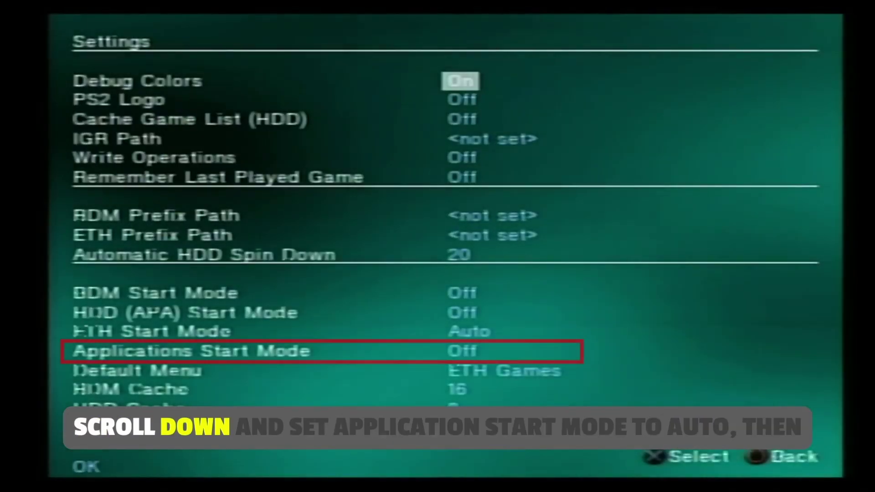
key("Down")
key("Down")
key("Down")
key("Down")
key("Down")
key("Down")
key("Down")
key("Down")
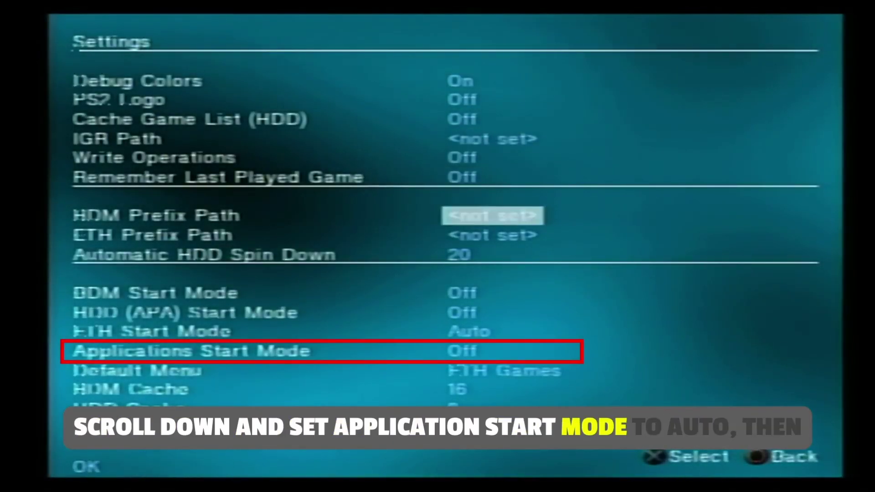
key("Down")
key("Down")
key("Down")
key("Down")
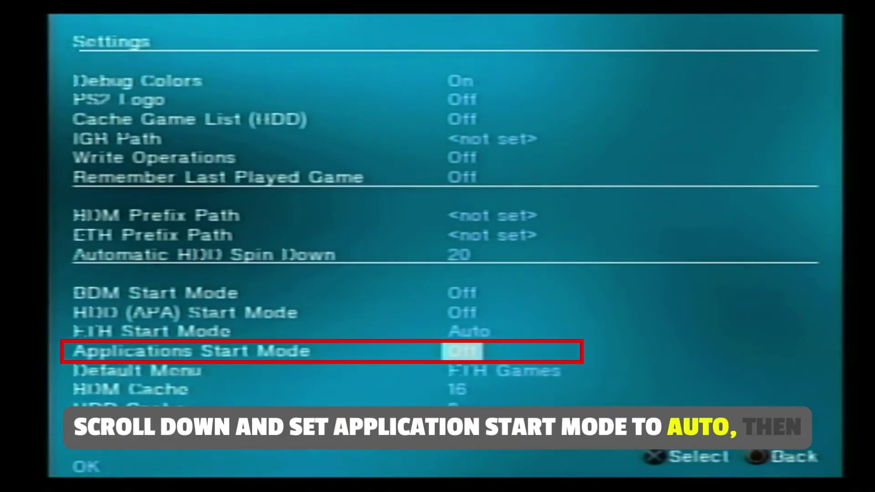
key("Right")
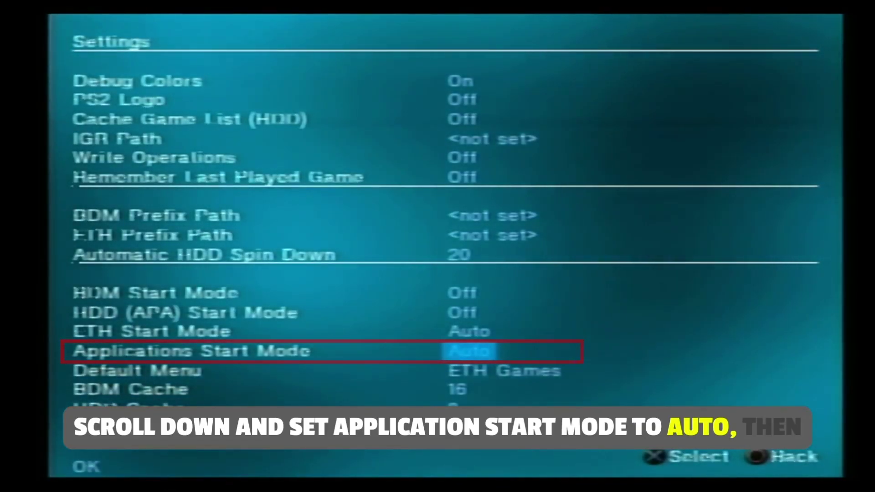
key("Down")
key("Down")
key("Down")
key("Down")
key("Down")
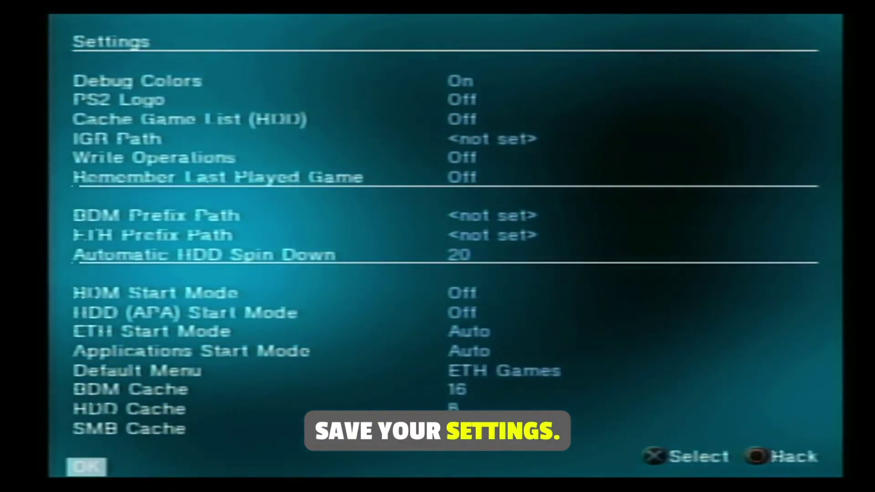
key("Return")
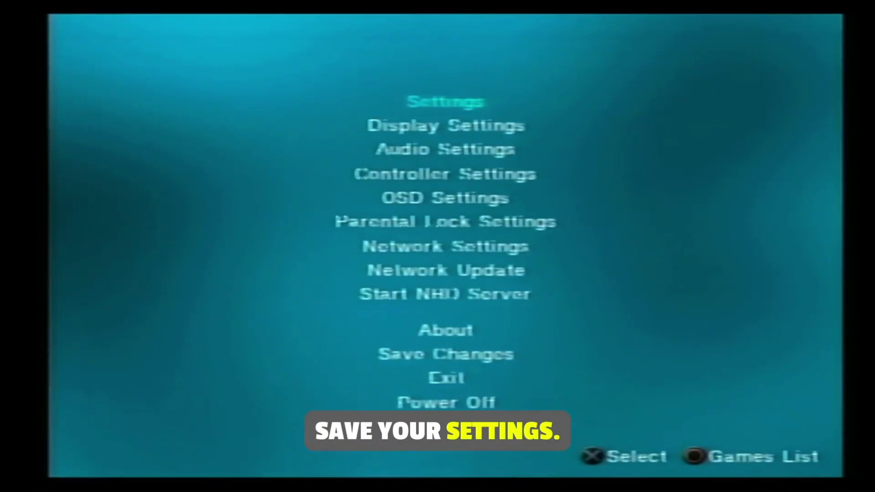
key("Down")
key("Down")
key("Down")
key("Down")
key("Down")
key("Down")
key("Down")
key("Down")
key("Down")
key("Down")
key("Return")
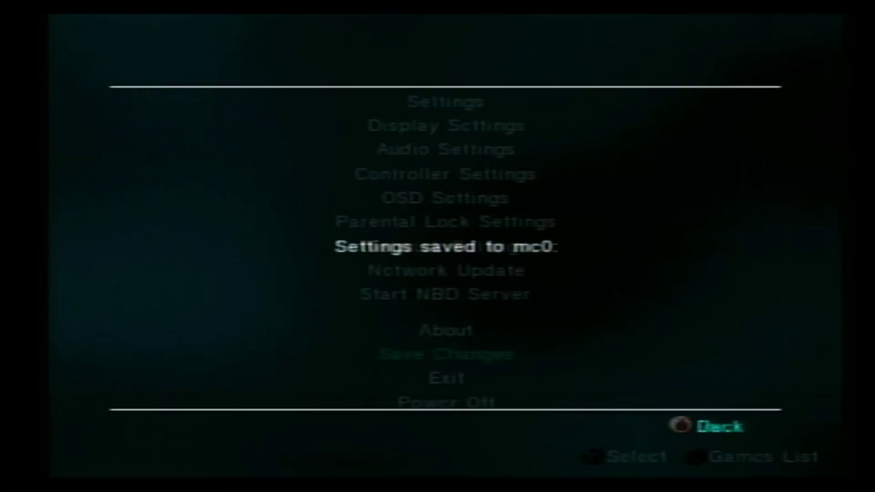
key("Escape")
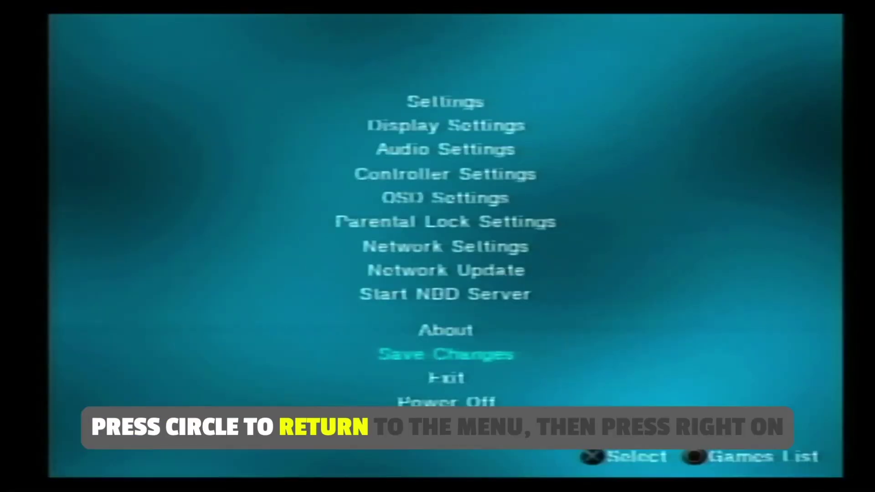
Step: Switch to the PS1 games list and browse past Tekken 3 back to the Final Fantasy VII discs
key("Escape")
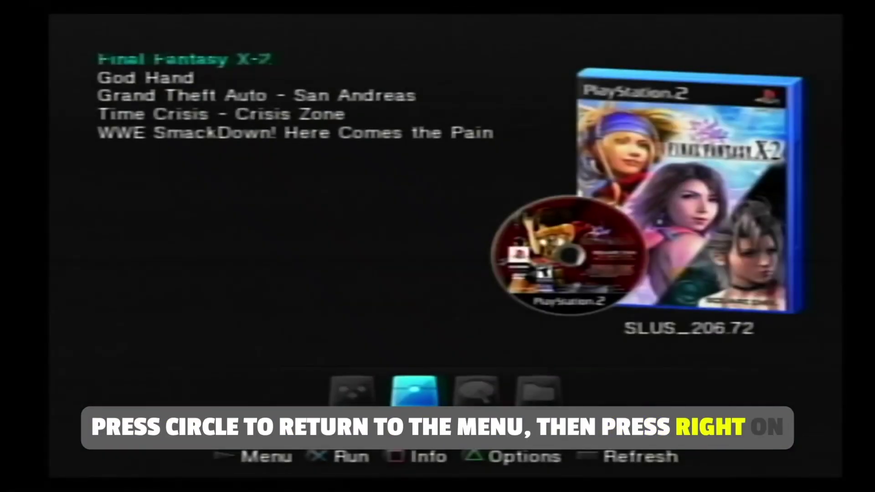
key("Right")
key("Right")
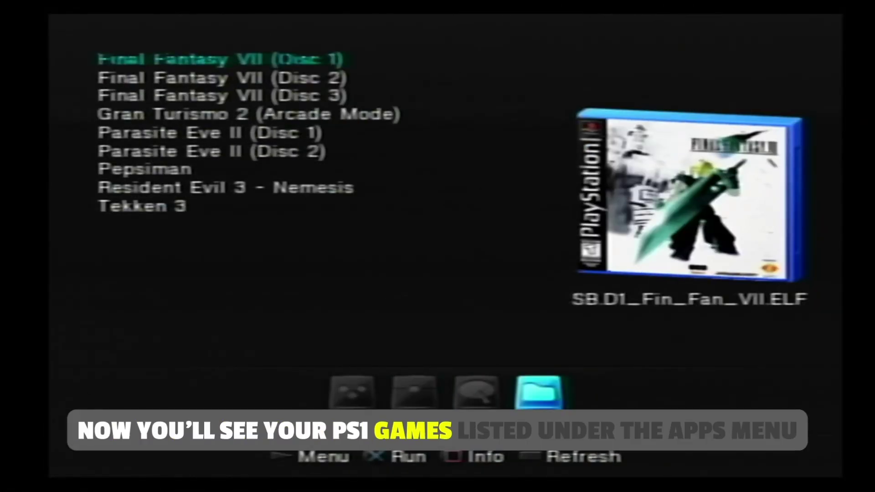
key("Down")
key("Down")
key("Down")
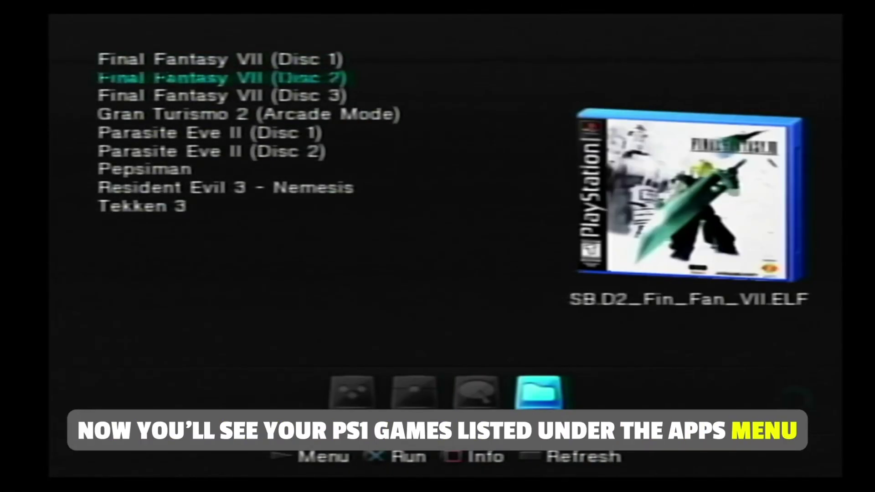
key("Down")
key("Down")
key("Down")
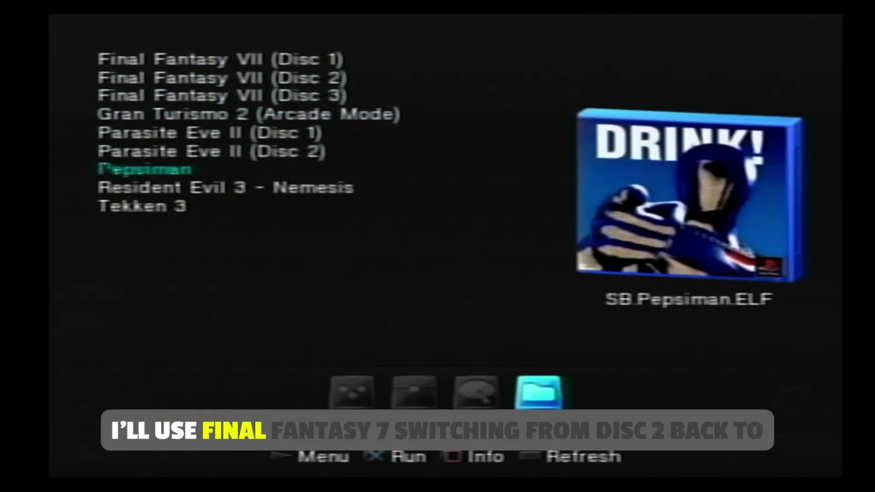
key("Down")
key("Down")
key("Down")
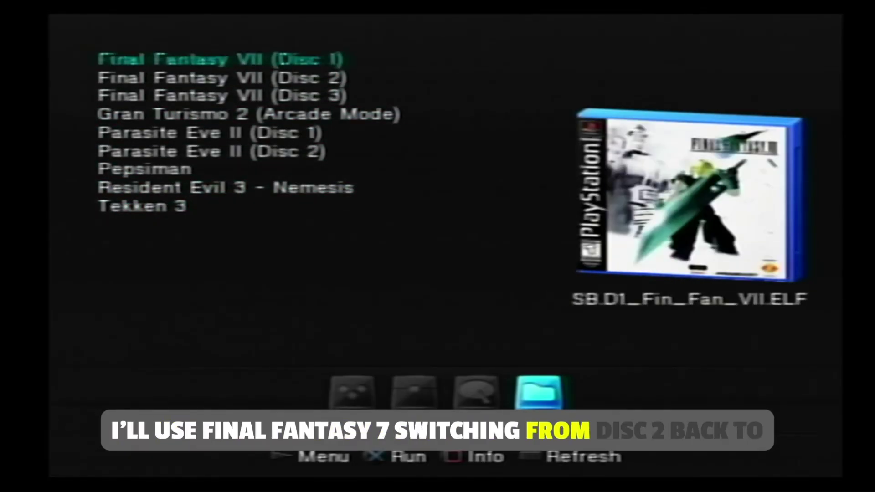
key("Down")
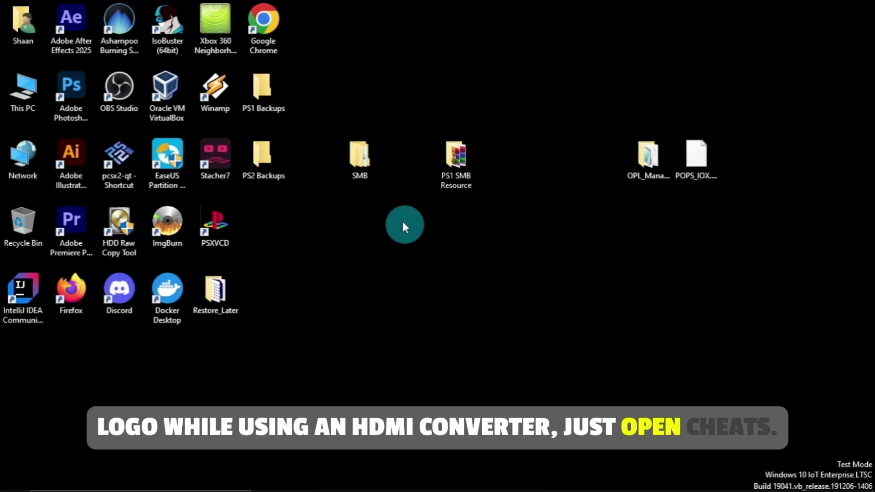
Step: Open CHEATS.TXT from SMB > POPS in a maximized Notepad window
double_click(370, 169)
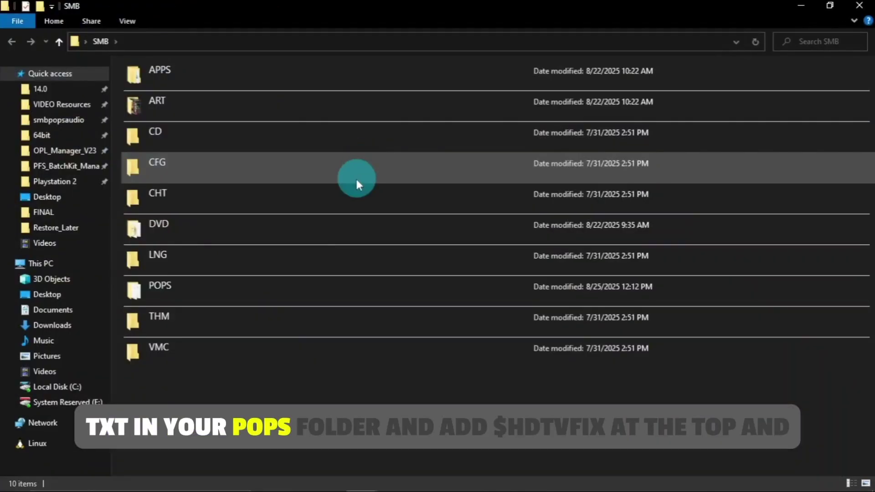
double_click(330, 293)
scroll(307, 291, "down", 2)
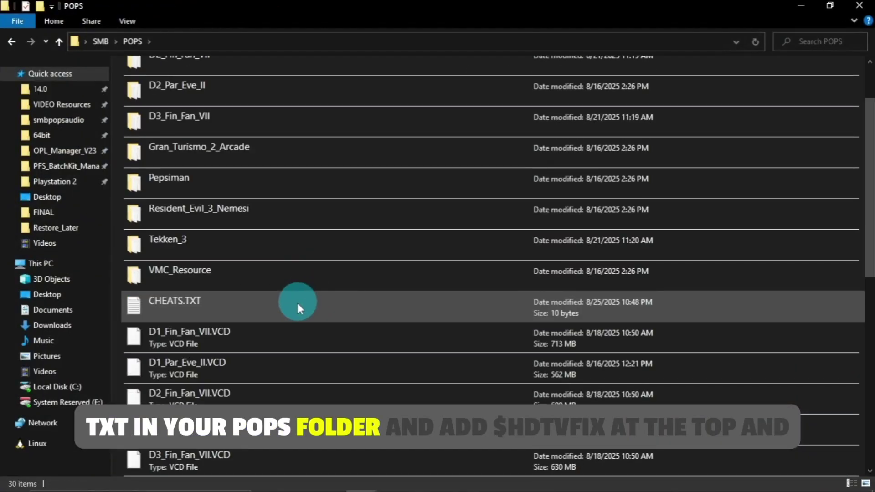
double_click(297, 303)
left_click(797, 102)
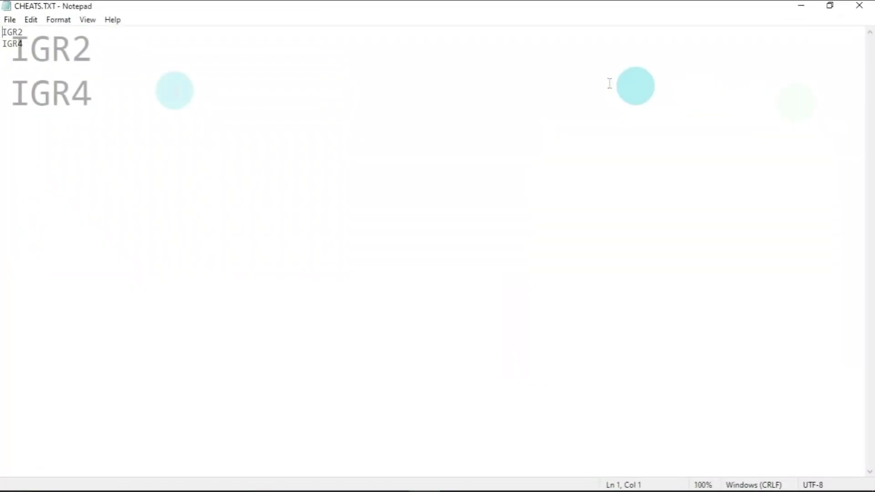
Step: Insert $HDTVFIX as a new first line above IGR2
key("Return")
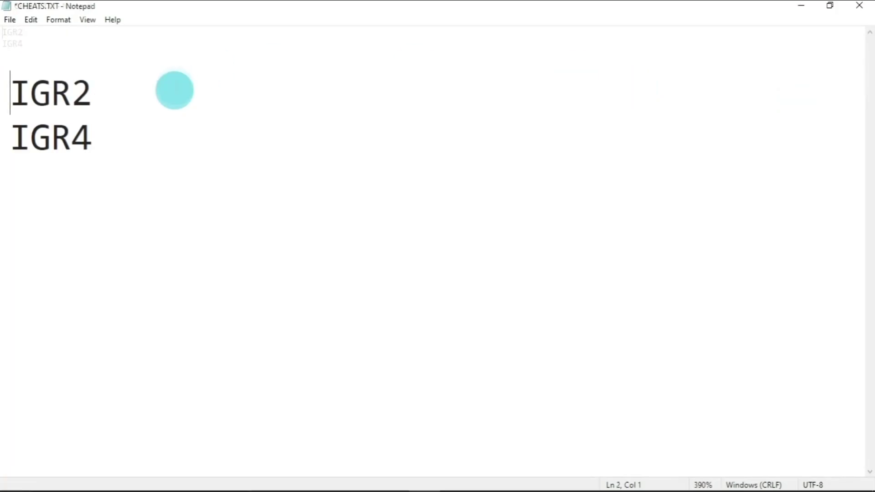
key("Up")
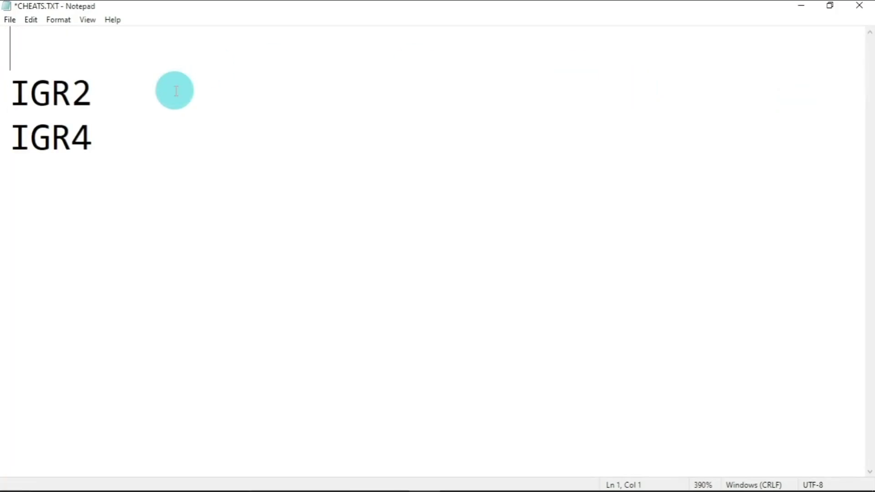
type("$HDTV")
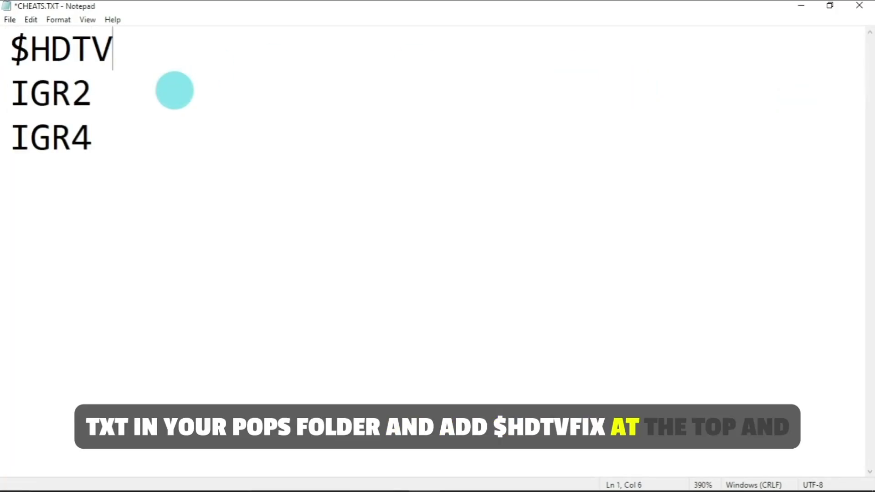
type("FIX")
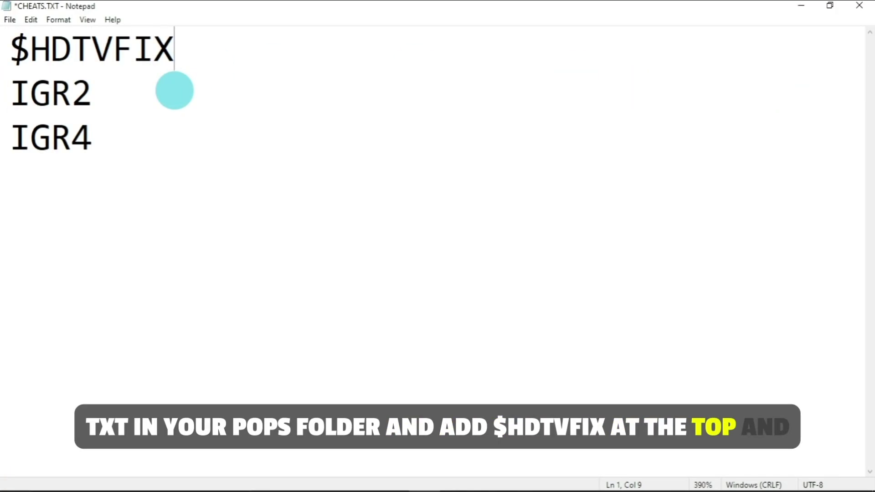
left_click(10, 21)
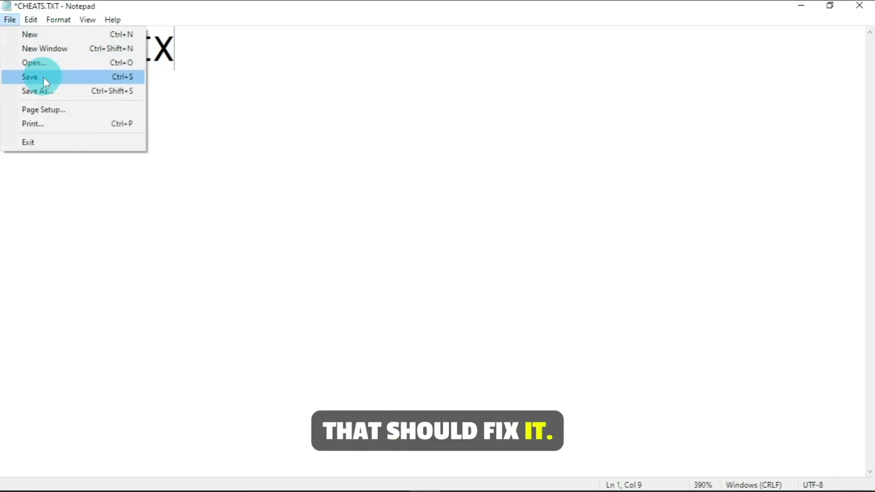
Step: Save CHEATS.TXT with the $HDTVFIX line
left_click(43, 76)
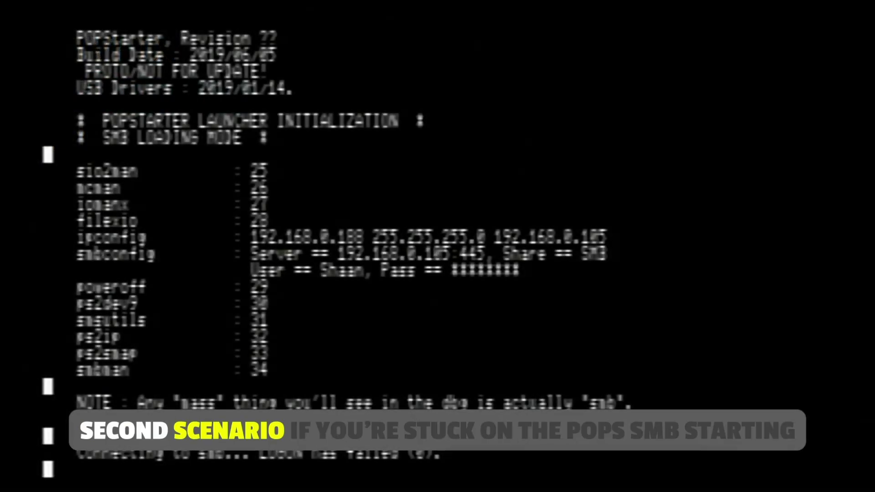